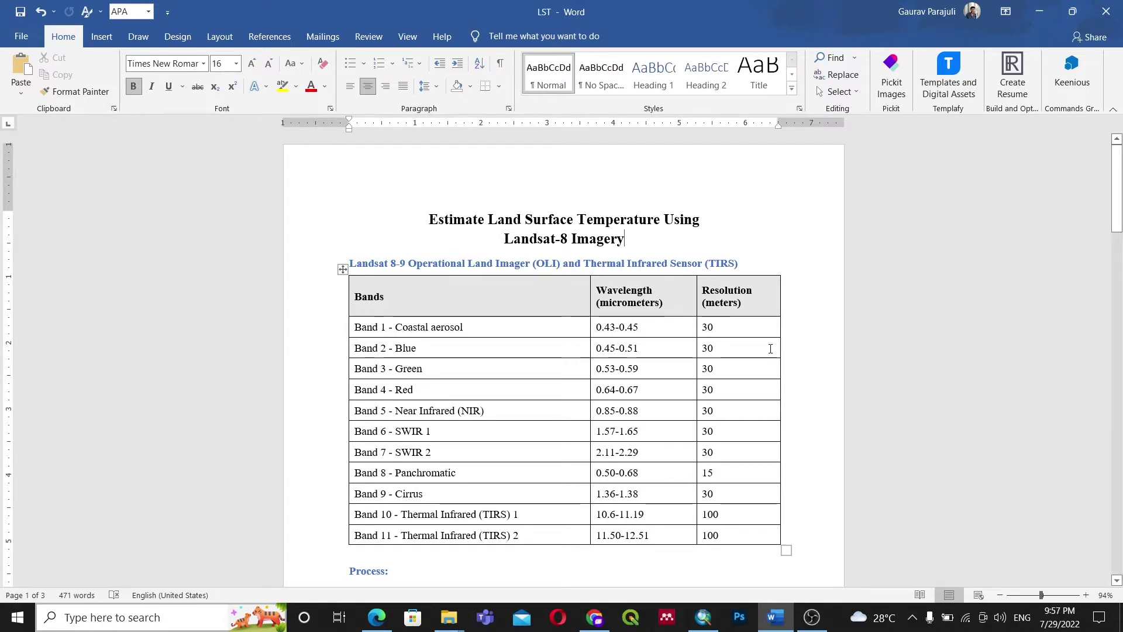
Scroll from the band table down through the LST document's sections to page 2
left_click(722, 348)
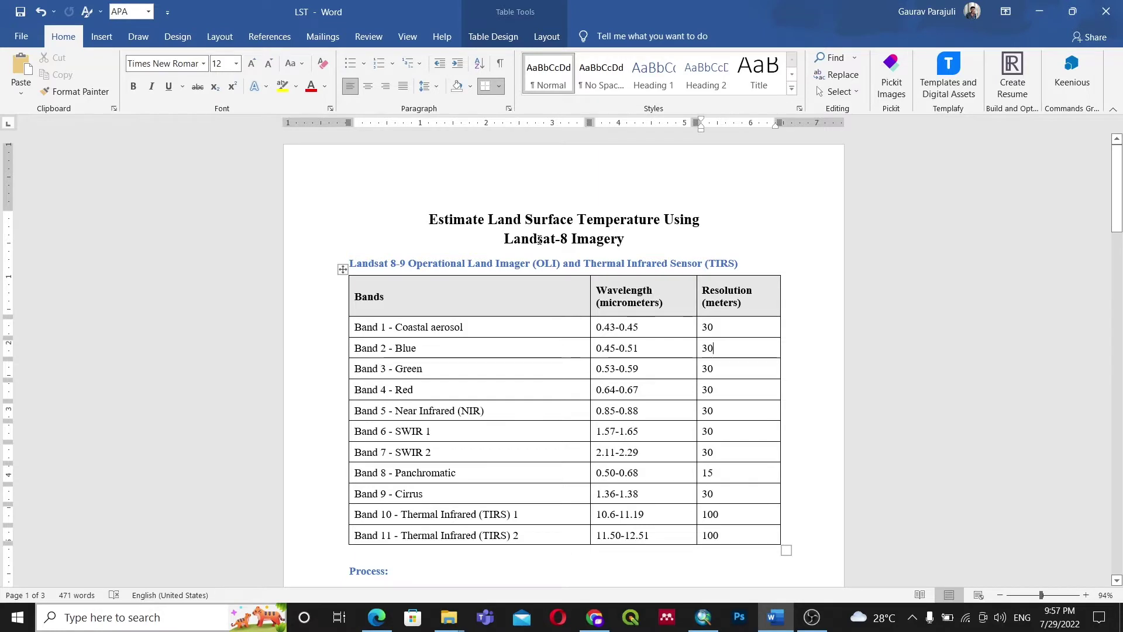
scroll(446, 342, "down", 1)
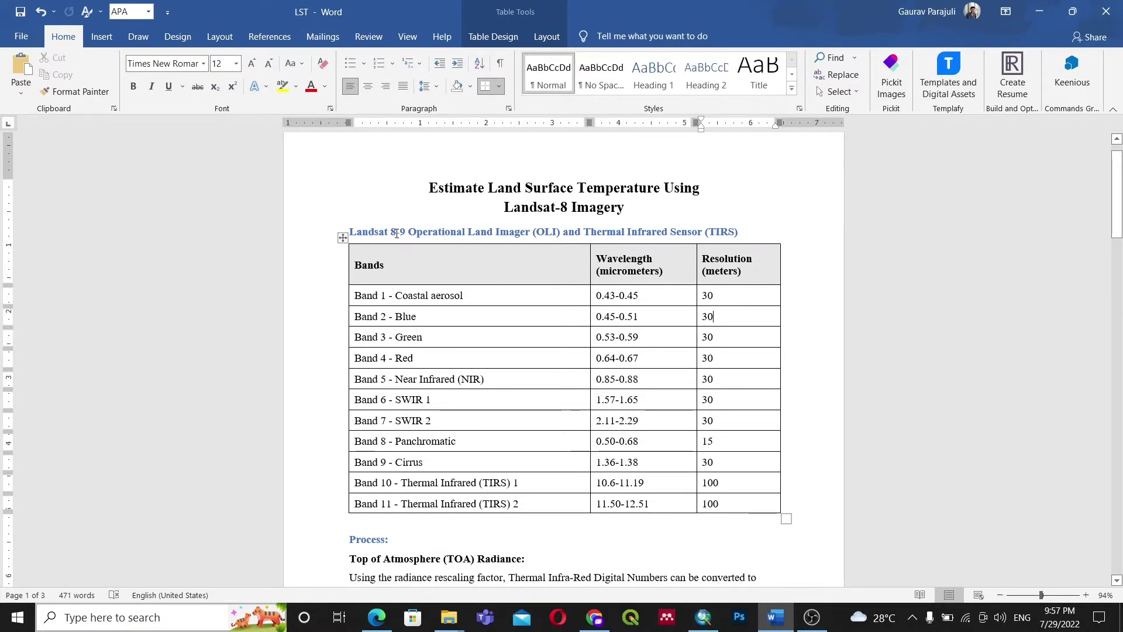
scroll(407, 239, "down", 10)
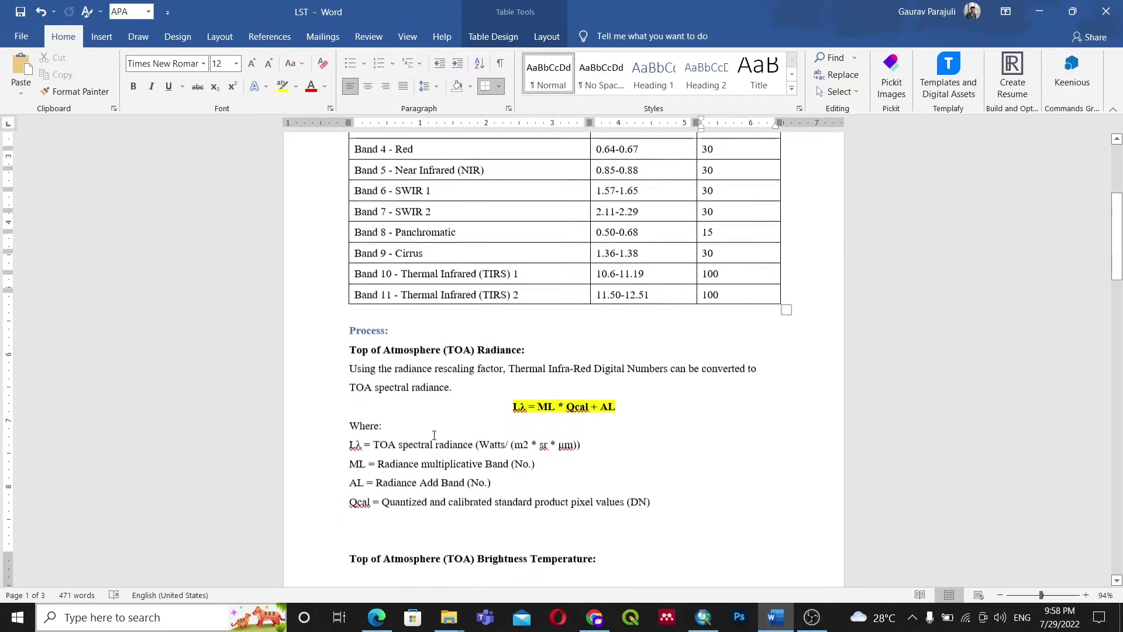
scroll(432, 428, "up", 8)
scroll(432, 428, "up", 2)
scroll(432, 427, "down", 3)
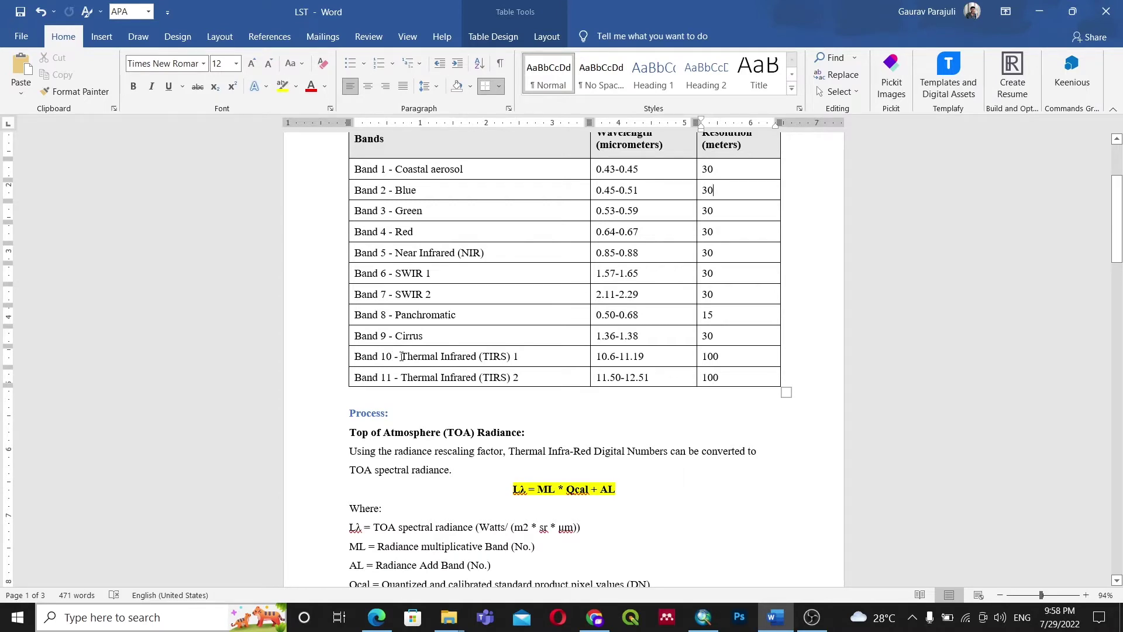
scroll(719, 363, "up", 1)
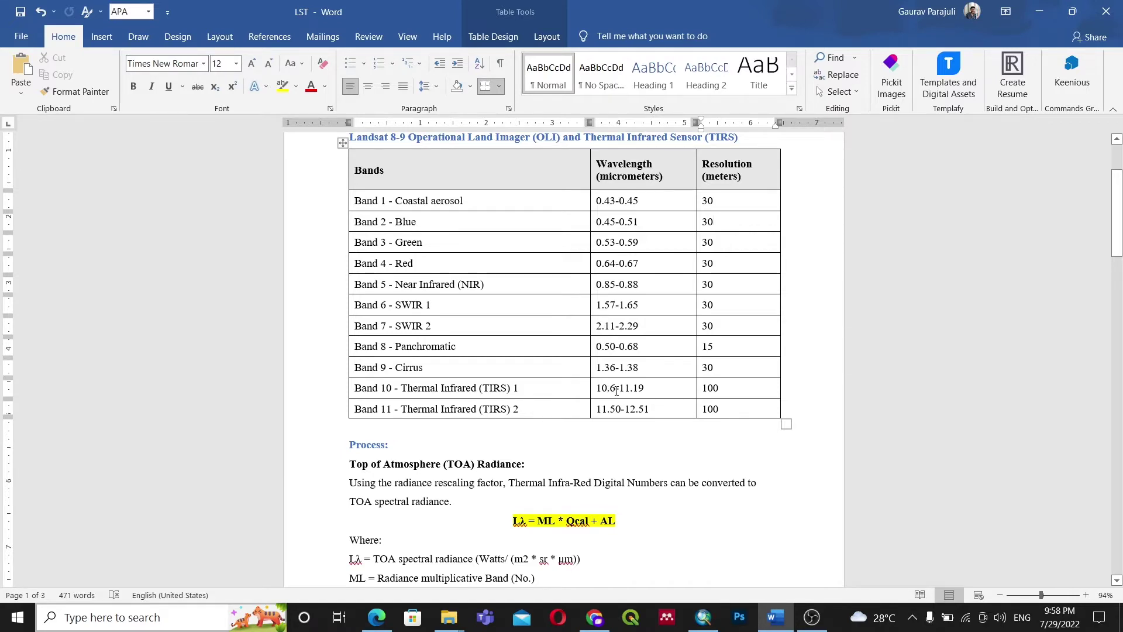
scroll(617, 391, "down", 1)
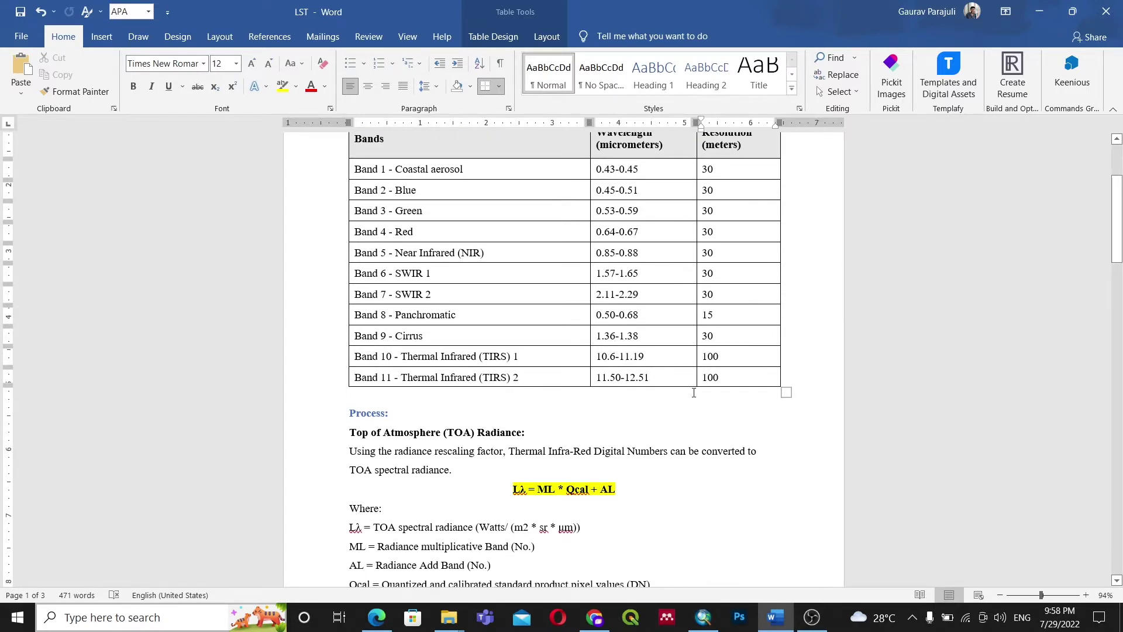
scroll(656, 331, "down", 3)
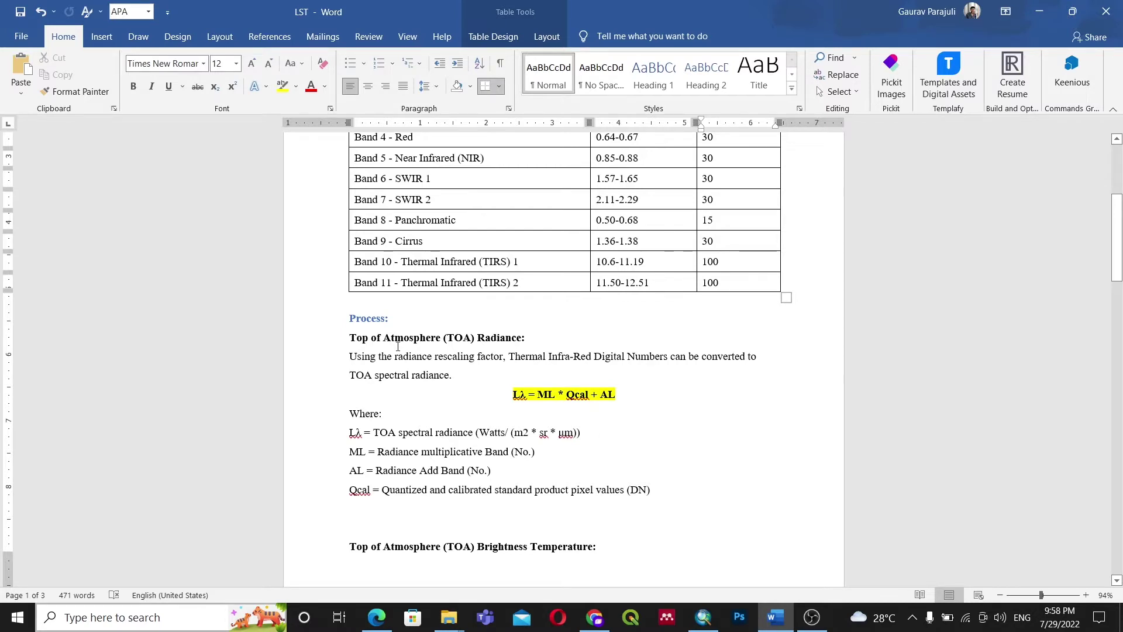
scroll(398, 346, "down", 3)
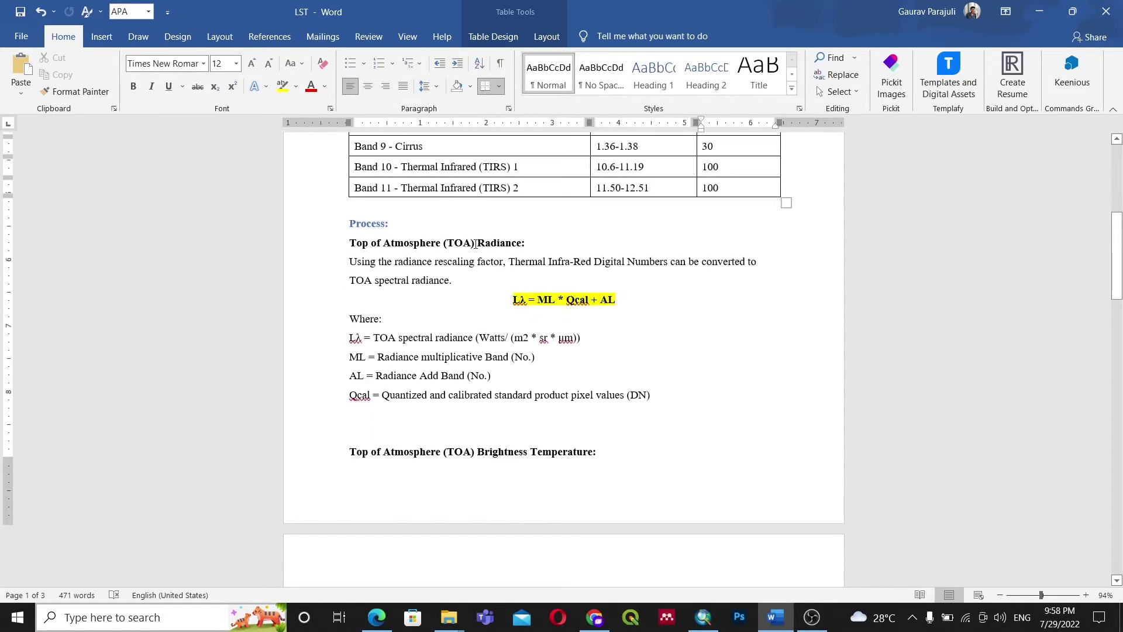
left_click_drag(479, 242, 531, 243)
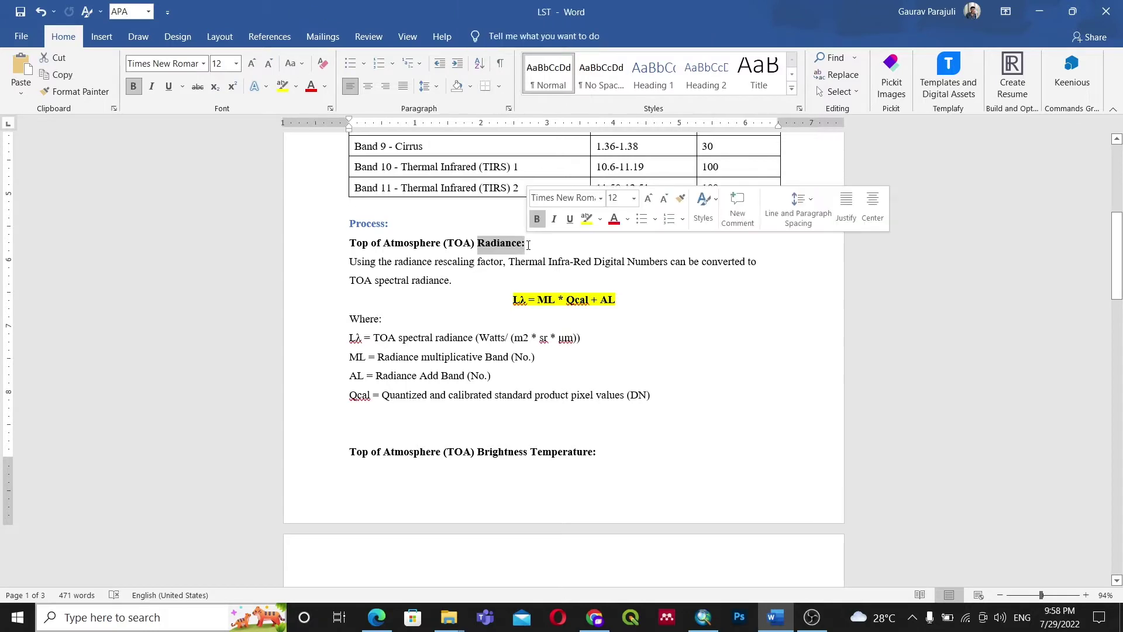
scroll(526, 268, "down", 3)
scroll(526, 268, "down", 2)
Undo the last edit so the TOA Brightness Temperature heading returns above its explanation
left_click_drag(479, 295, 596, 295)
left_click(411, 276)
key("ctrl+z")
key("ctrl+z")
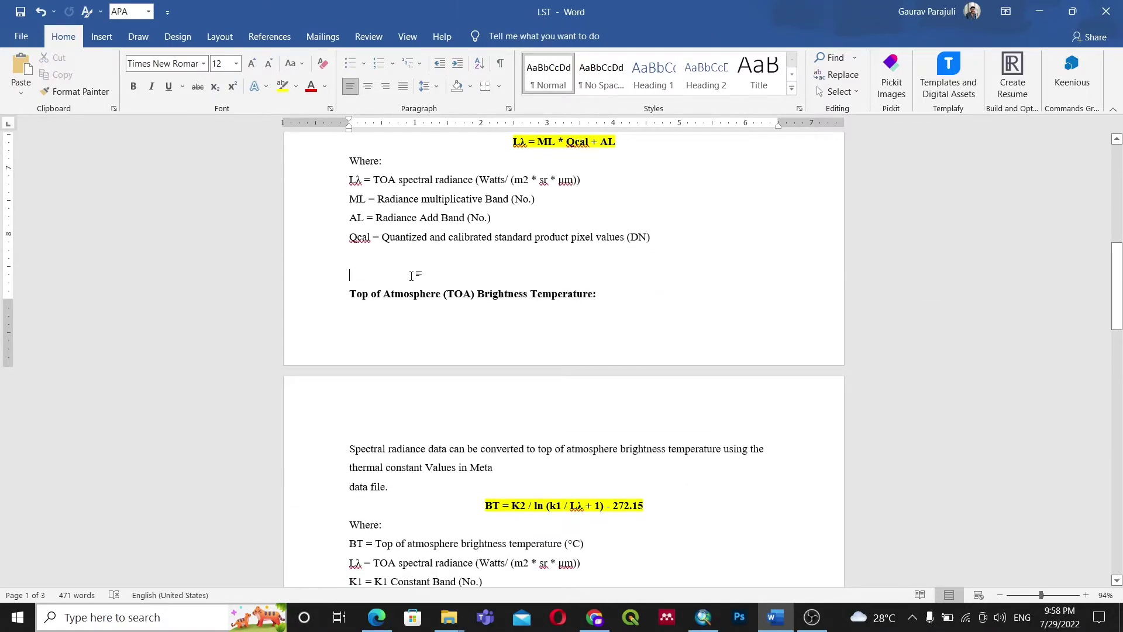
Check the NDVI and Emissivity (LSE) headings further down, then scroll back up
scroll(442, 383, "down", 6)
scroll(443, 383, "down", 3)
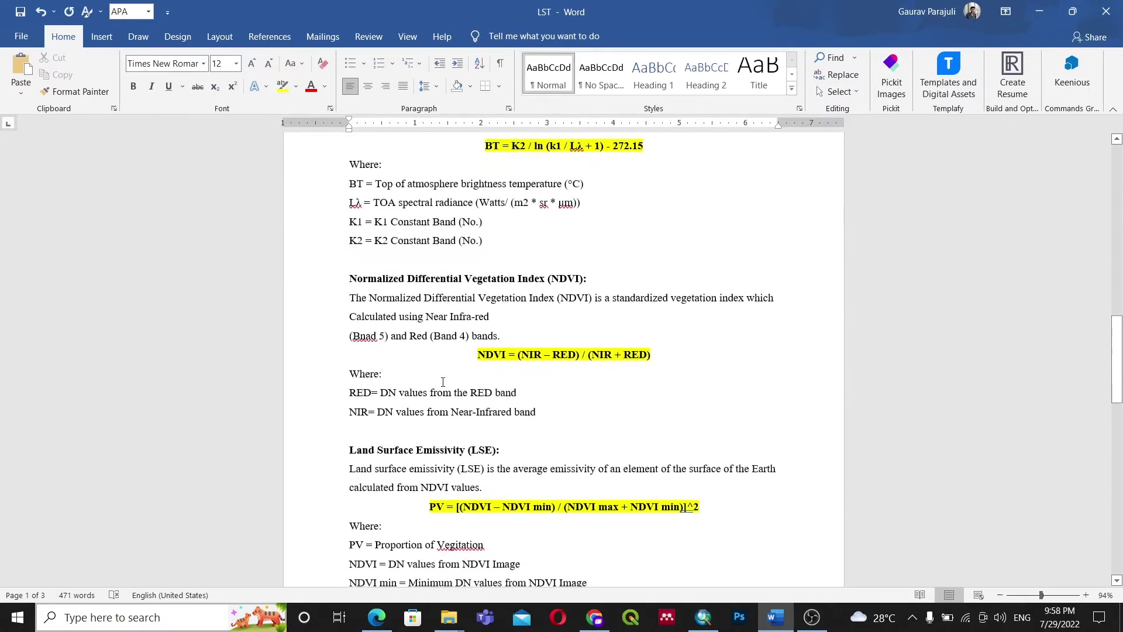
left_click_drag(349, 275, 592, 279)
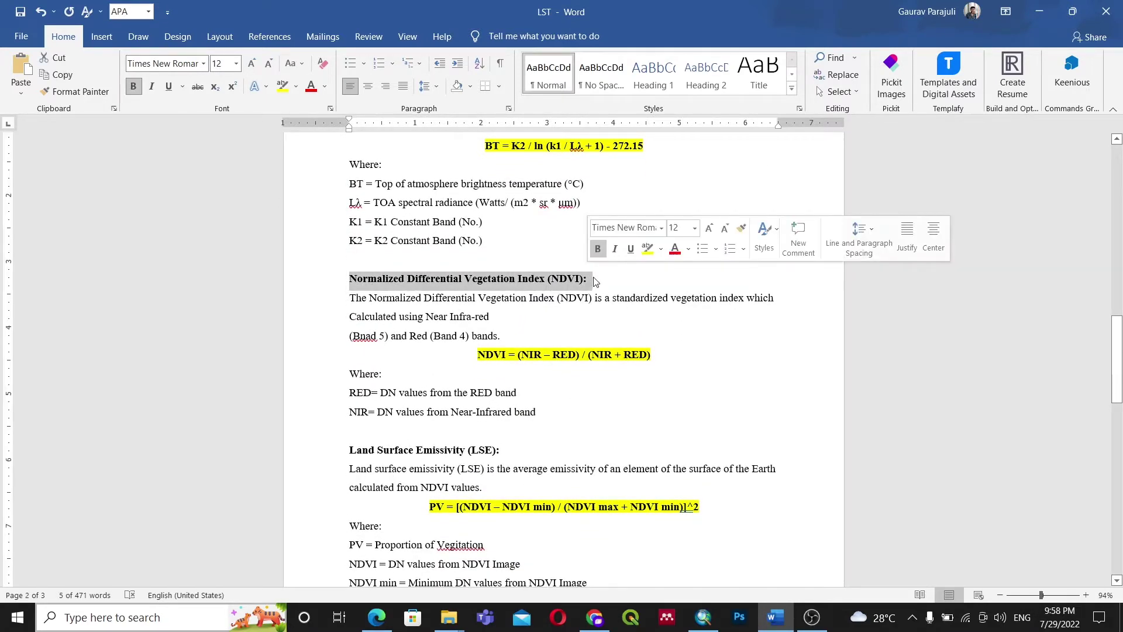
left_click(594, 281)
scroll(591, 283, "down", 6)
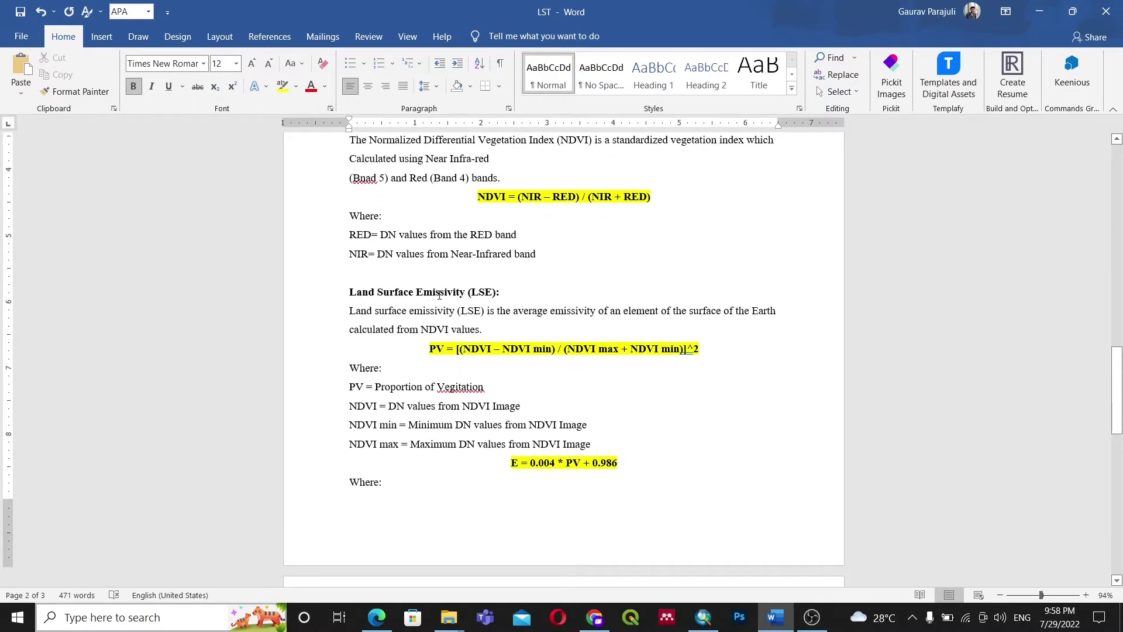
left_click_drag(420, 292, 500, 292)
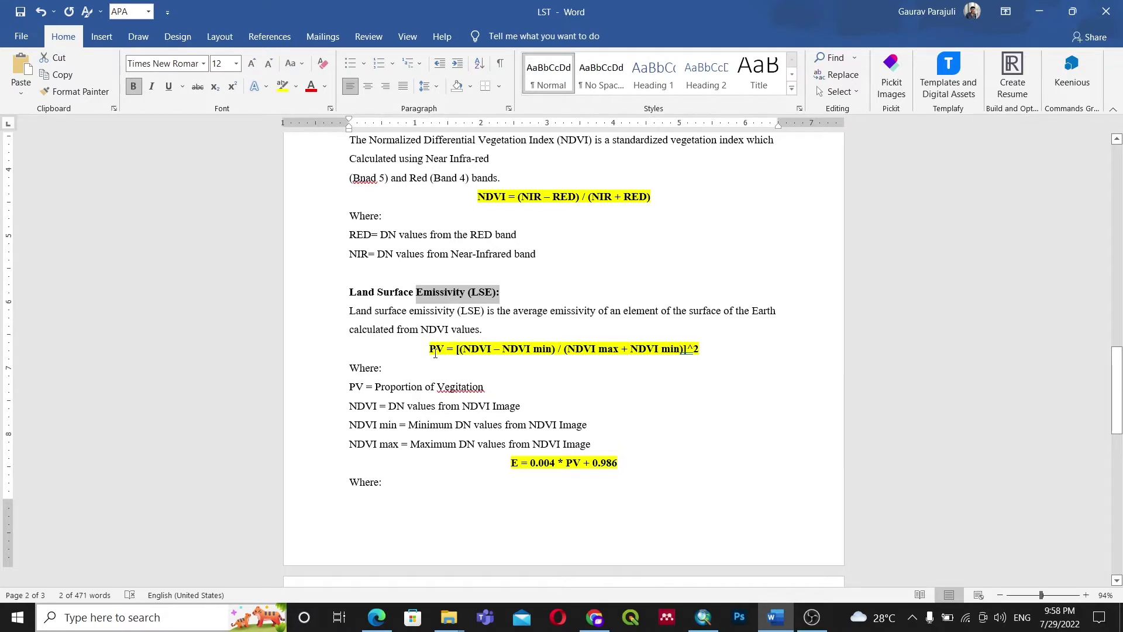
scroll(435, 352, "down", 10)
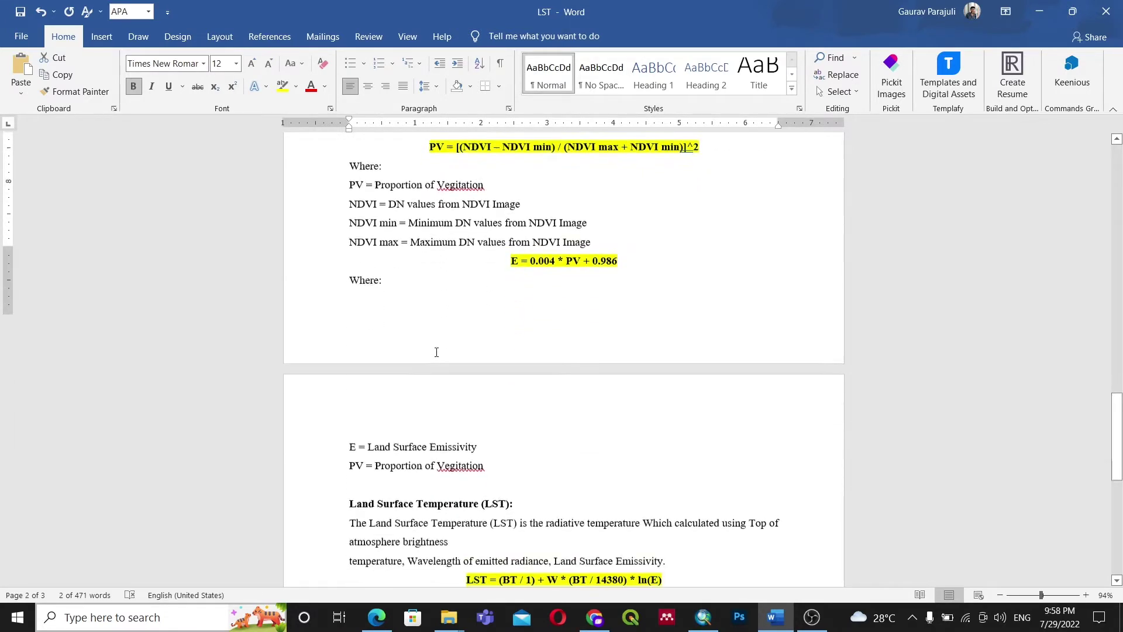
scroll(453, 351, "down", 9)
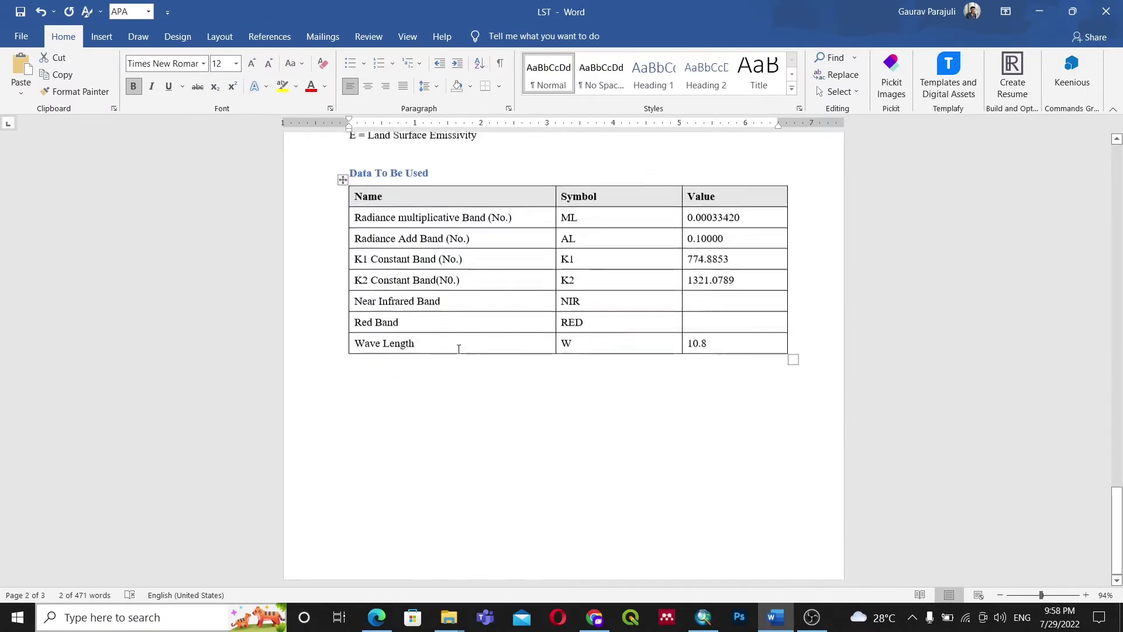
scroll(457, 349, "up", 10)
scroll(456, 349, "up", 20)
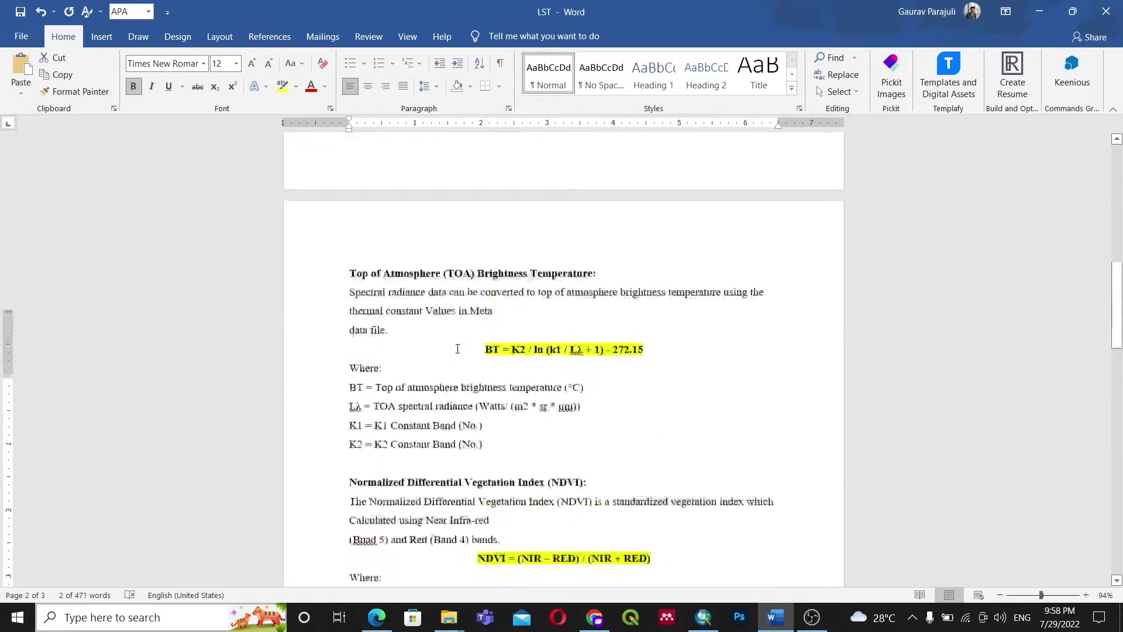
scroll(457, 349, "up", 1)
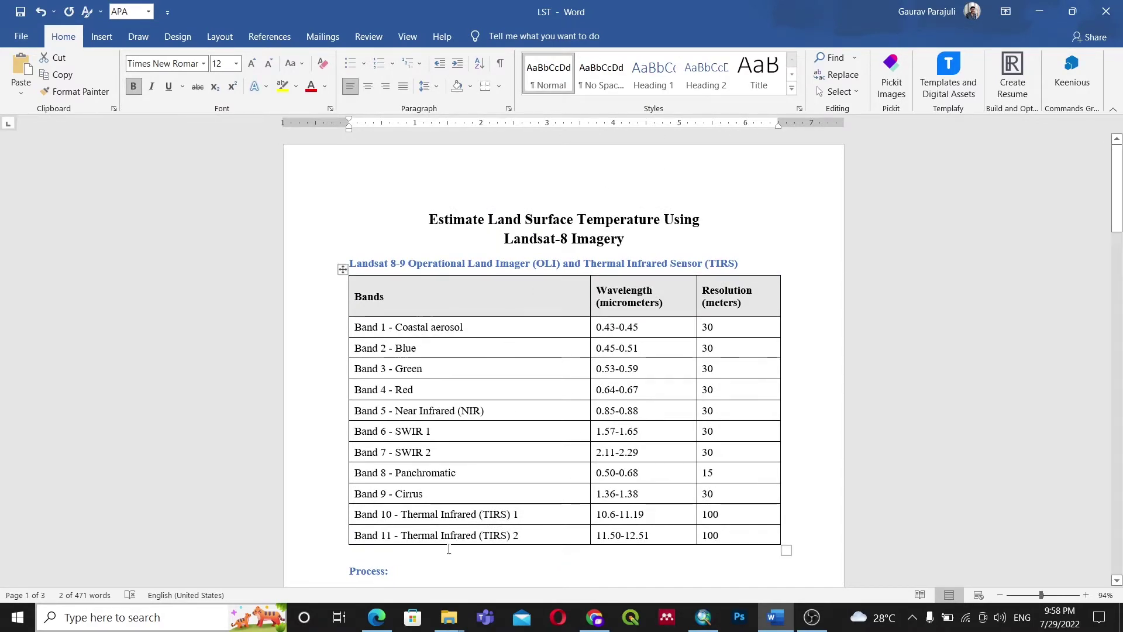
Close the logo window and open the Land Surface Temperature folder from the Videos window
mouse_move(449, 617)
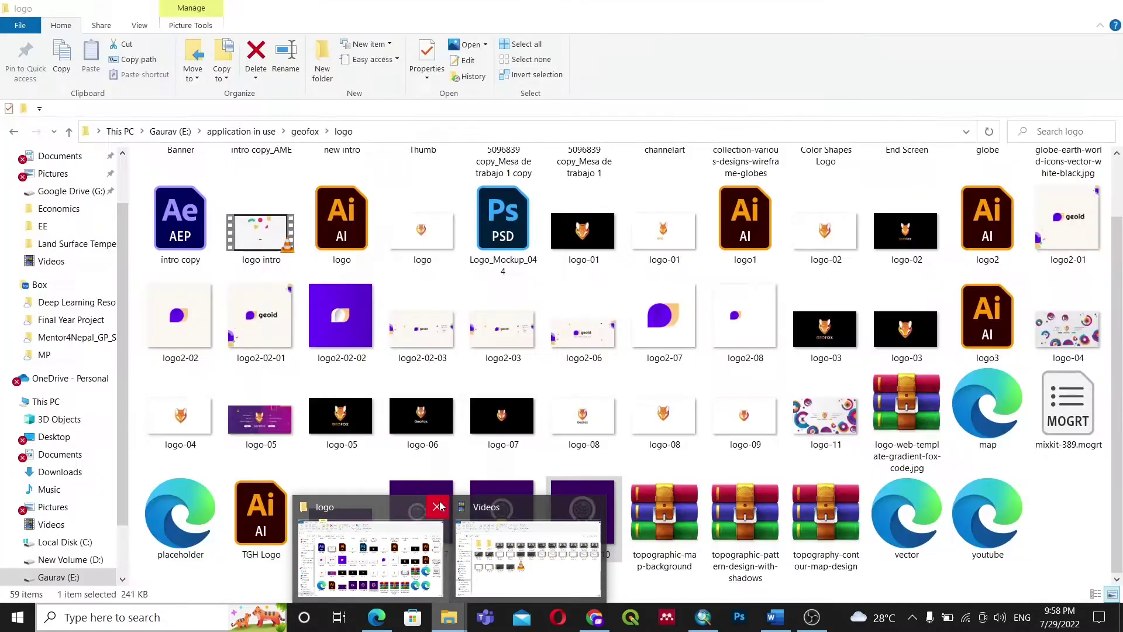
left_click(439, 506)
left_click(444, 544)
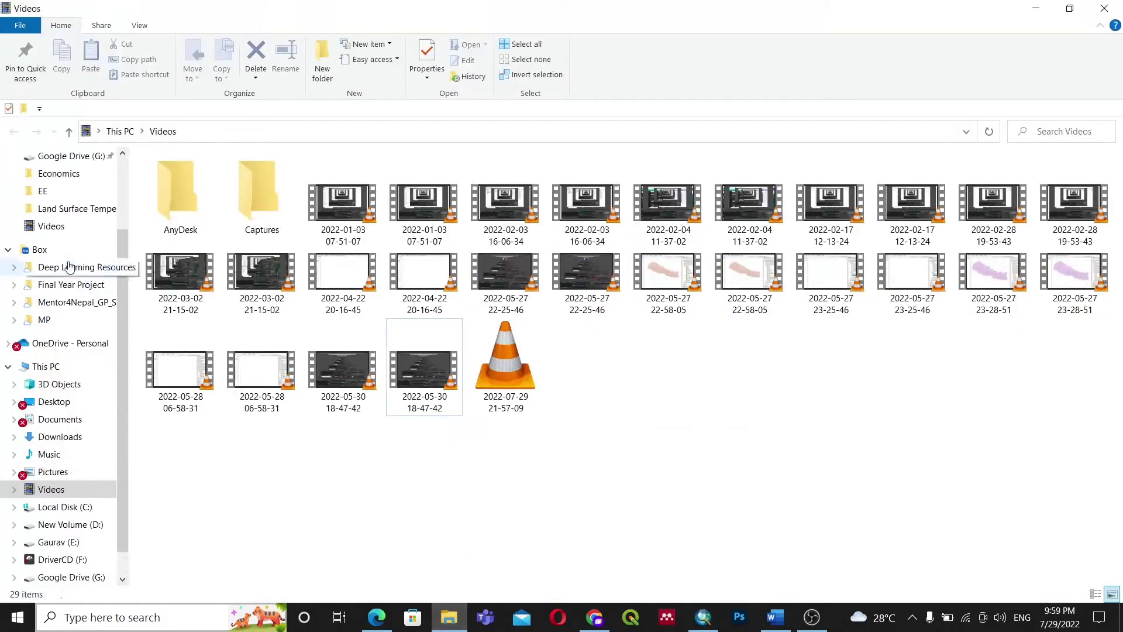
scroll(69, 267, "up", 1)
left_click(69, 261)
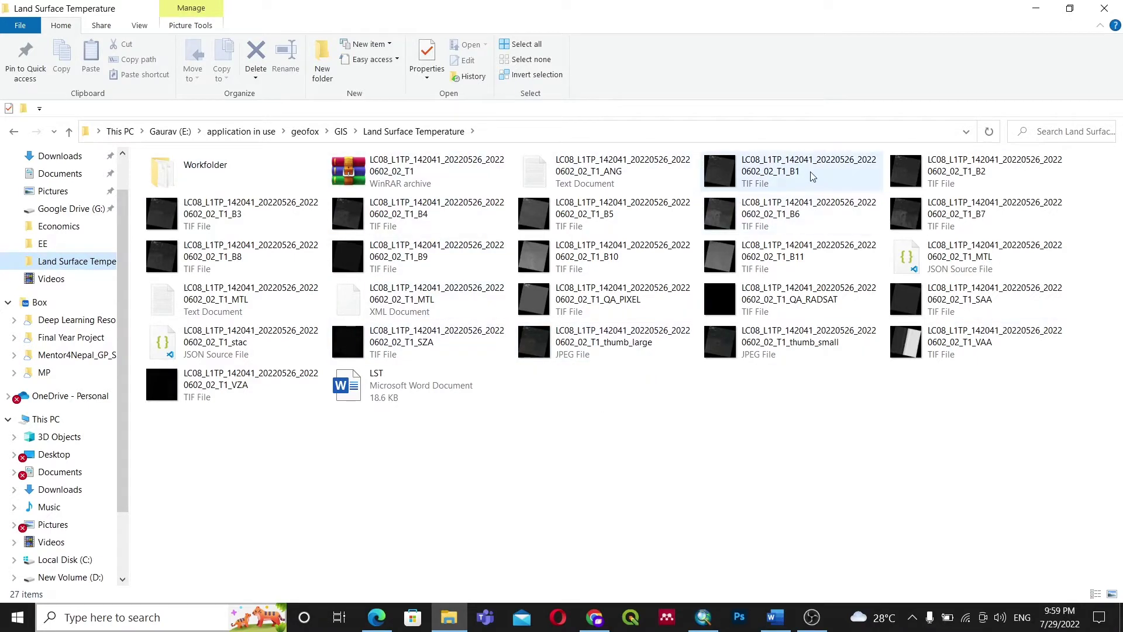
Select the band 10 TIF file and return to the LST Word document
mouse_move(812, 176)
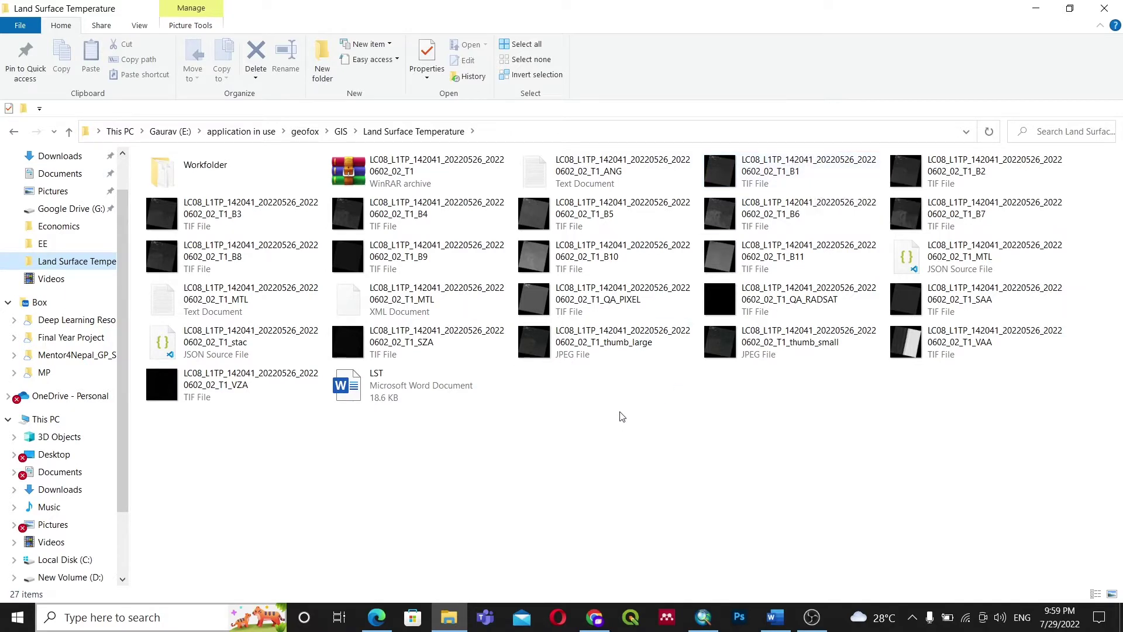
left_click(614, 260)
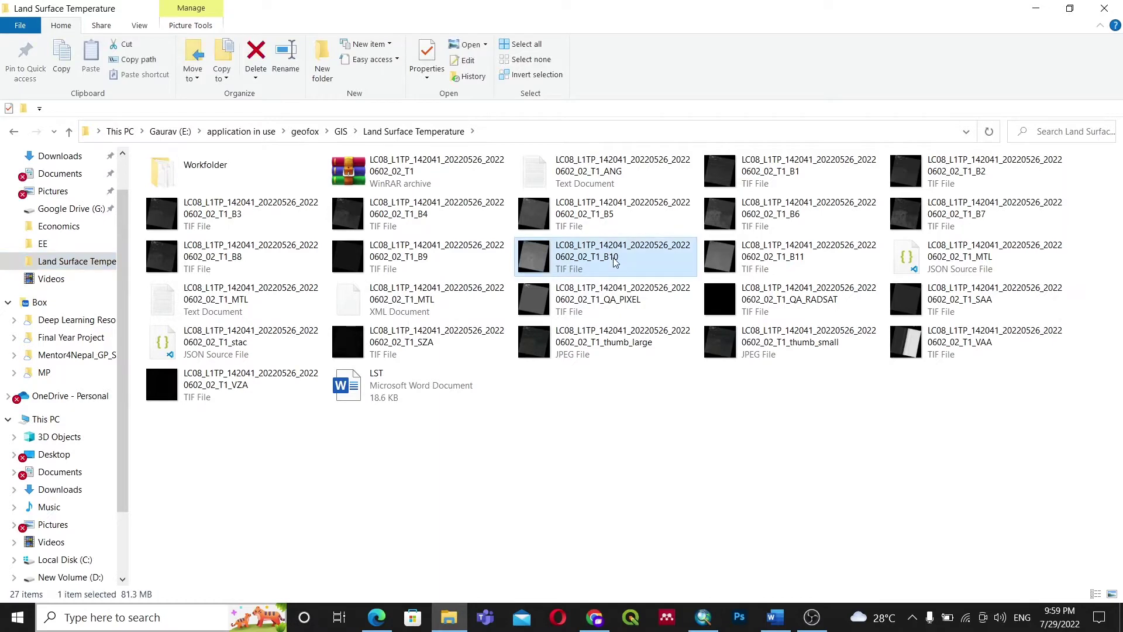
left_click(775, 617)
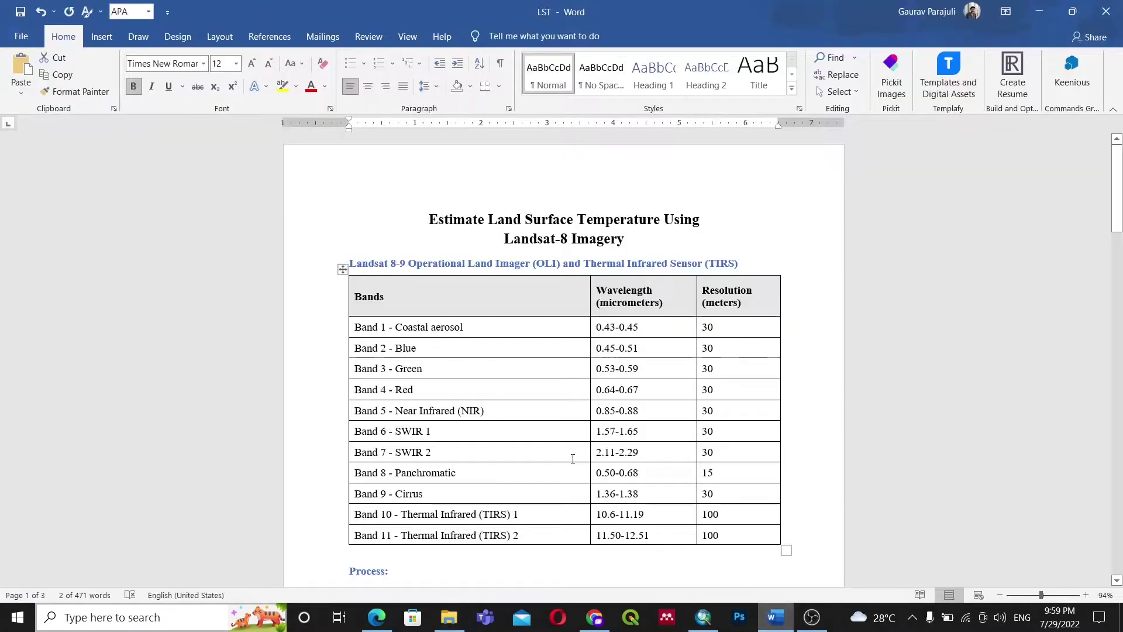
Scroll down to the Data To Be Used table and bring the Land Surface Temperature folder forward
scroll(488, 405, "down", 20)
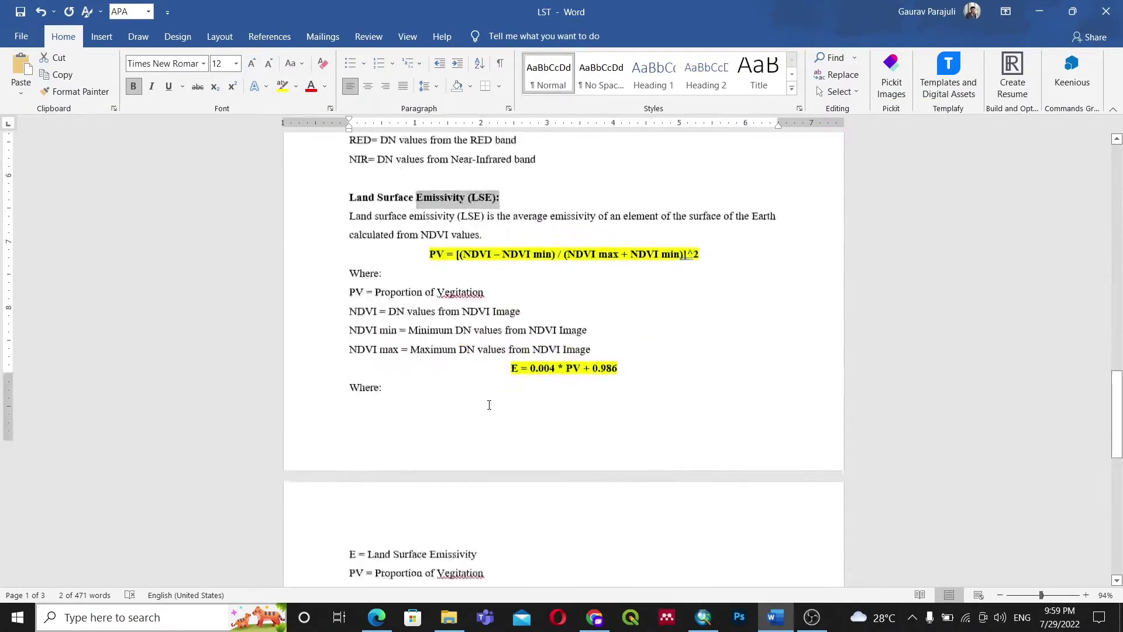
scroll(489, 404, "down", 12)
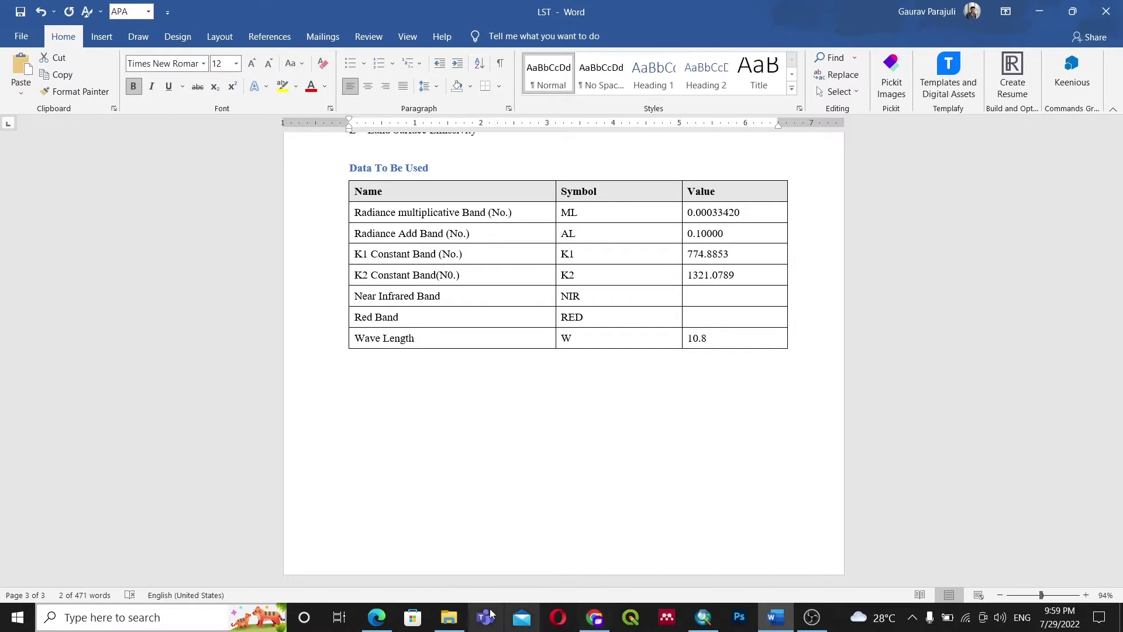
left_click(449, 617)
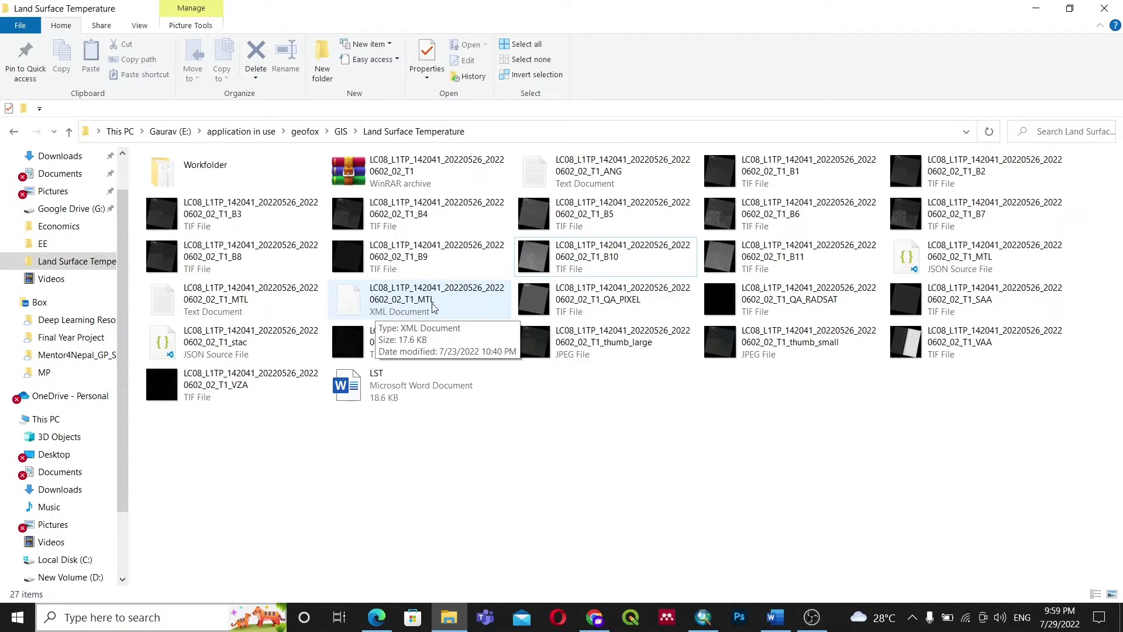
Read band 10 K1 (774.8853) and K2 (1321.0789) in the MTL file in Notepad, then go back to Word
double_click(234, 302)
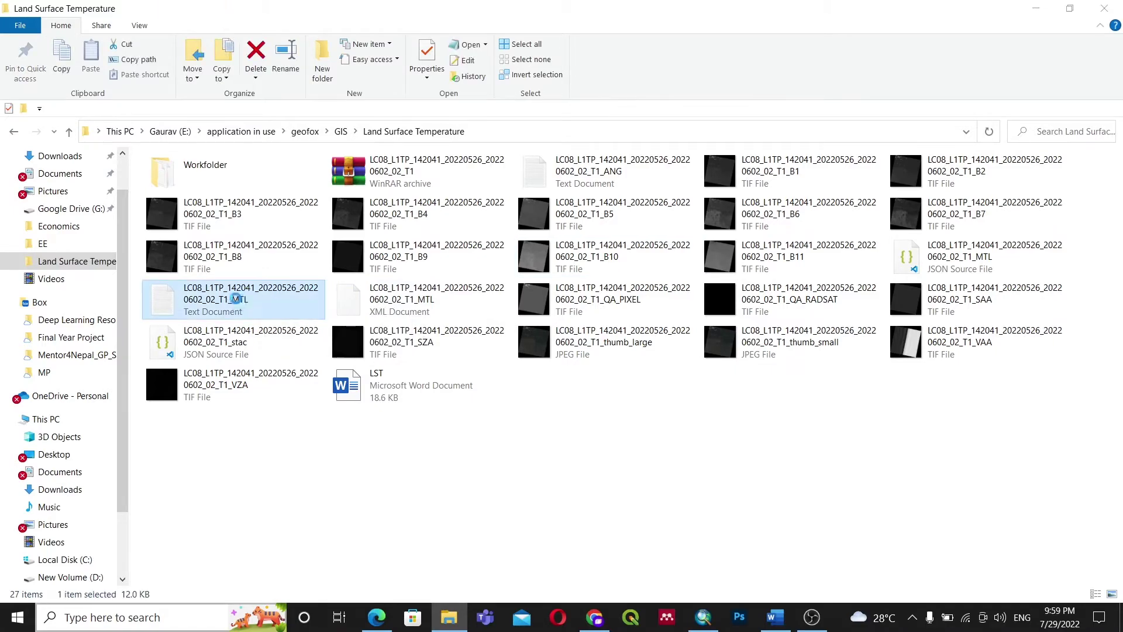
scroll(341, 416, "down", 11)
scroll(341, 415, "down", 20)
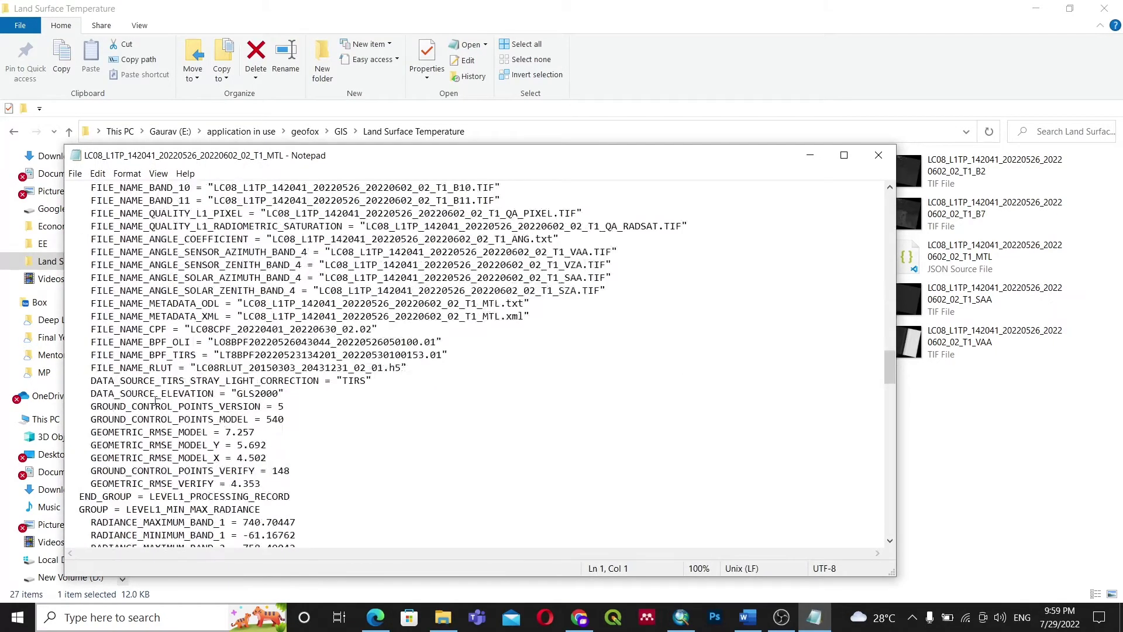
scroll(155, 399, "down", 12)
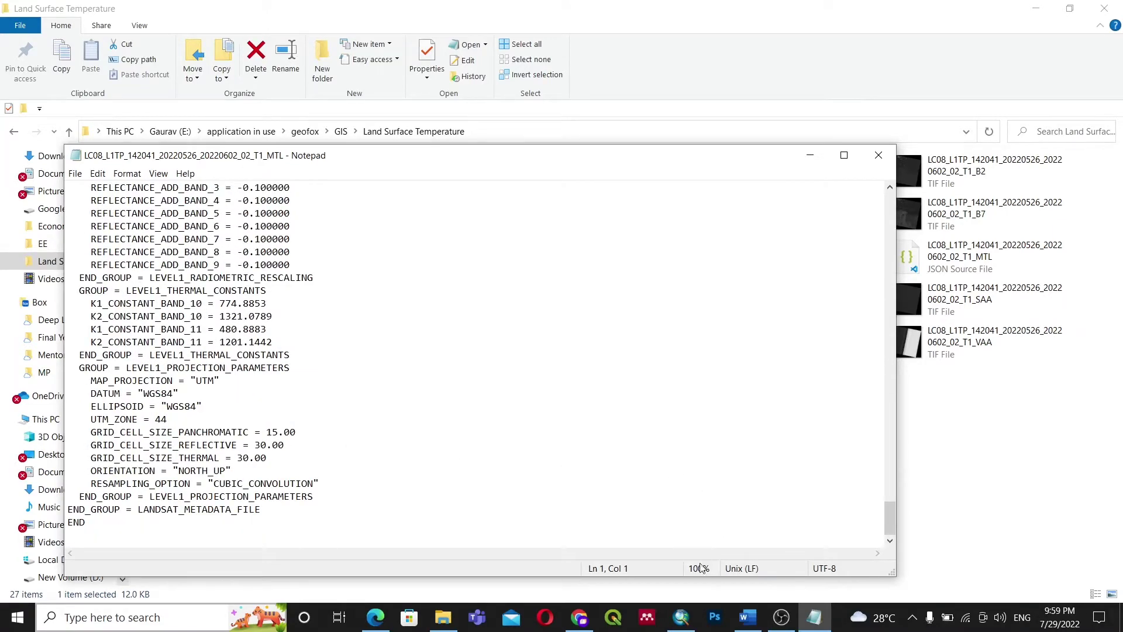
left_click(748, 617)
scroll(500, 353, "up", 3)
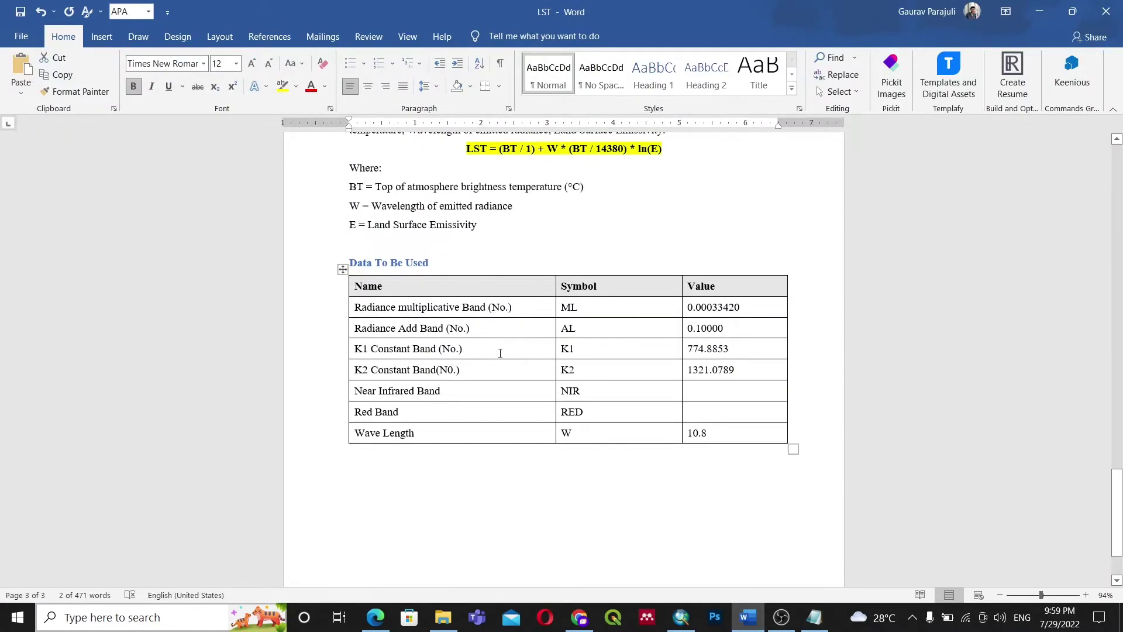
Review the formulas and table values (ML 0.00033420, AL 0.10000, K1, K2, W 10.8), then bring up ArcMap
scroll(470, 336, "up", 20)
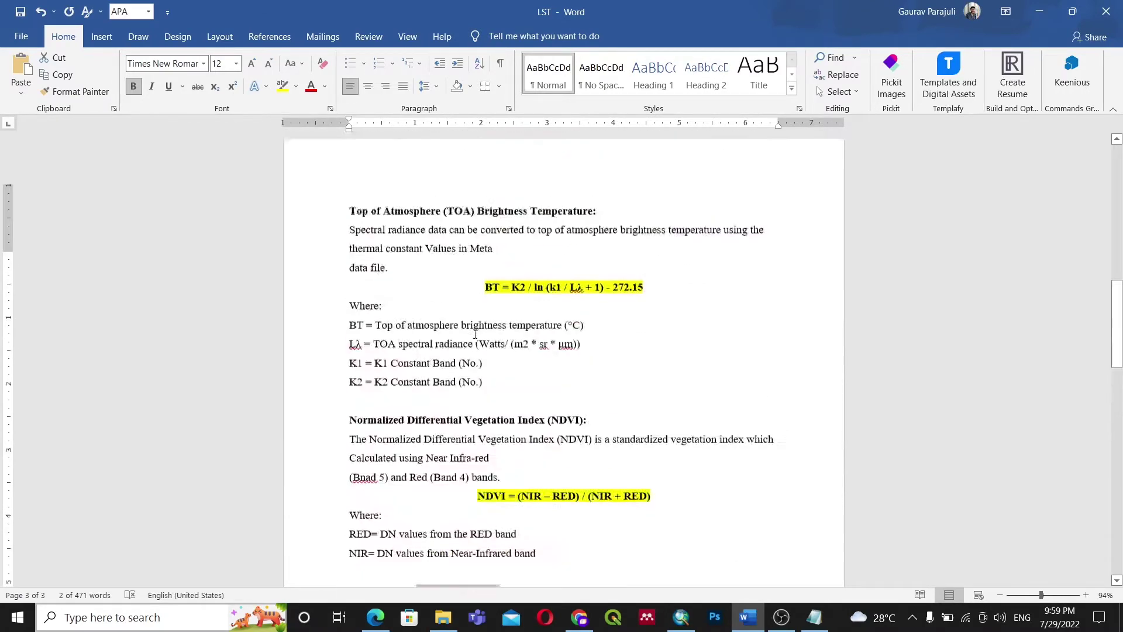
scroll(475, 333, "up", 20)
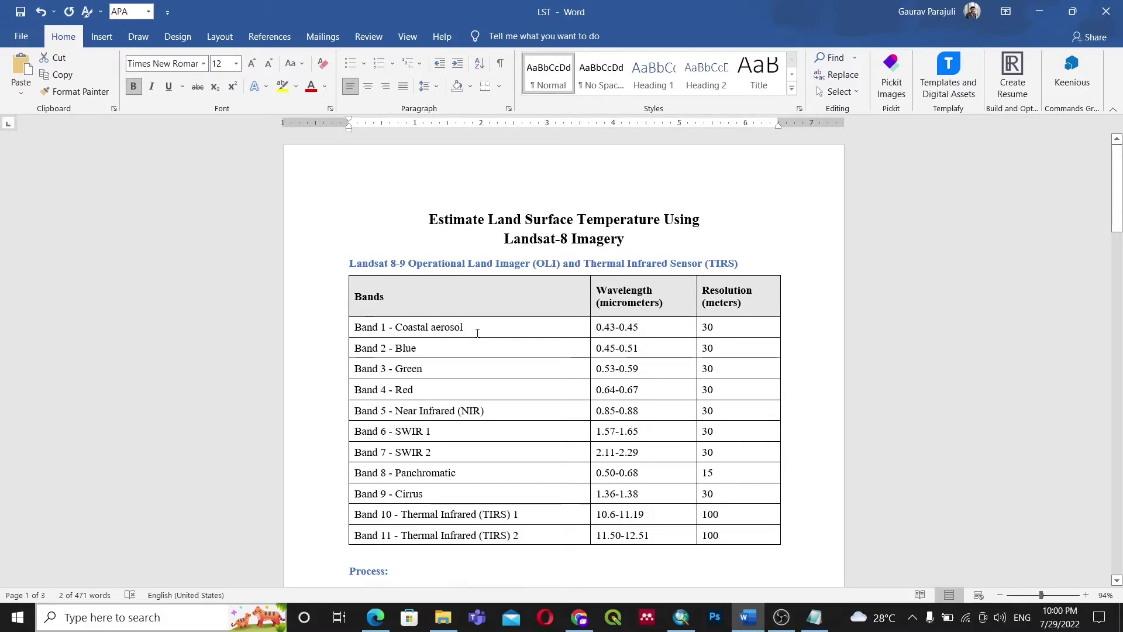
scroll(478, 333, "down", 1)
scroll(477, 332, "down", 15)
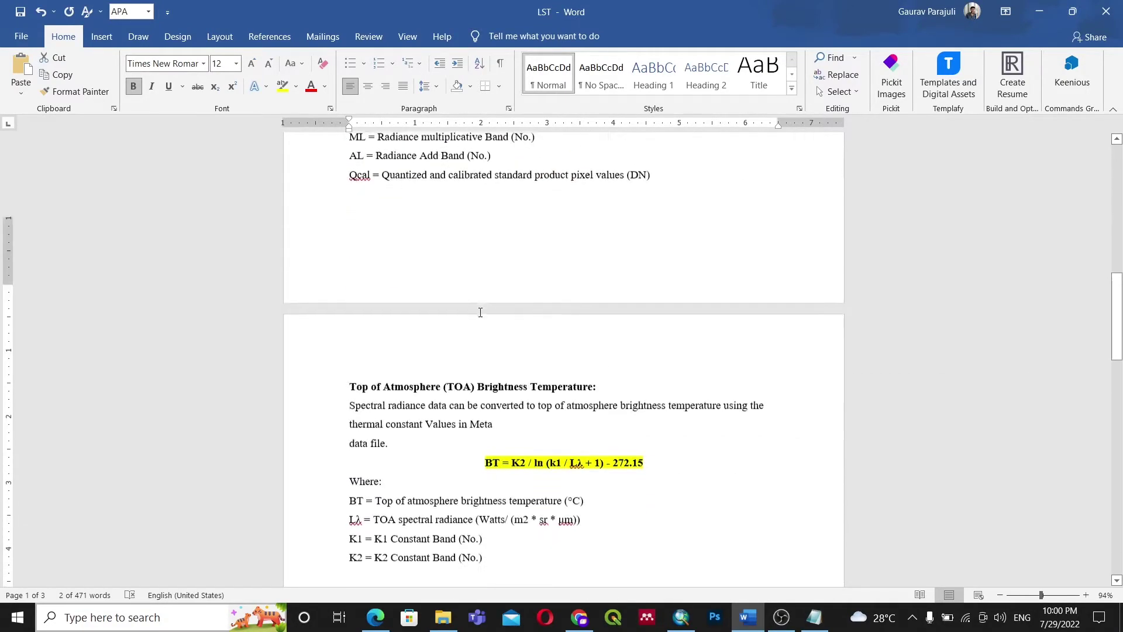
scroll(480, 313, "down", 14)
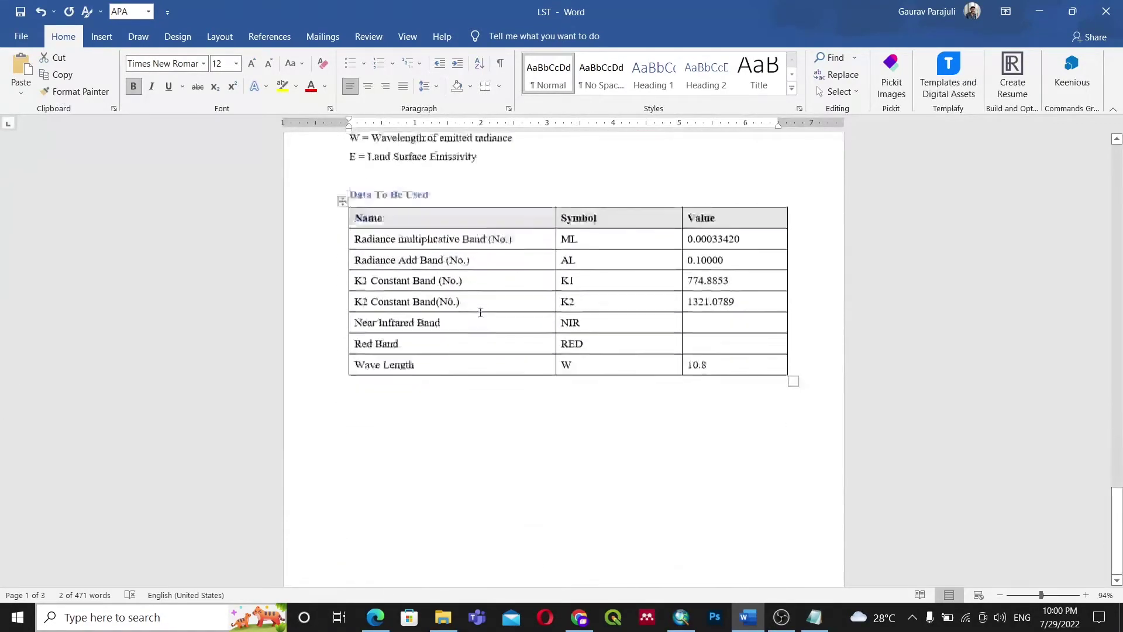
scroll(480, 313, "up", 9)
scroll(480, 312, "up", 18)
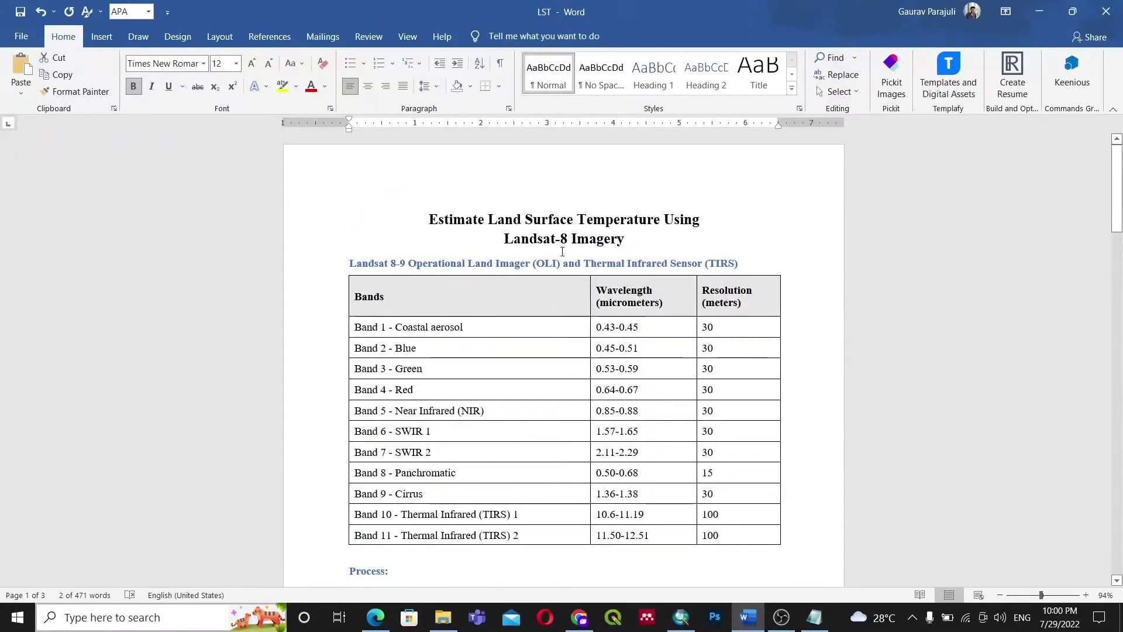
scroll(525, 371, "down", 20)
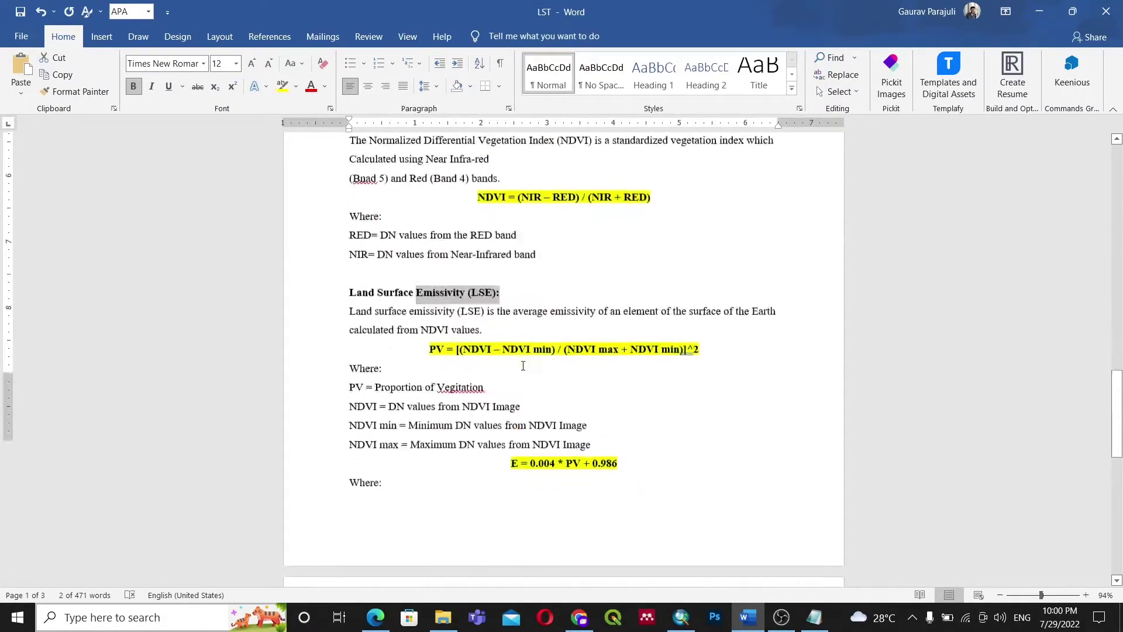
scroll(523, 366, "down", 3)
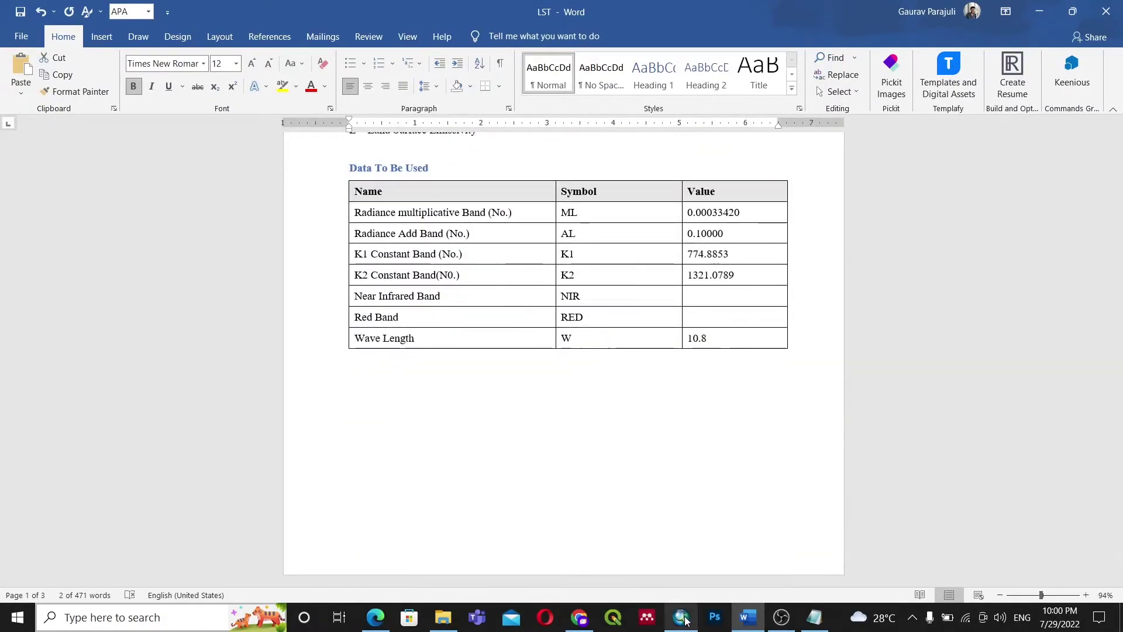
left_click(681, 617)
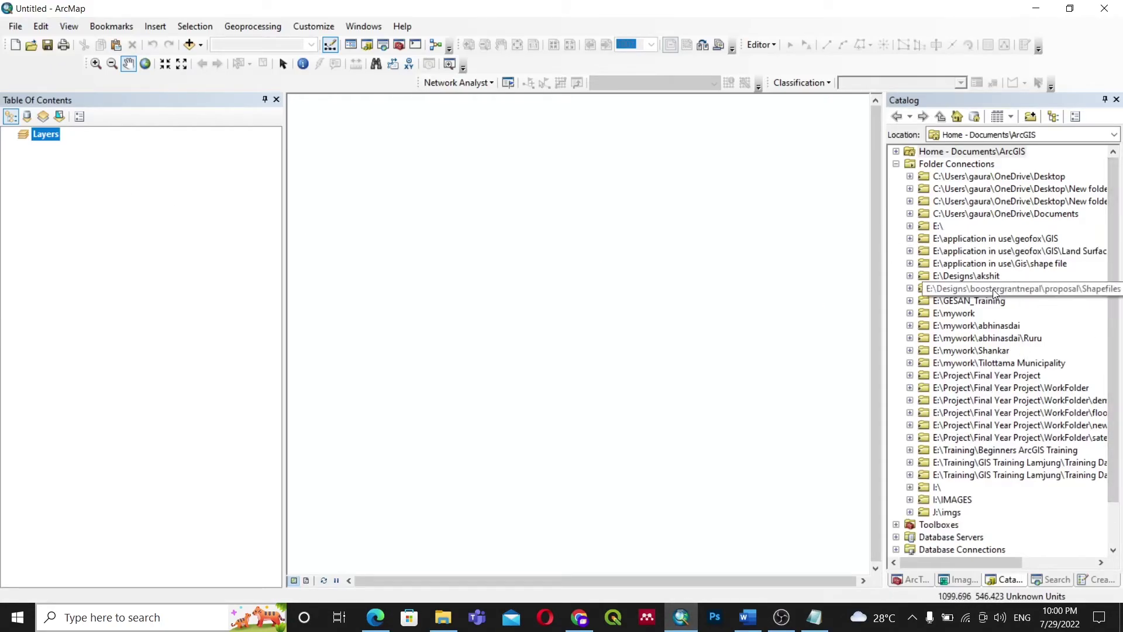
Expand the Land Surface Temperature folder in the Catalog to show Workfolder and band files, then return to Word
left_click(959, 252)
left_click(910, 252)
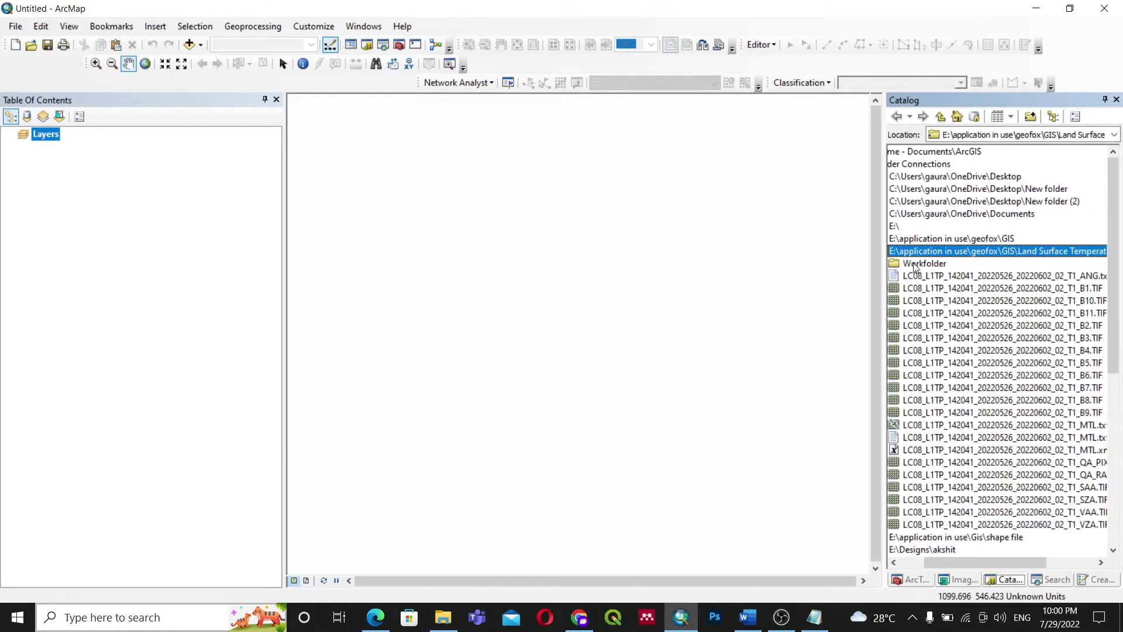
left_click_drag(962, 561, 906, 552)
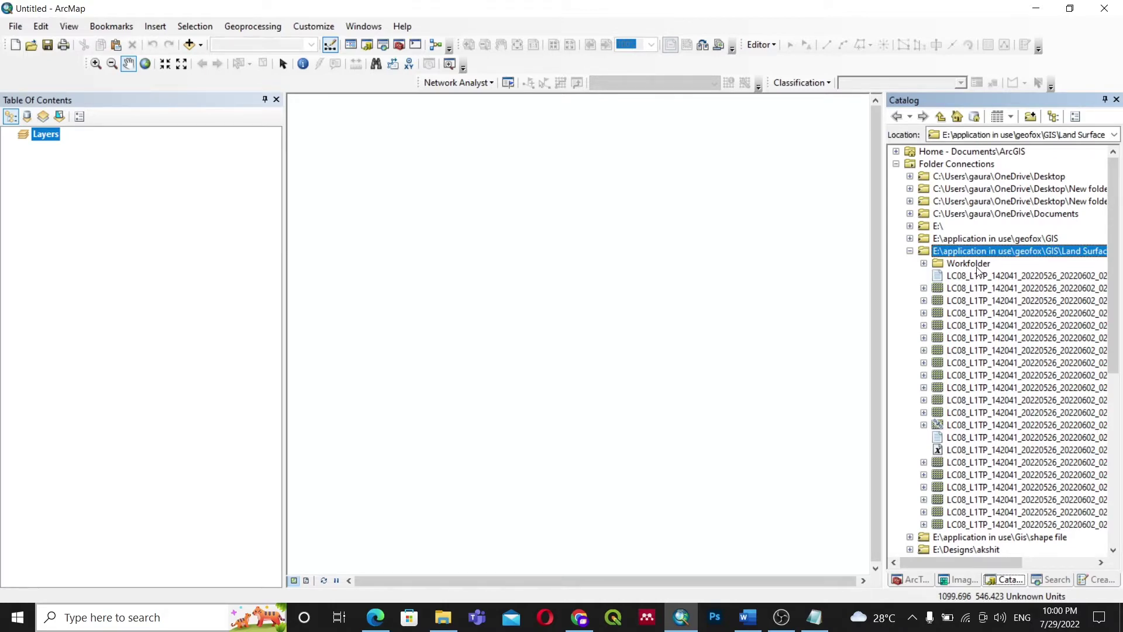
left_click(748, 617)
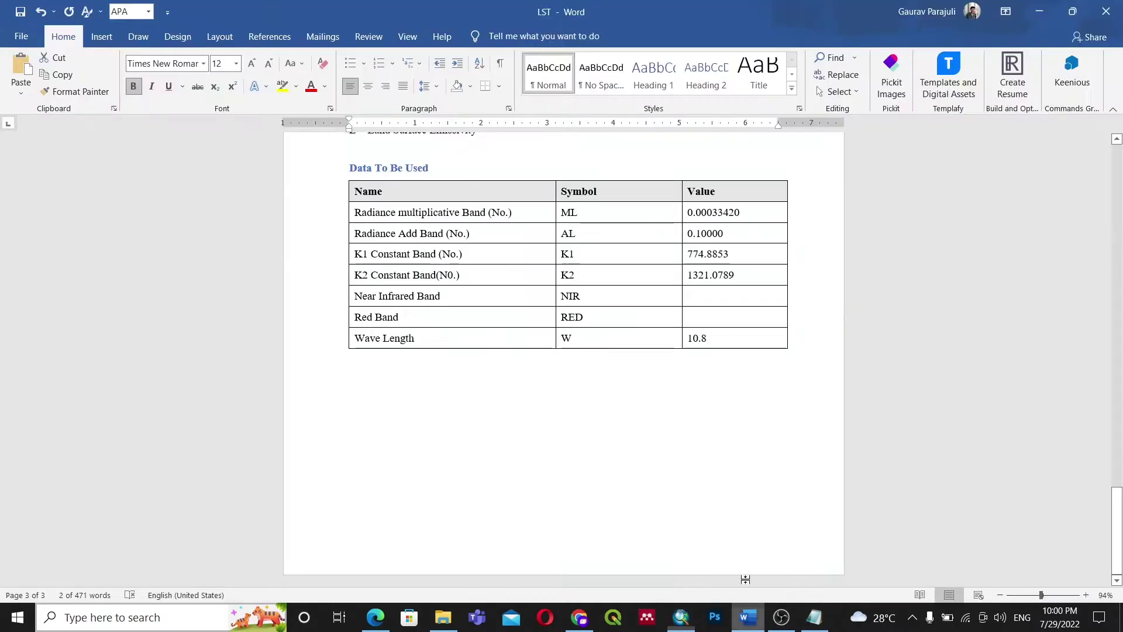
Scroll through the LST formulas once more, then close the Word document
scroll(492, 399, "up", 3)
scroll(491, 400, "up", 20)
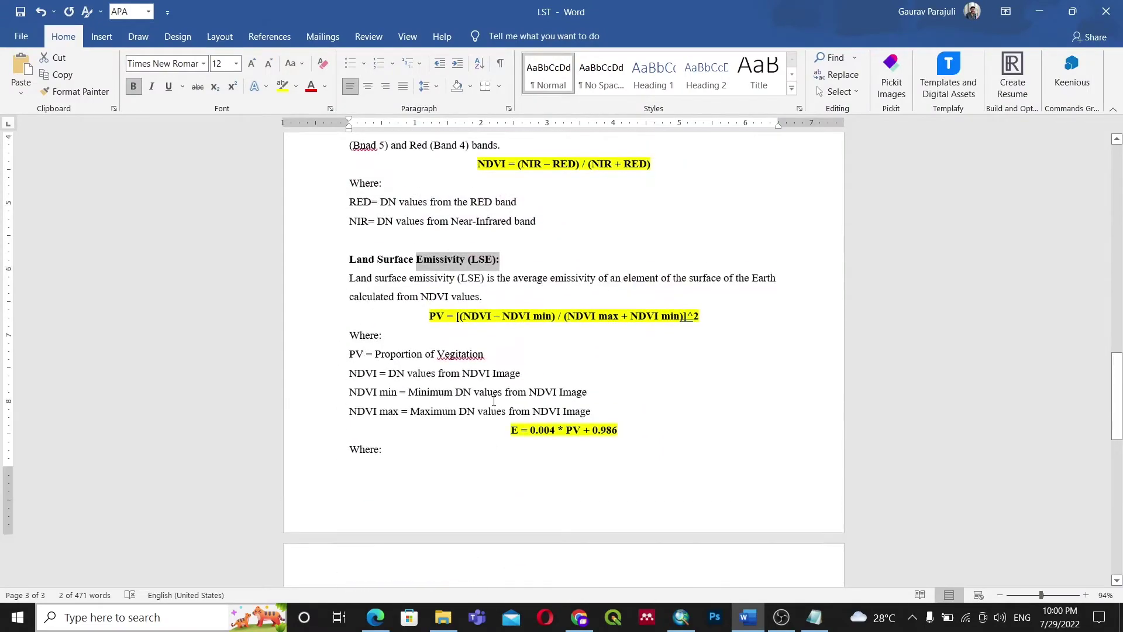
scroll(494, 396, "up", 6)
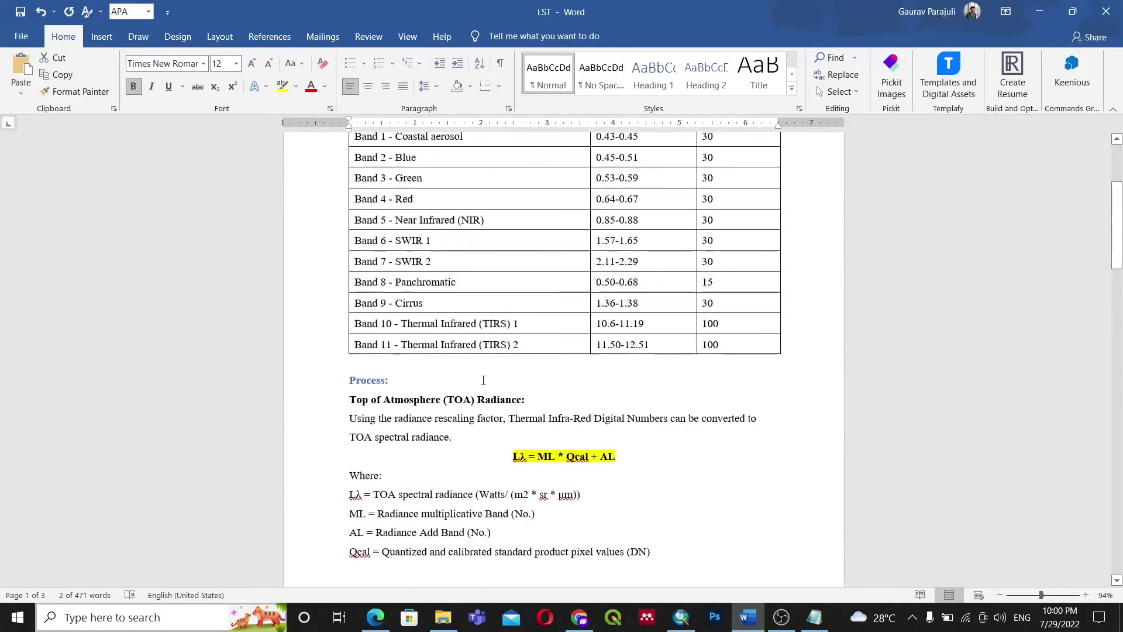
scroll(483, 389, "down", 8)
scroll(483, 389, "down", 2)
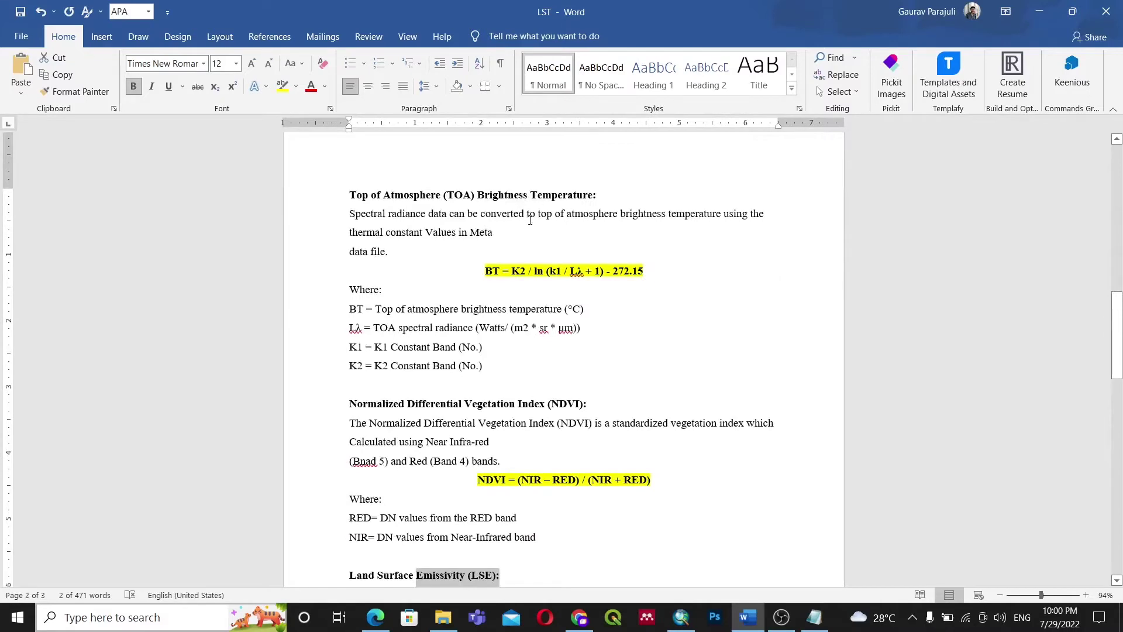
scroll(530, 219, "down", 4)
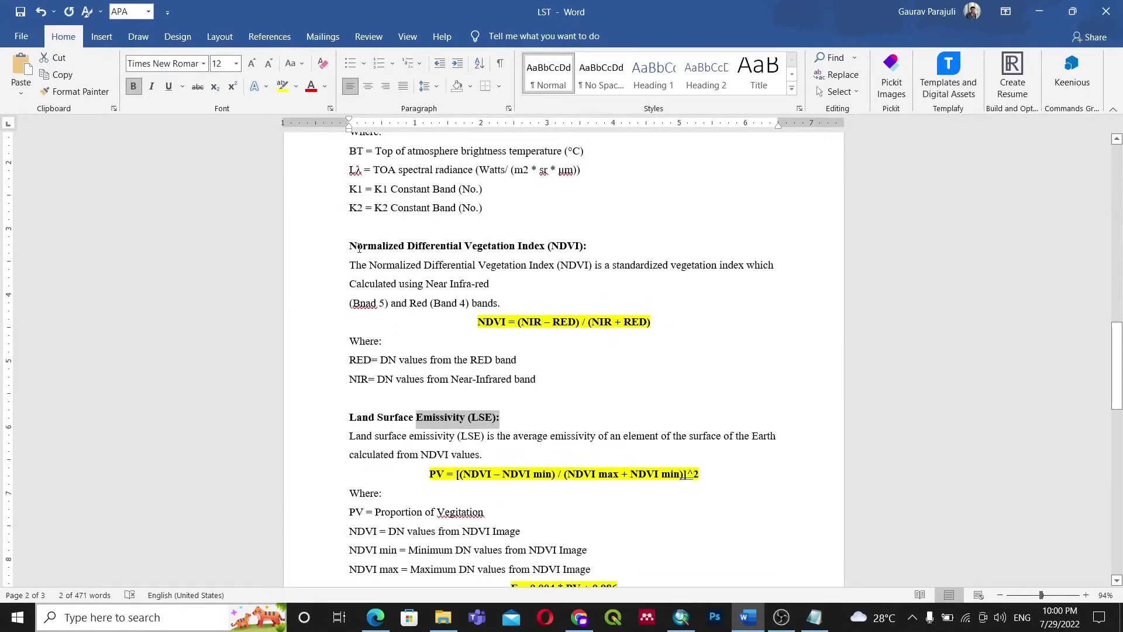
scroll(359, 248, "down", 2)
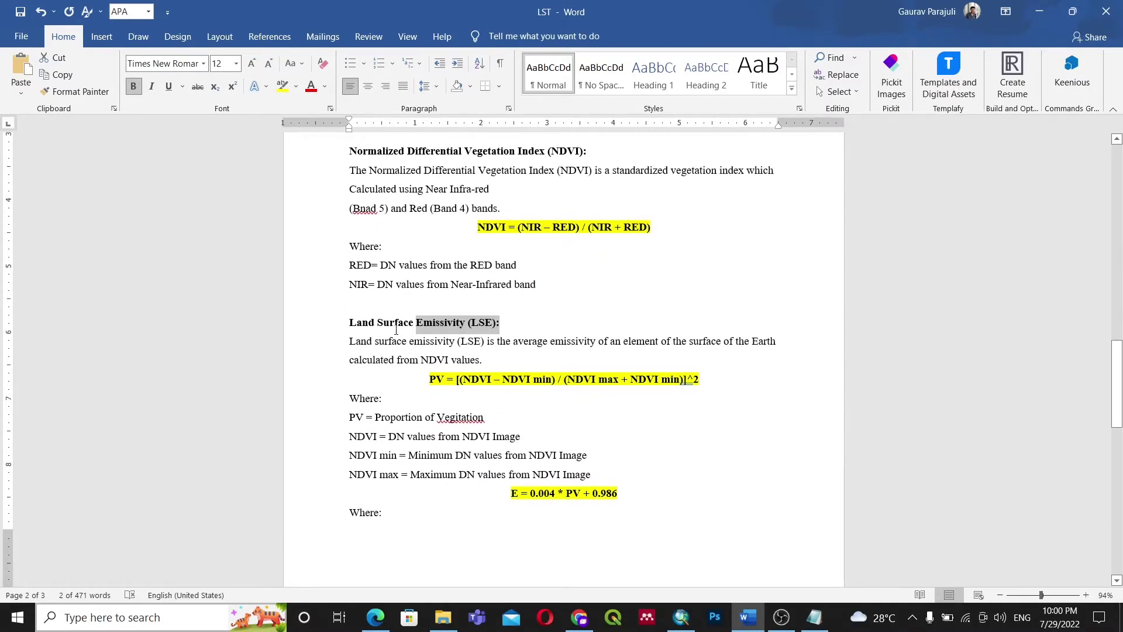
scroll(473, 336, "down", 8)
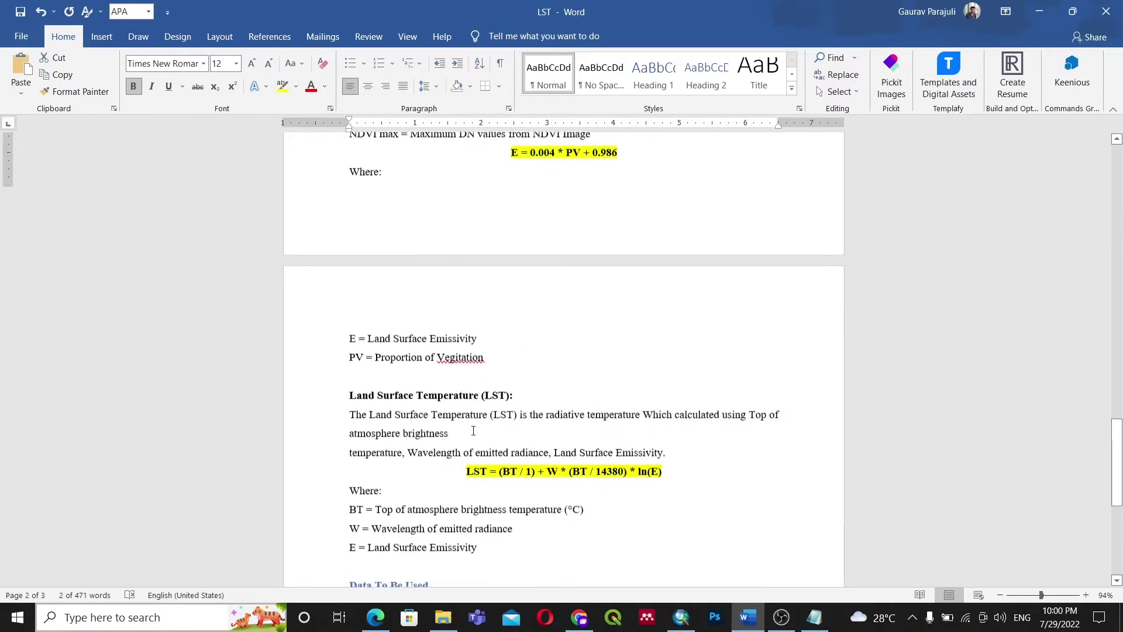
scroll(473, 430, "down", 2)
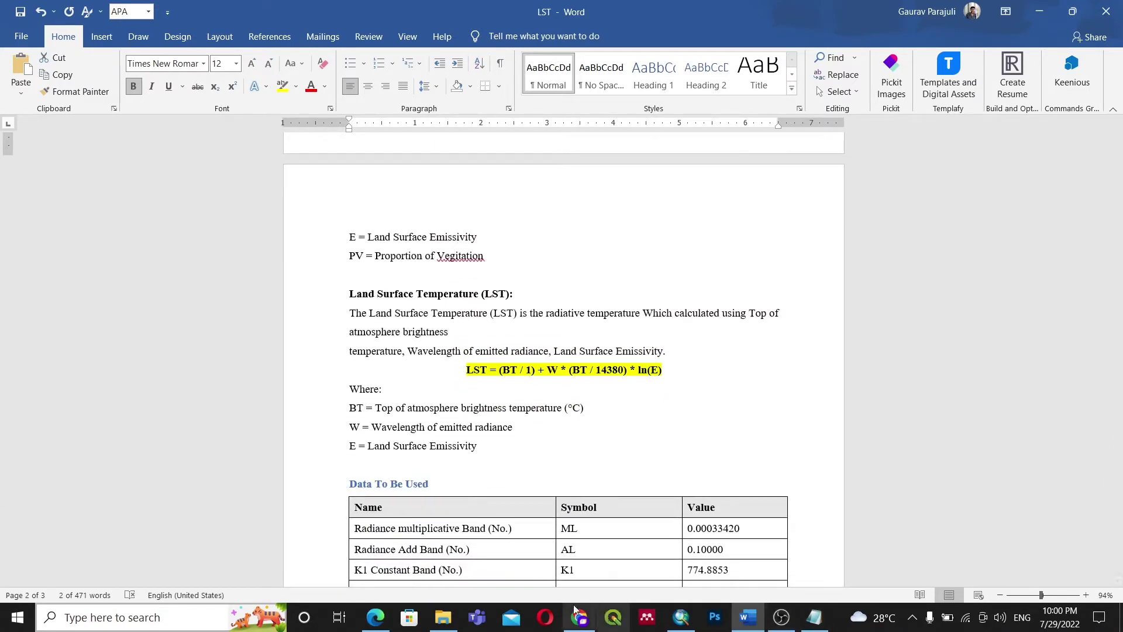
left_click(1105, 8)
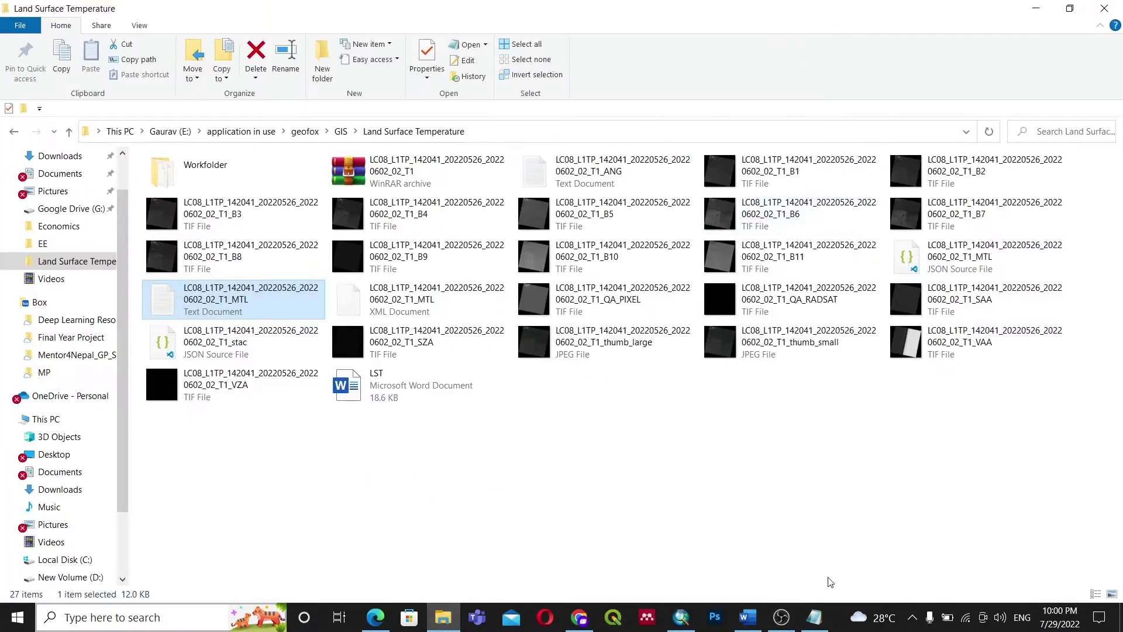
Add the B10.TIF thermal raster from the Catalog to the map as a grayscale layer (12867–35990)
left_click(681, 617)
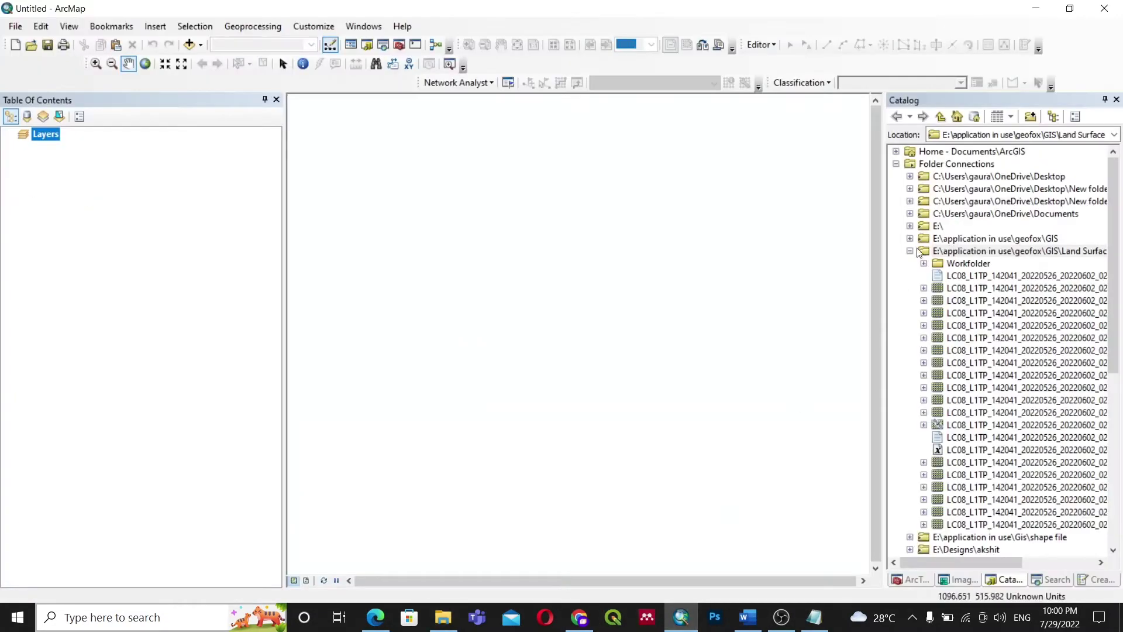
left_click(966, 264)
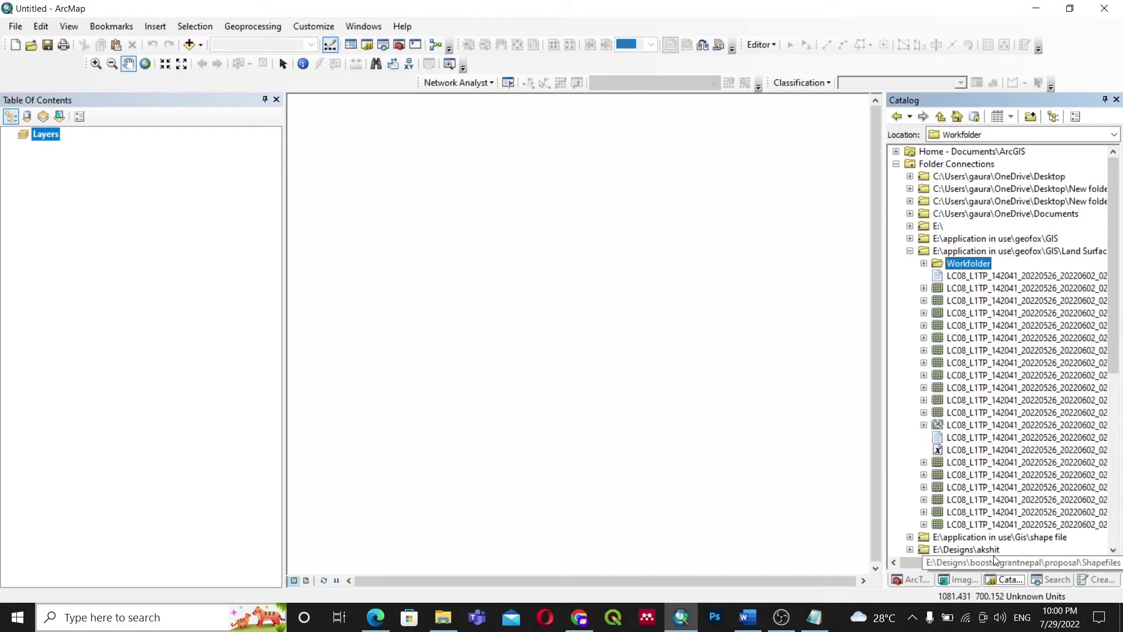
left_click_drag(981, 562, 1033, 563)
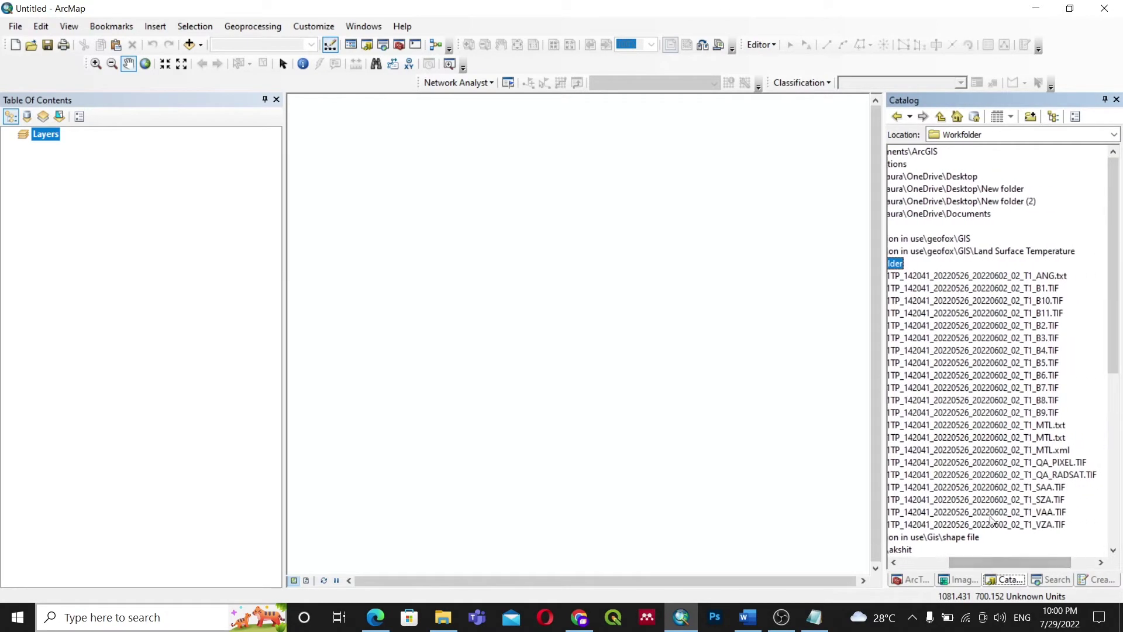
left_click(994, 301)
mouse_move(960, 301)
left_mouse_down()
mouse_move(63, 233)
mouse_move(65, 203)
left_mouse_up()
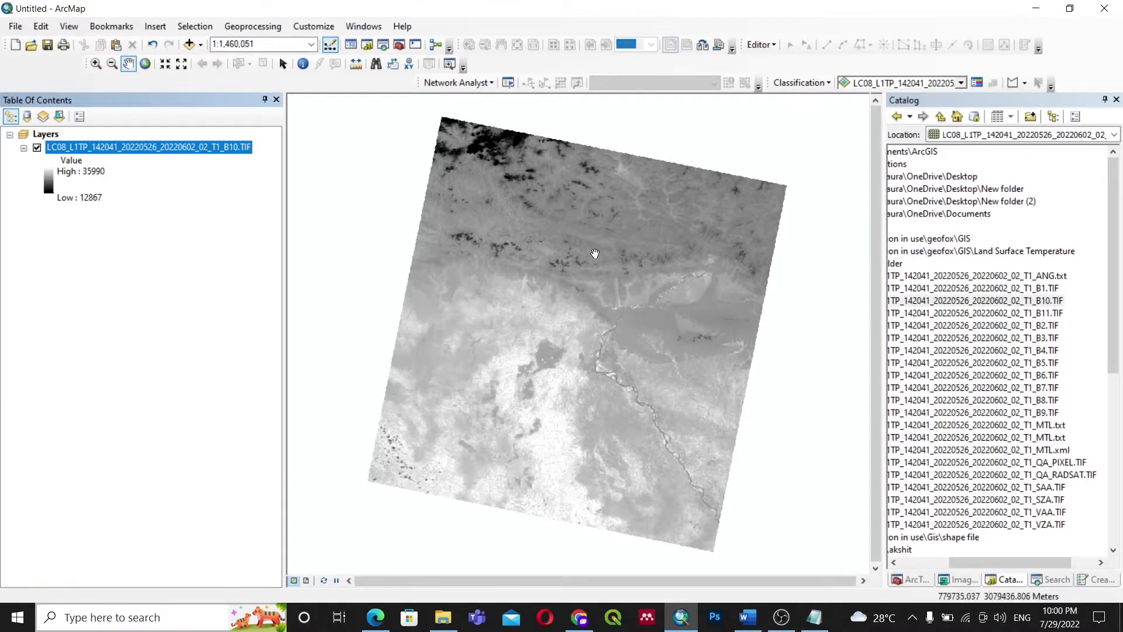
left_click_drag(1006, 562, 884, 546)
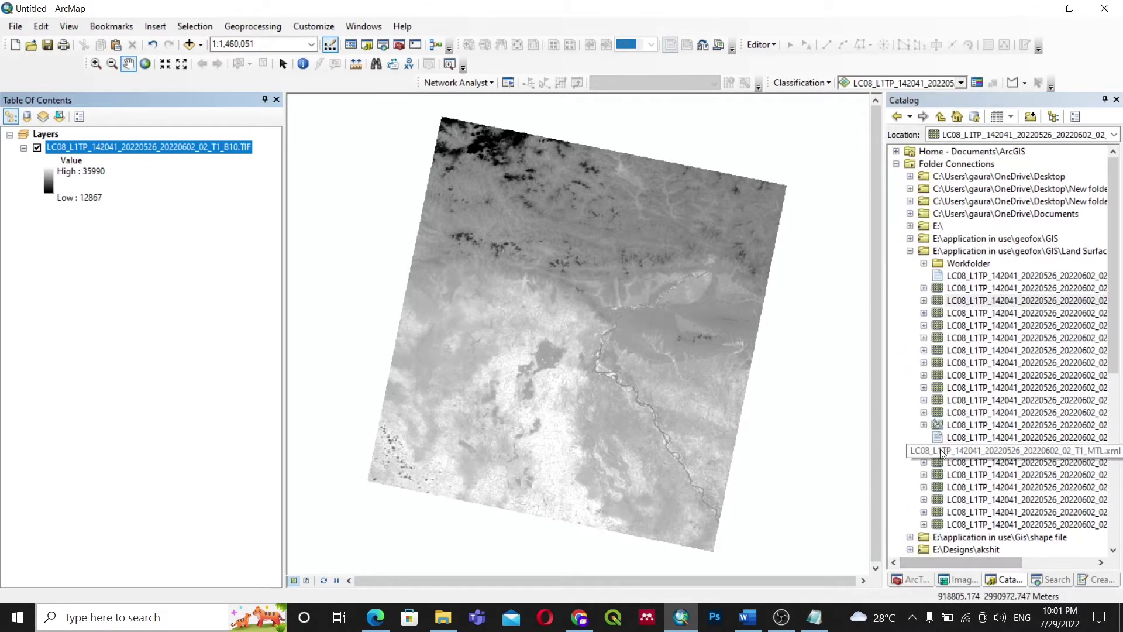
Add rupandehi.shp from Workfolder to the map and give it a Hollow fill symbol
left_click(923, 265)
left_click(982, 276)
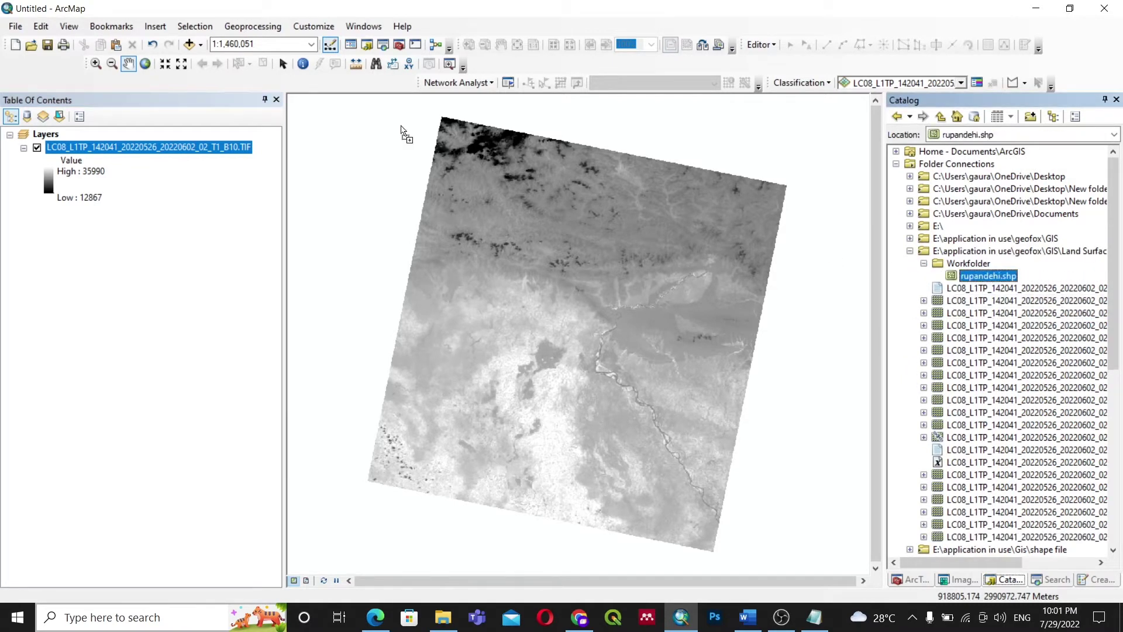
mouse_move(401, 130)
left_mouse_down()
mouse_move(93, 149)
mouse_move(86, 141)
left_mouse_up()
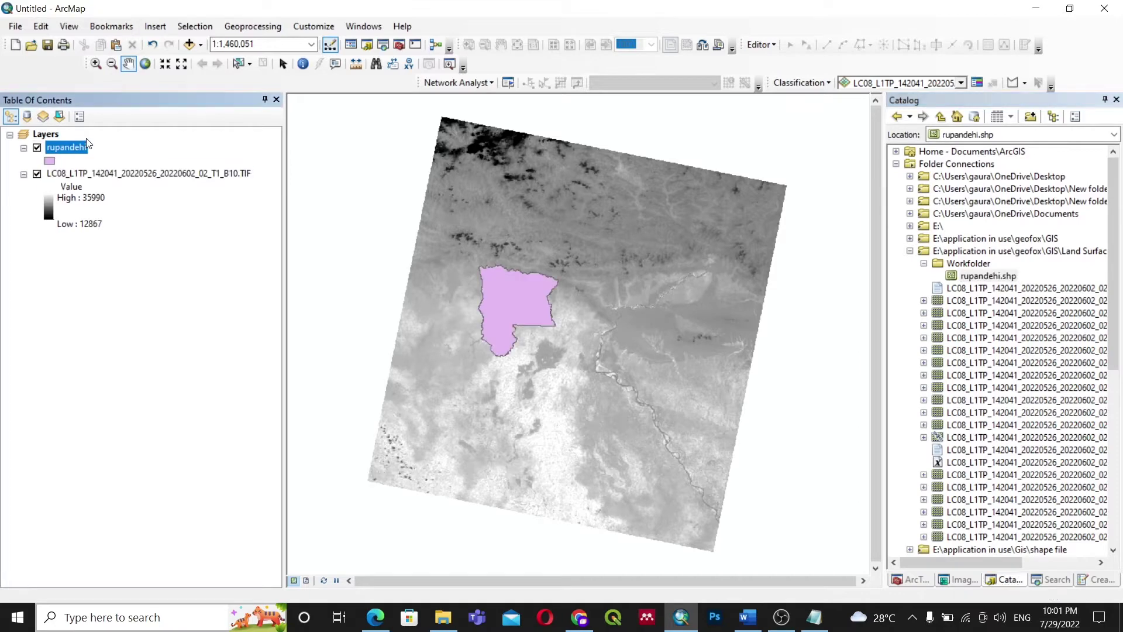
left_click(50, 162)
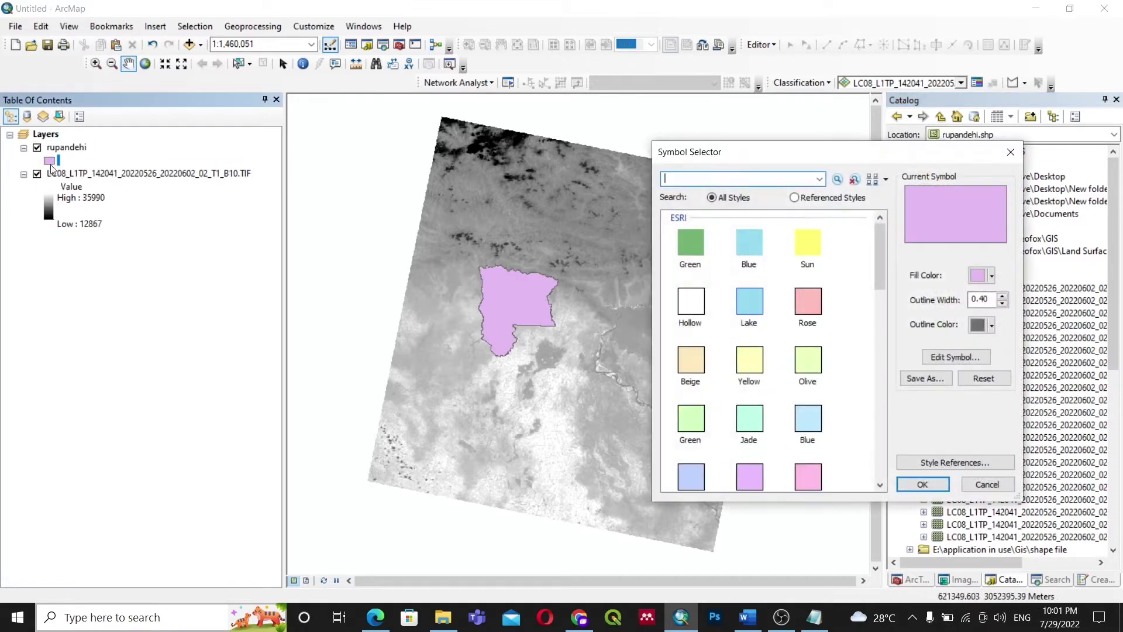
left_click(692, 303)
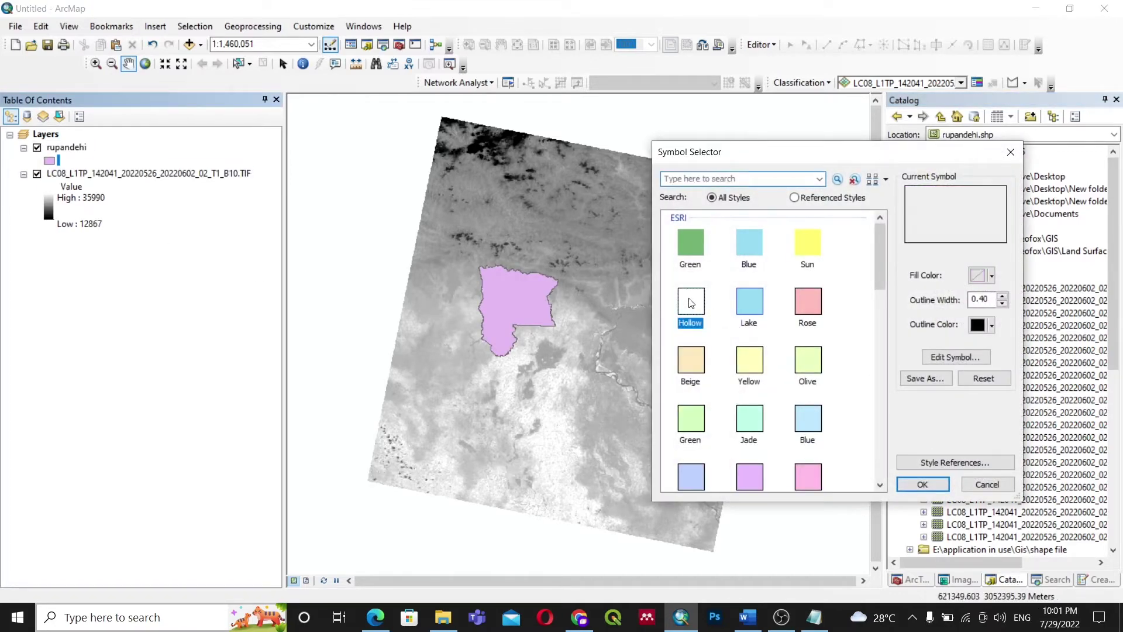
left_click(922, 485)
Turn off the rupandehi layer so only the band 10 raster is displayed
scroll(469, 299, "down", 2)
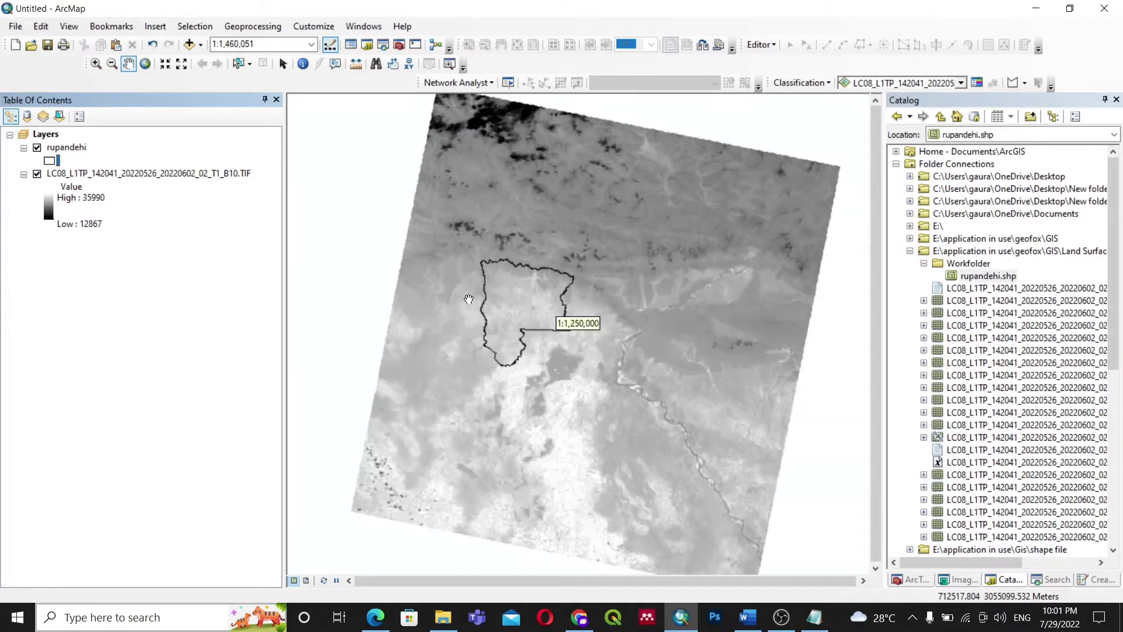
scroll(456, 310, "down", 3)
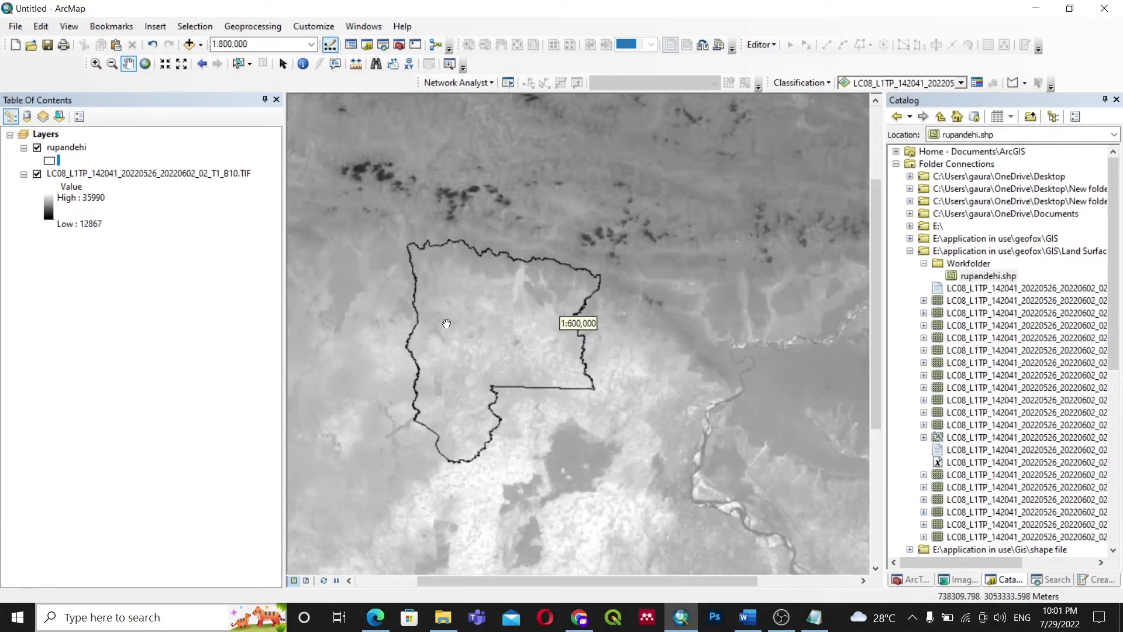
left_click(37, 148)
scroll(579, 313, "down", 1)
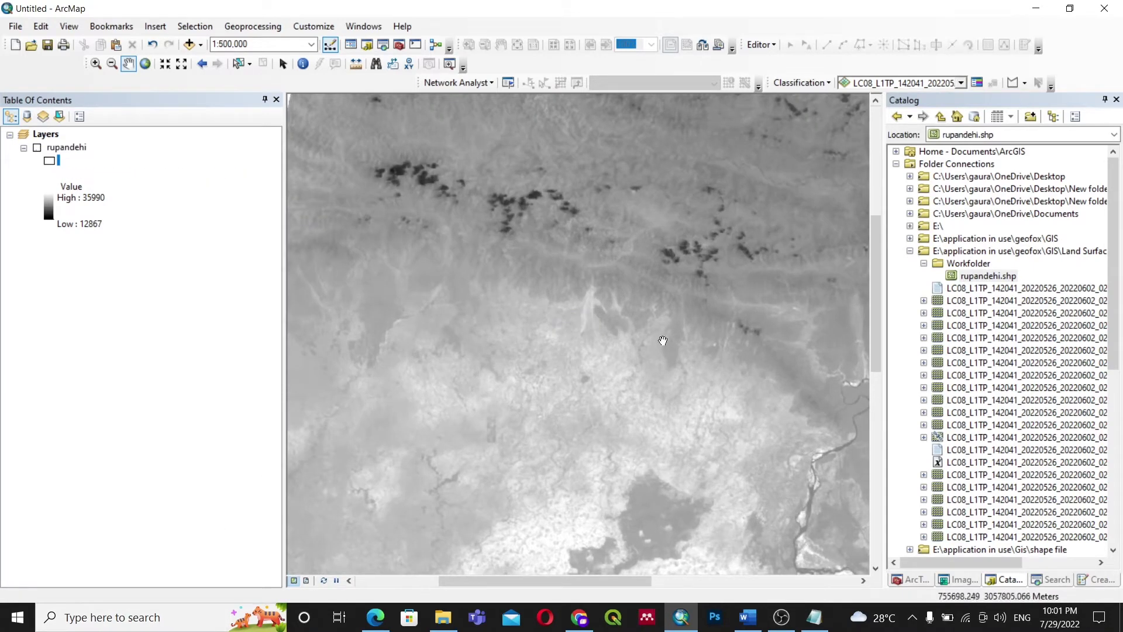
scroll(512, 368, "down", 2)
scroll(515, 368, "up", 4)
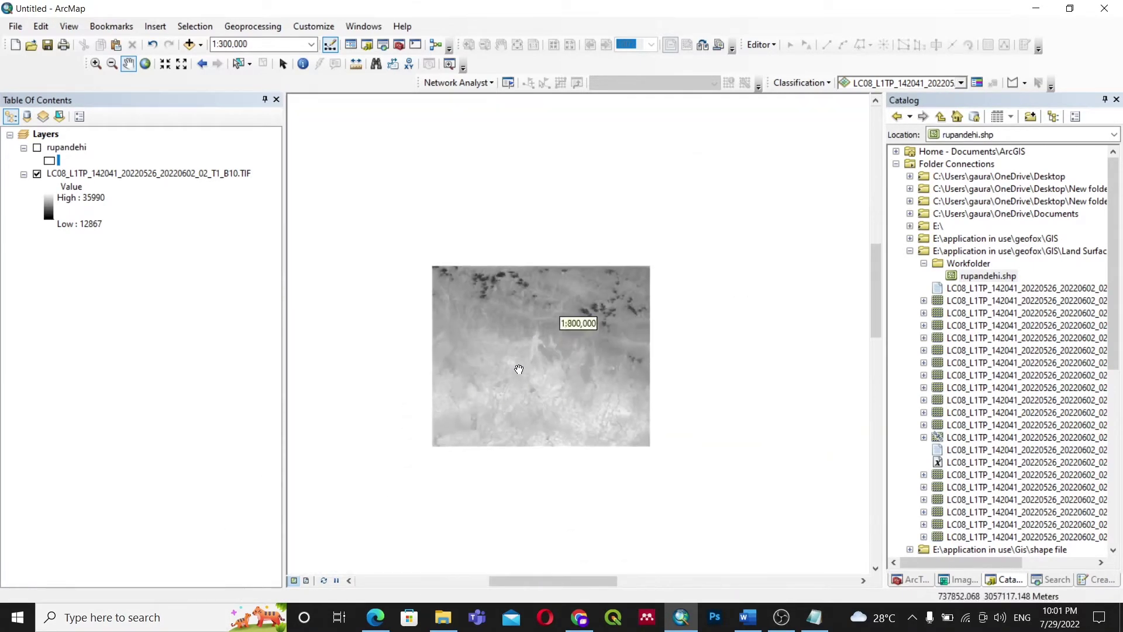
scroll(518, 366, "up", 1)
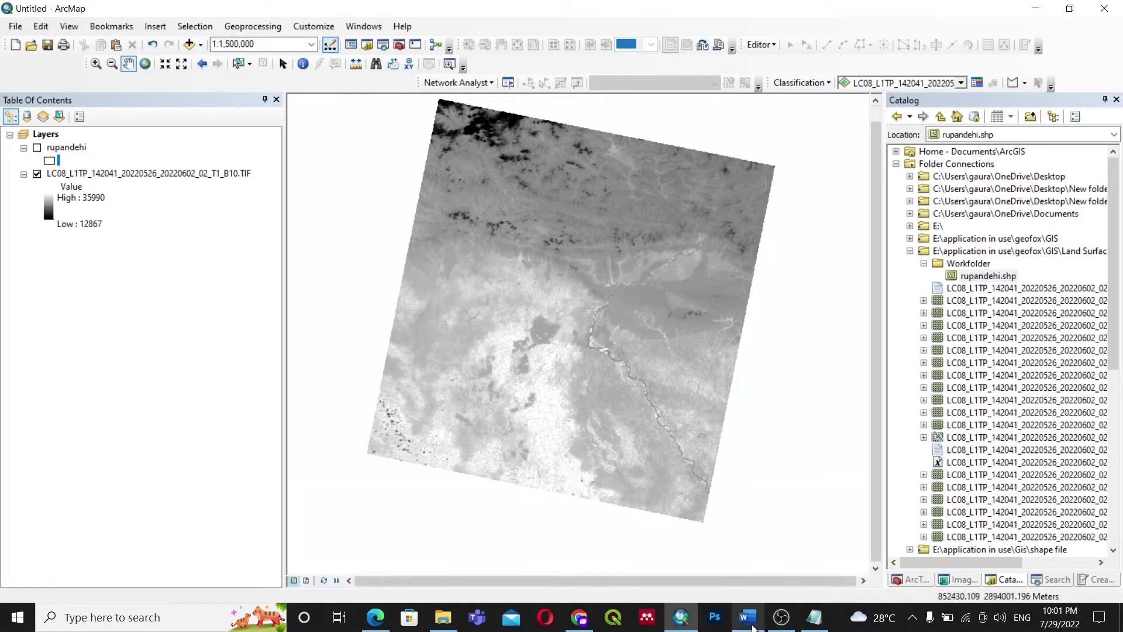
Return to Word and scroll to the Process section's TOA radiance formula Lλ = ML * Qcal + AL
left_click(748, 617)
scroll(472, 369, "up", 14)
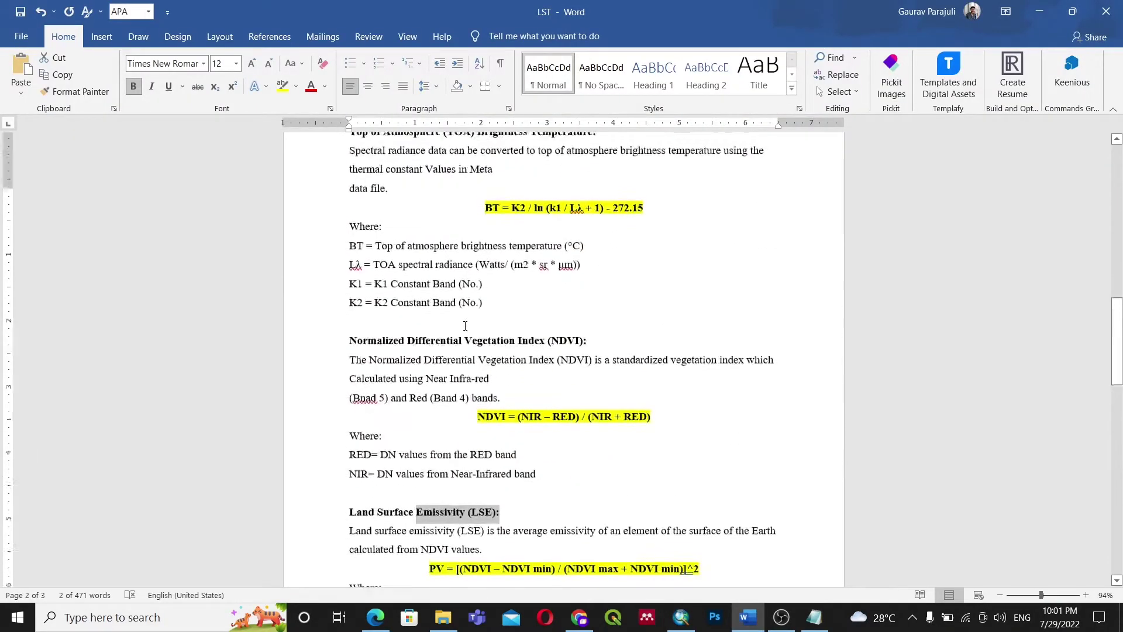
scroll(464, 325, "up", 10)
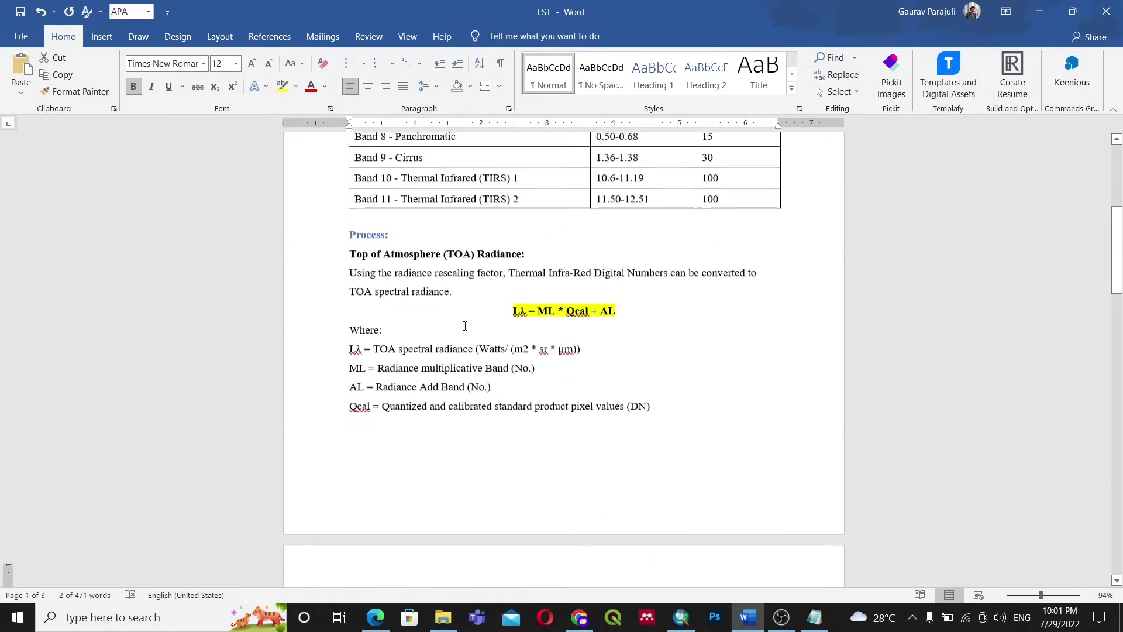
scroll(465, 325, "down", 4)
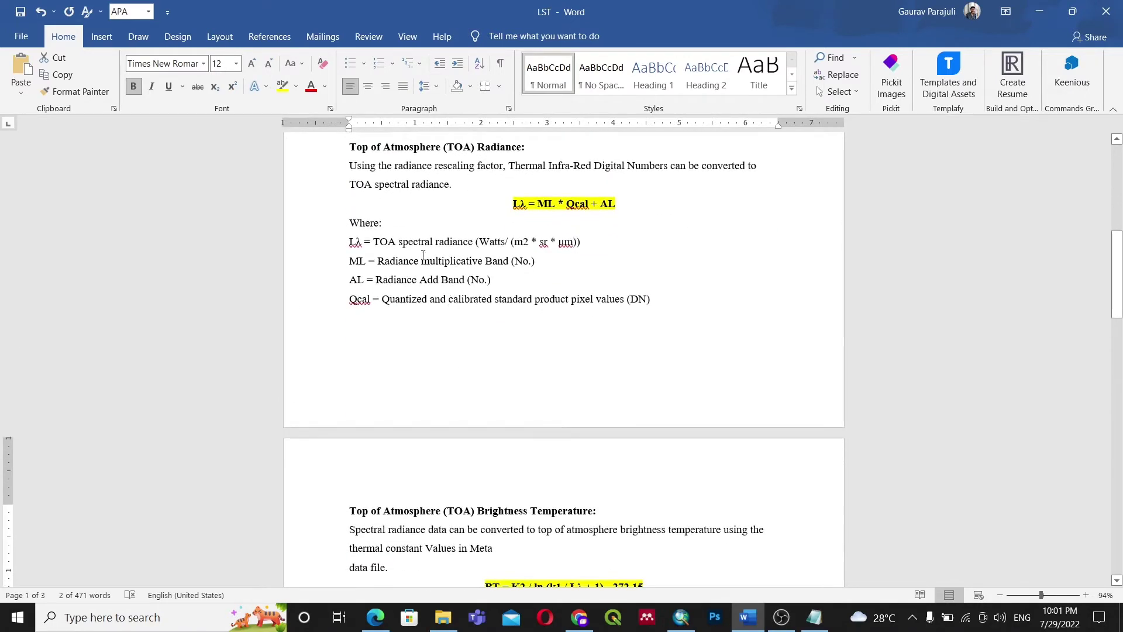
scroll(489, 217, "up", 1)
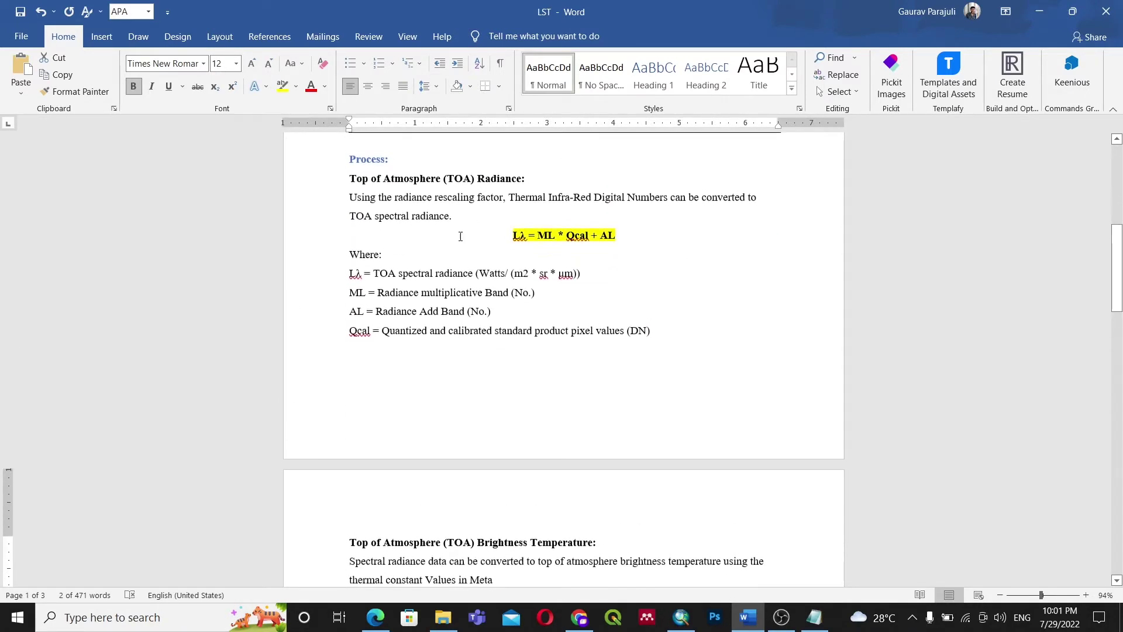
double_click(438, 273)
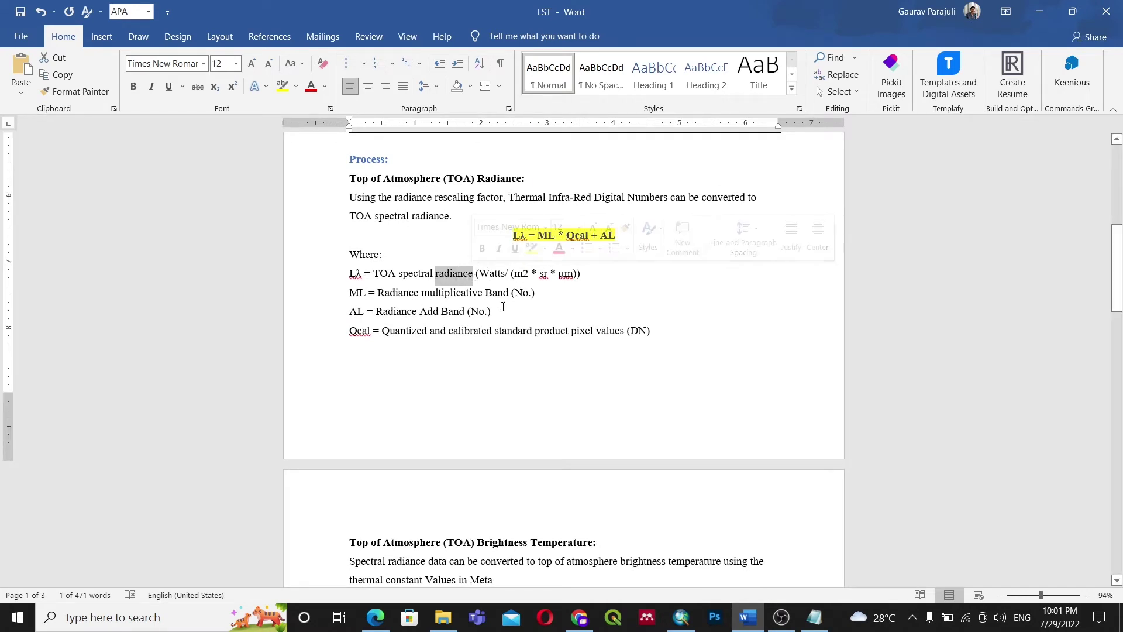
key("Down")
key("Down")
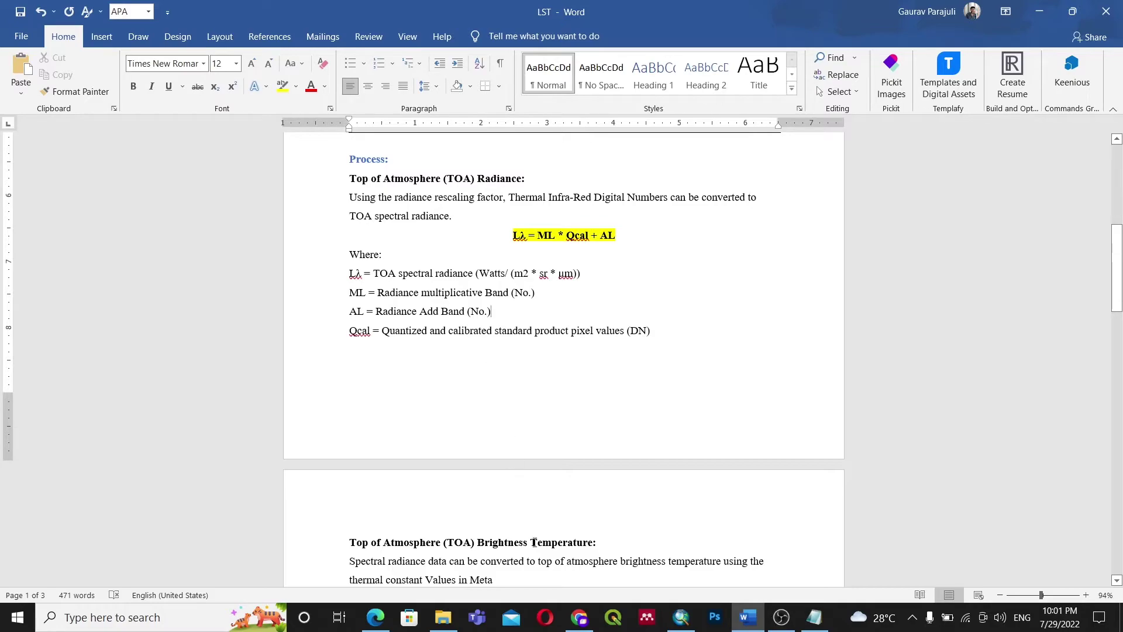
Open the Landsat MTL metadata text file from the Land Surface Temperature folder in Notepad
left_click(442, 617)
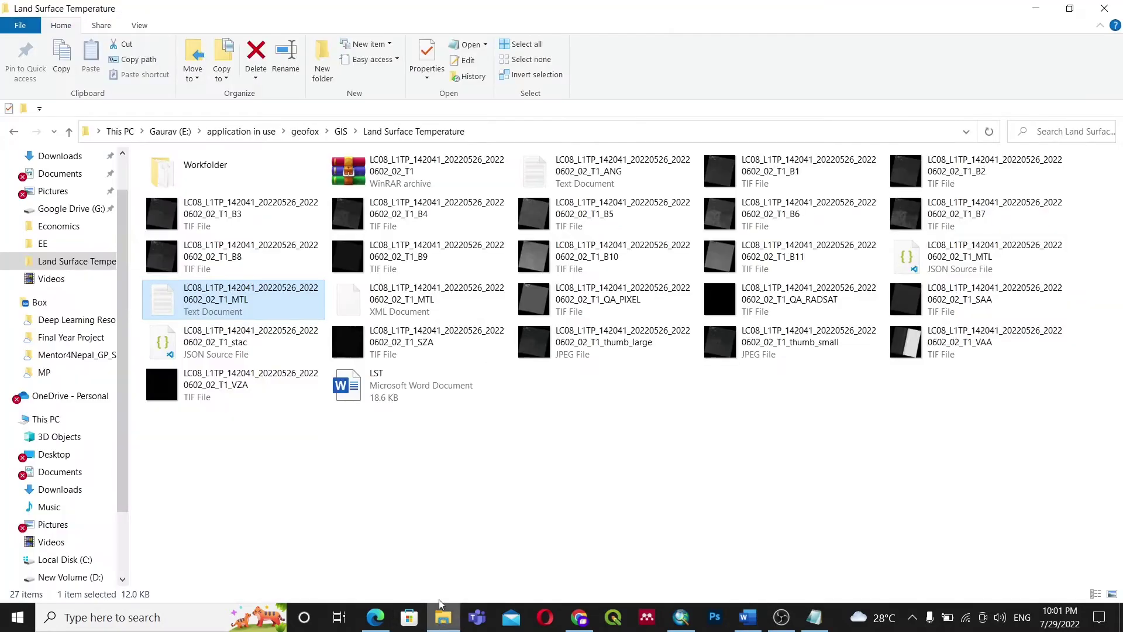
double_click(186, 290)
scroll(289, 419, "down", 20)
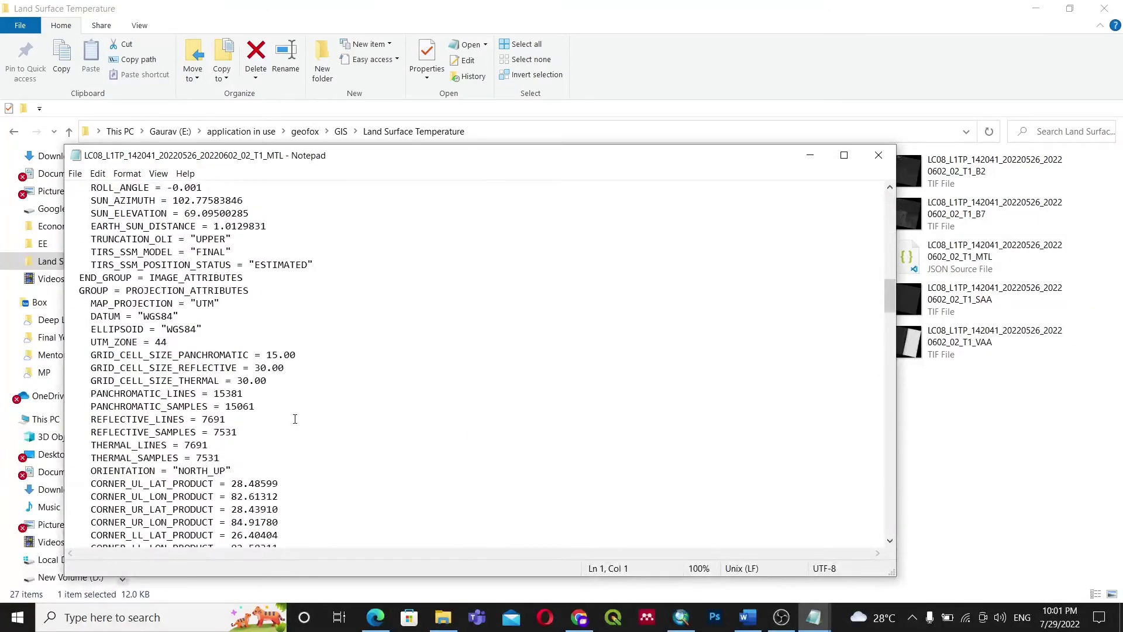
scroll(289, 419, "down", 20)
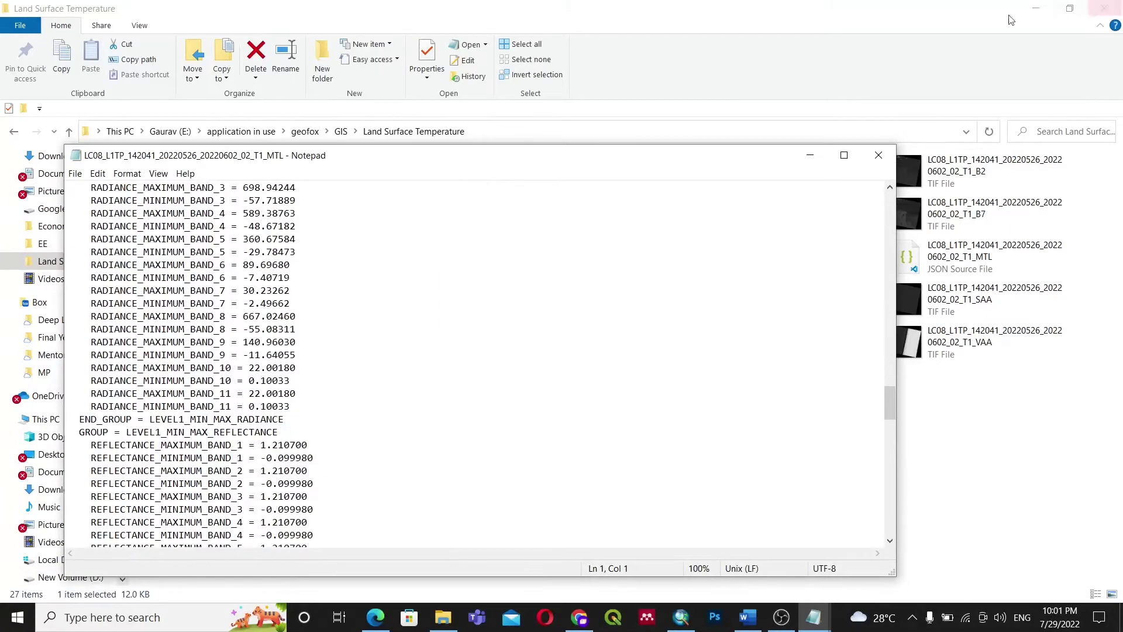
scroll(164, 445, "up", 2)
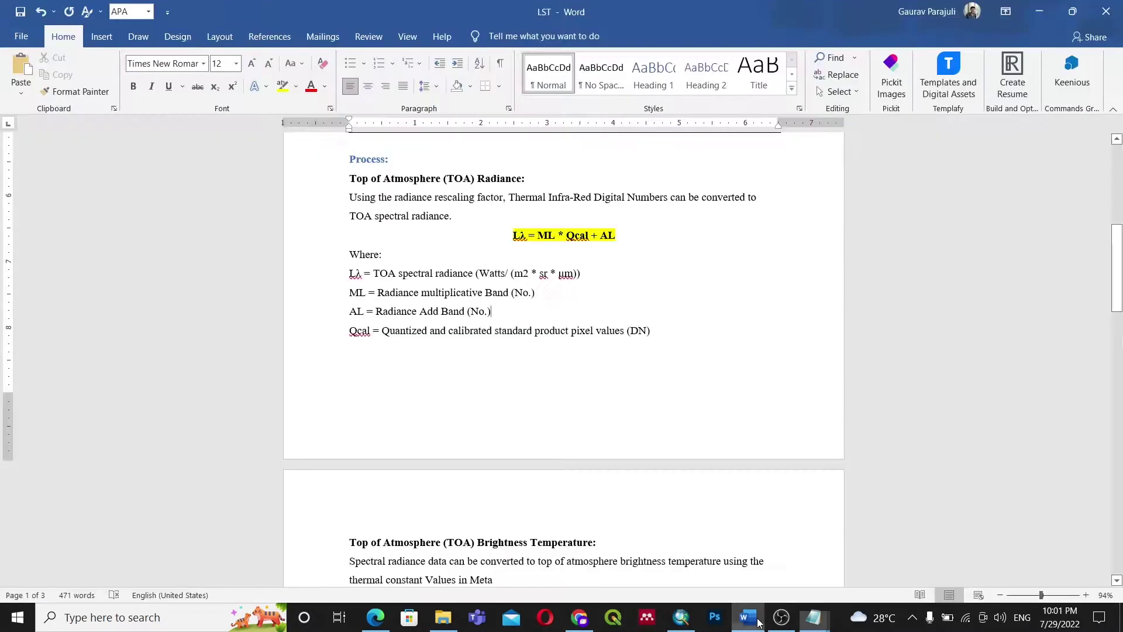
Find RADIANCE_MULT_BAND_10 in the metadata and select its value 3.3420E-04
left_click(754, 620)
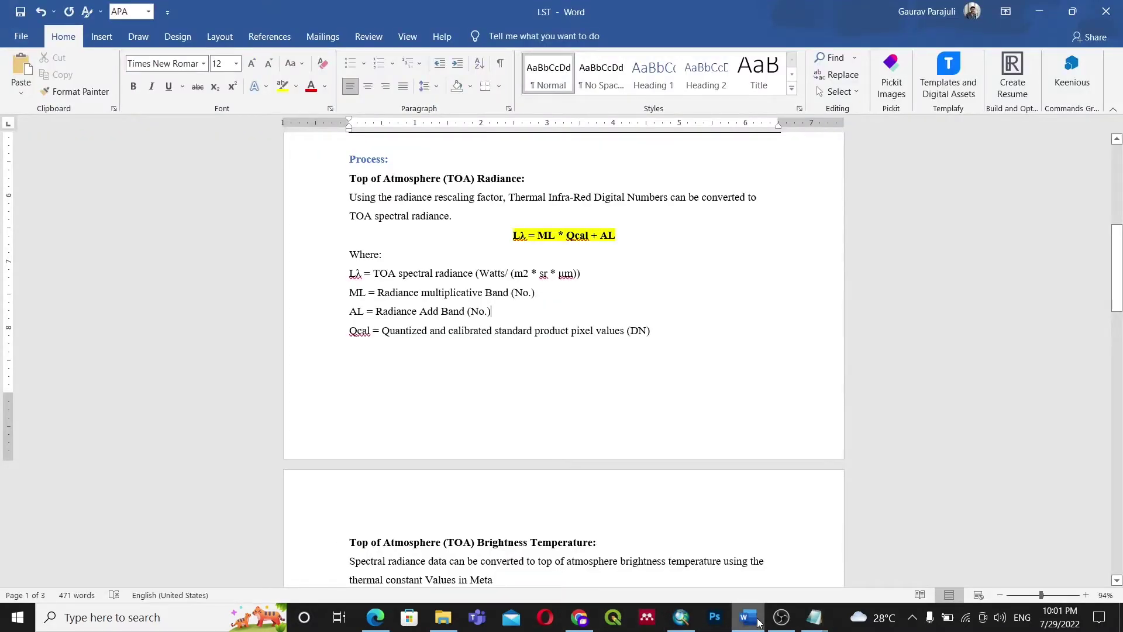
left_click(759, 622)
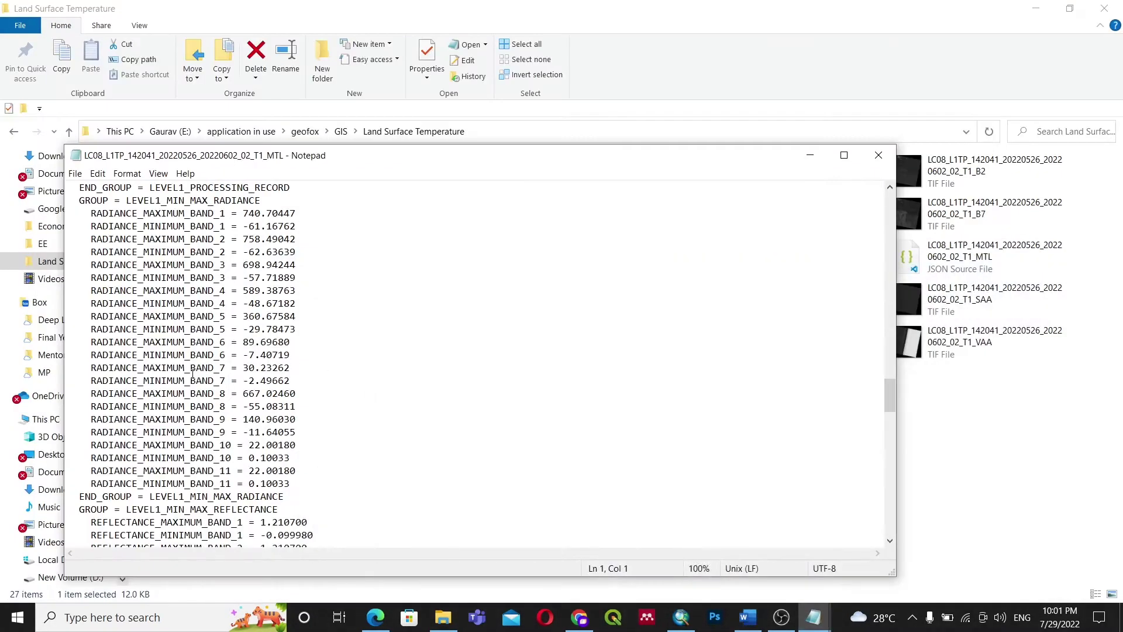
scroll(199, 410, "down", 1)
scroll(202, 436, "down", 19)
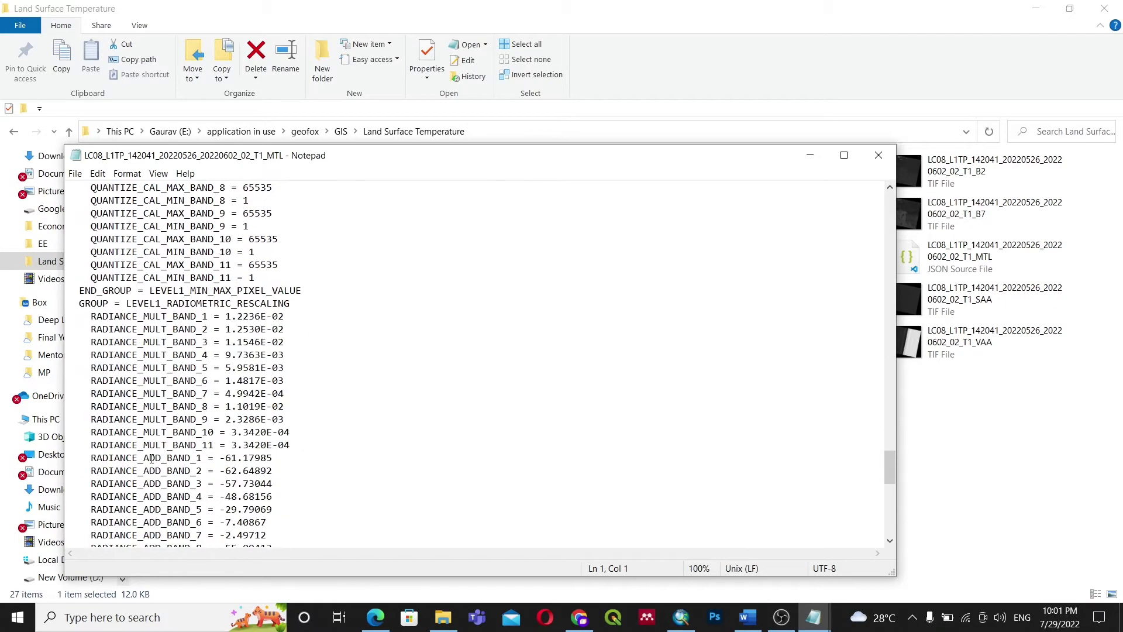
scroll(173, 418, "down", 1)
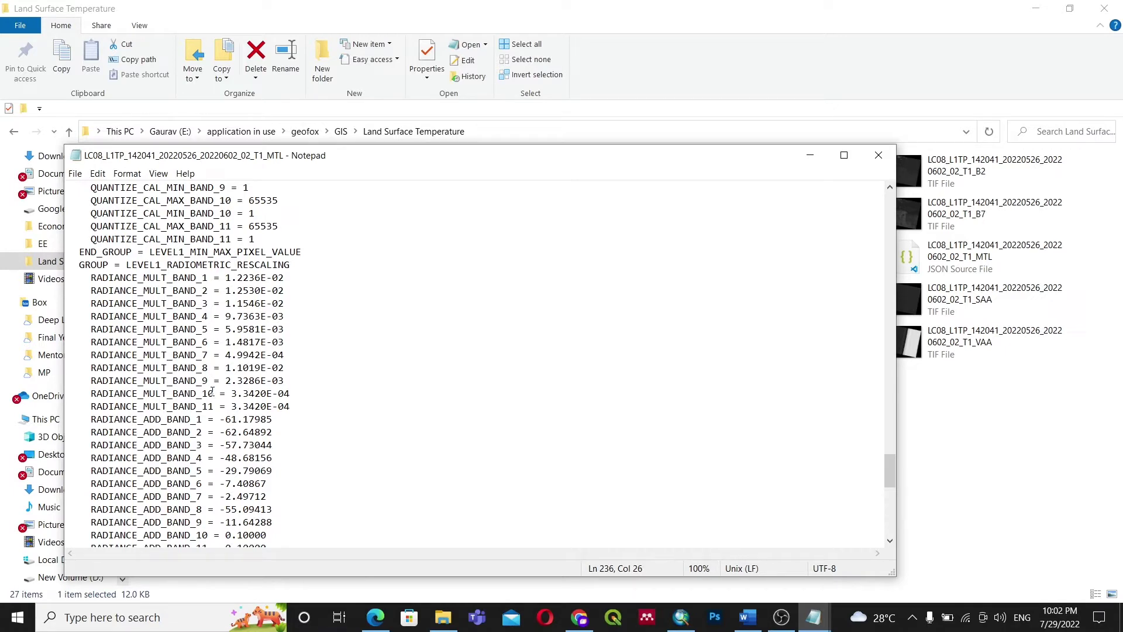
left_click_drag(233, 393, 294, 392)
key("ctrl+c")
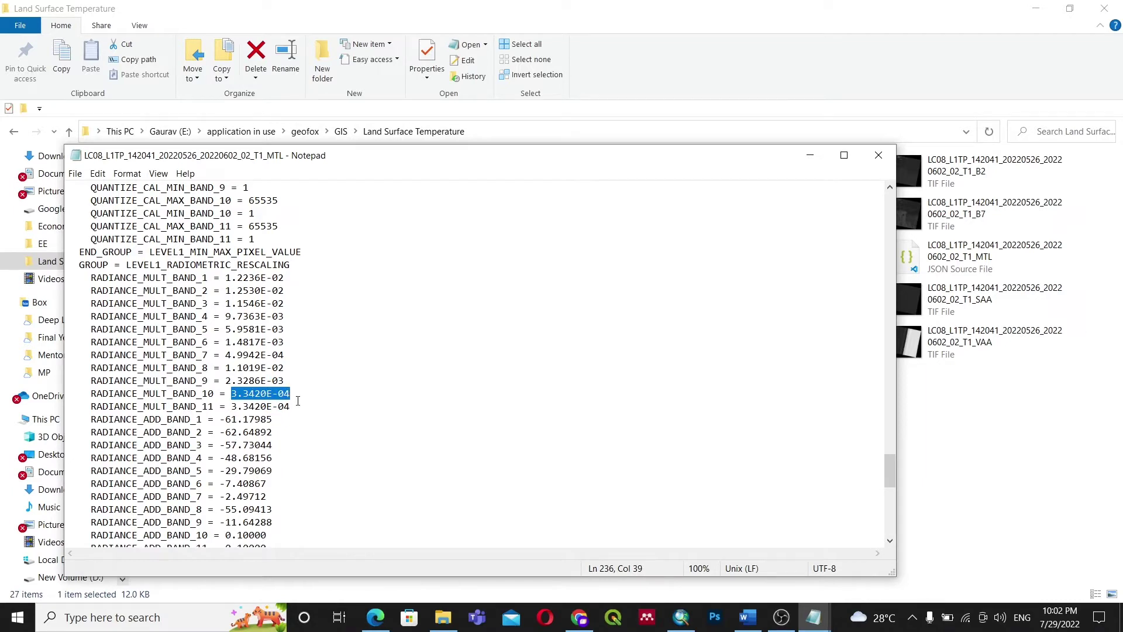
left_click(579, 617)
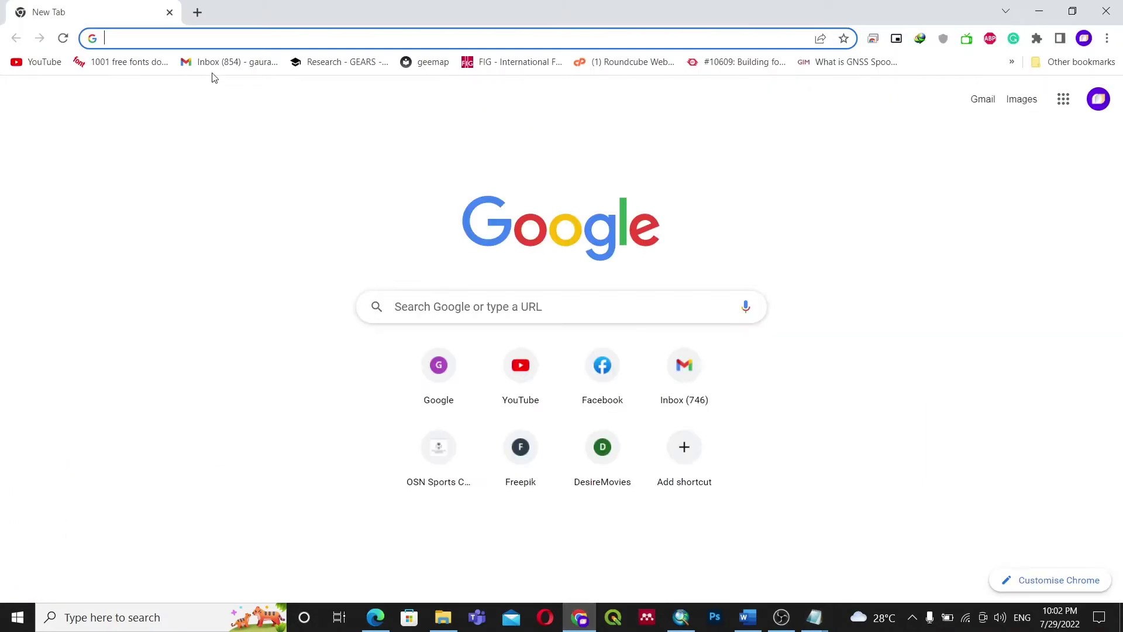
Search Google for an exponent to decimal converter and open Calculator Soup's Scientific Notation Converter
left_click(167, 40)
type("g")
key("Return")
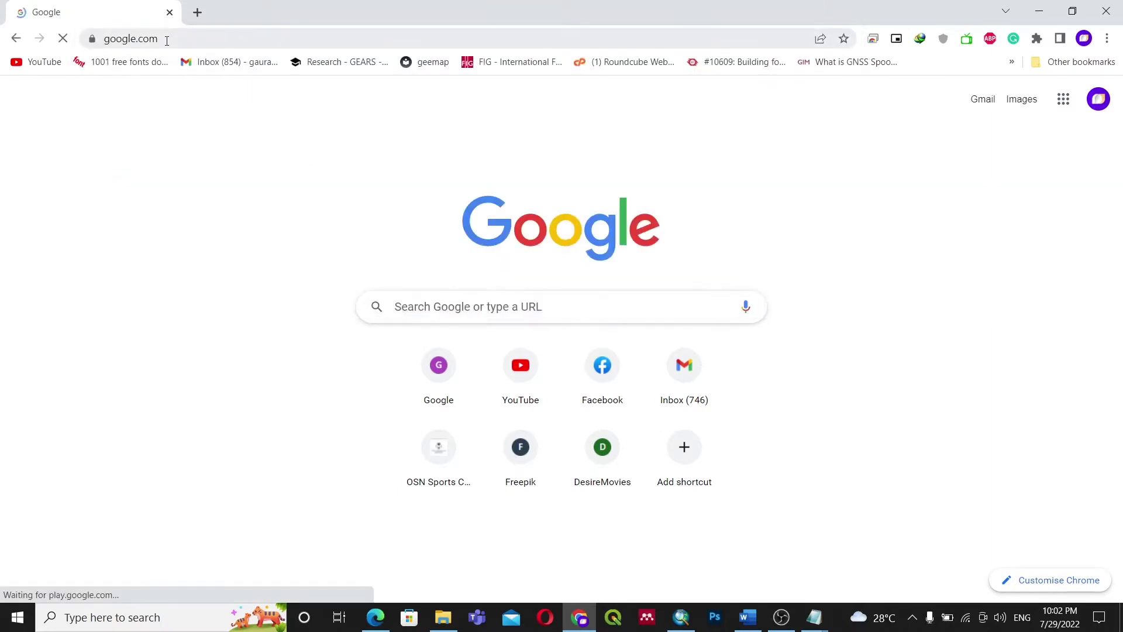
type("expo")
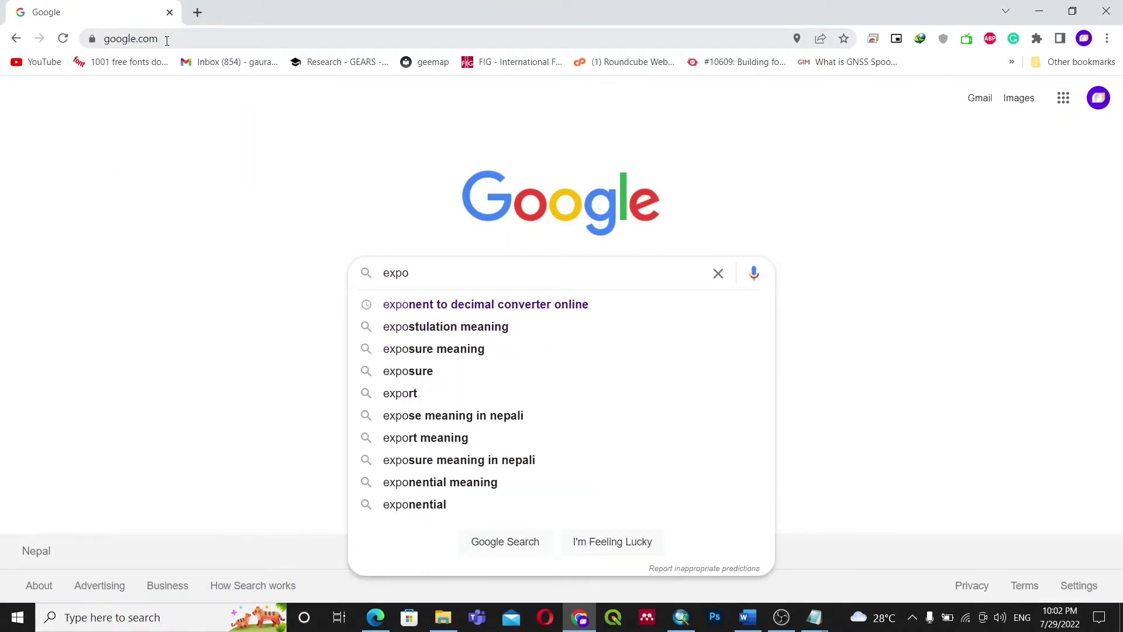
key("Down")
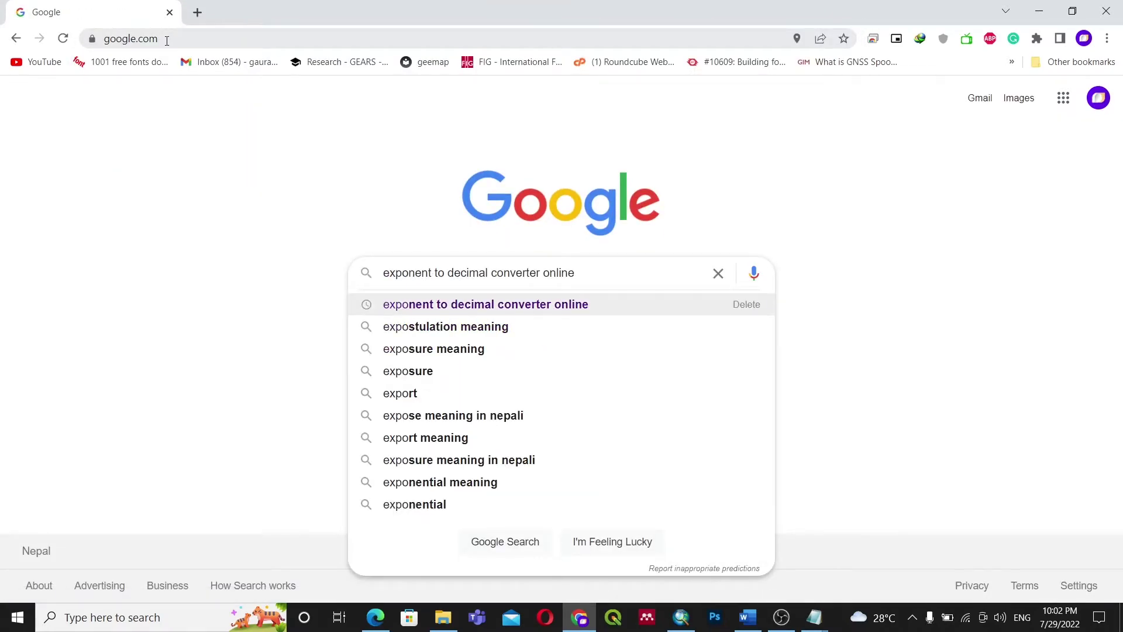
key("Return")
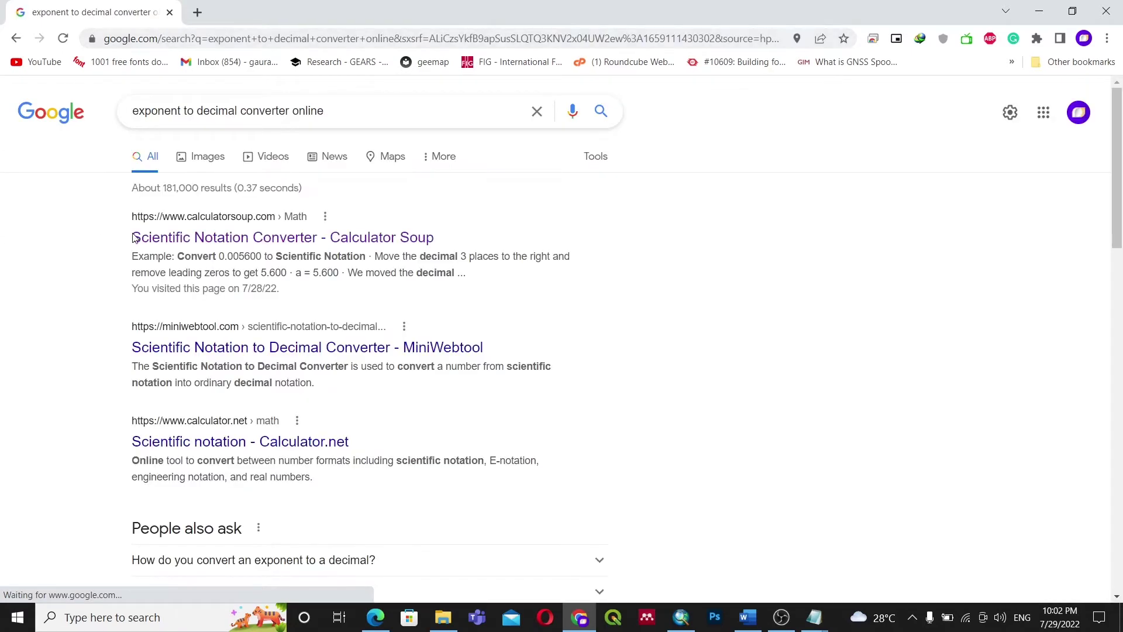
left_click(138, 240)
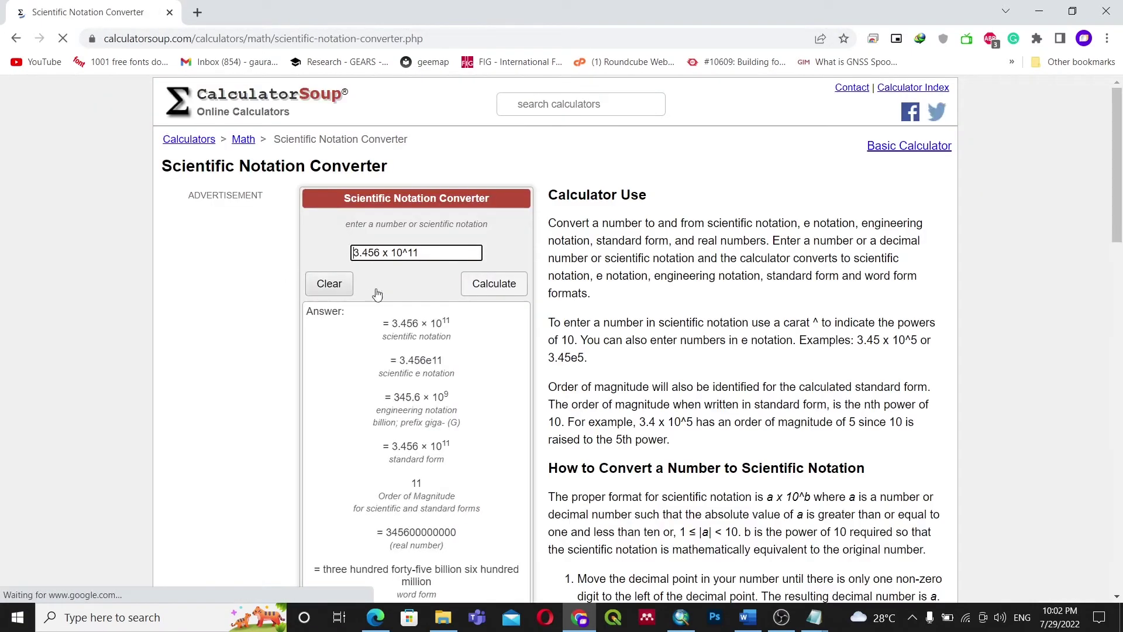
Convert the pasted 3.3420E-04 and select the decimal result 0.00033420
triple_click(425, 257)
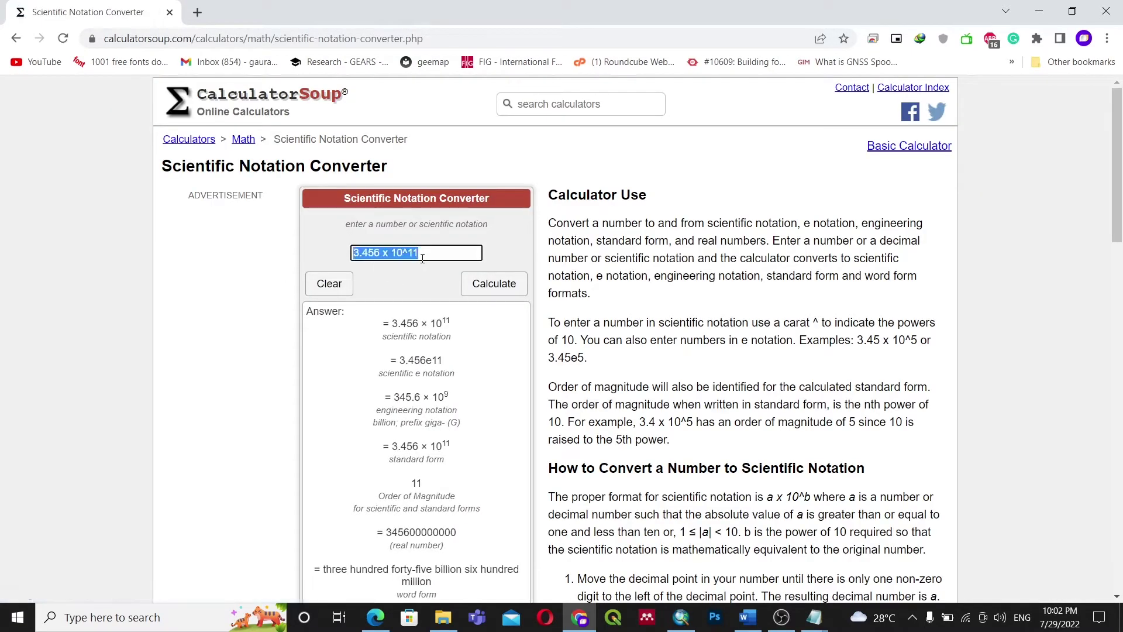
key("ctrl+v")
left_click(502, 284)
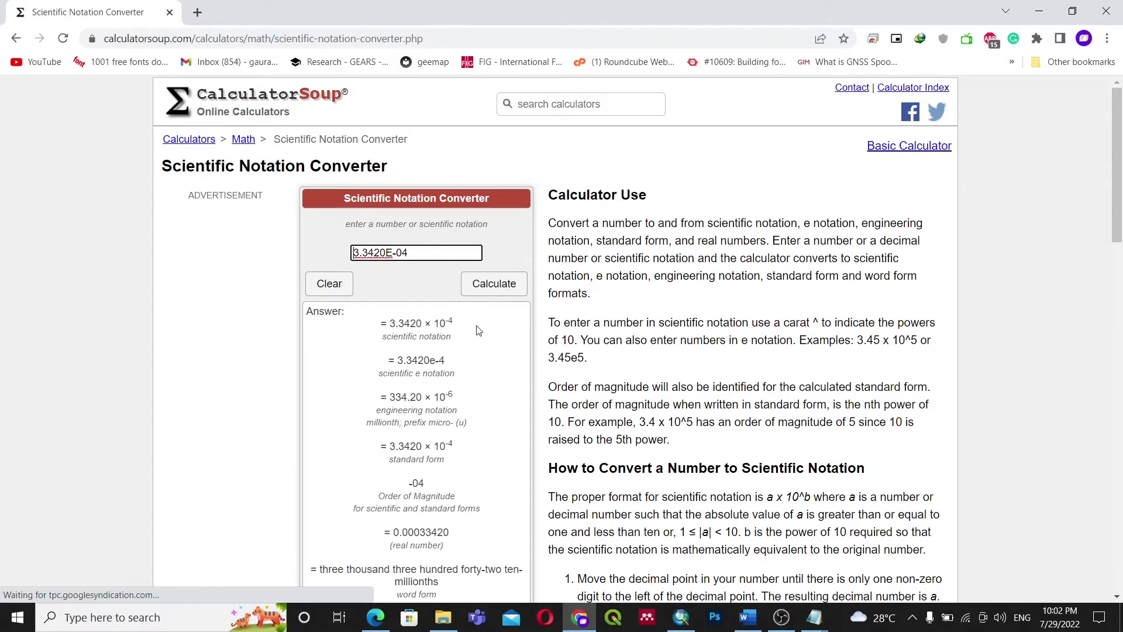
scroll(466, 391, "down", 1)
scroll(465, 391, "down", 1)
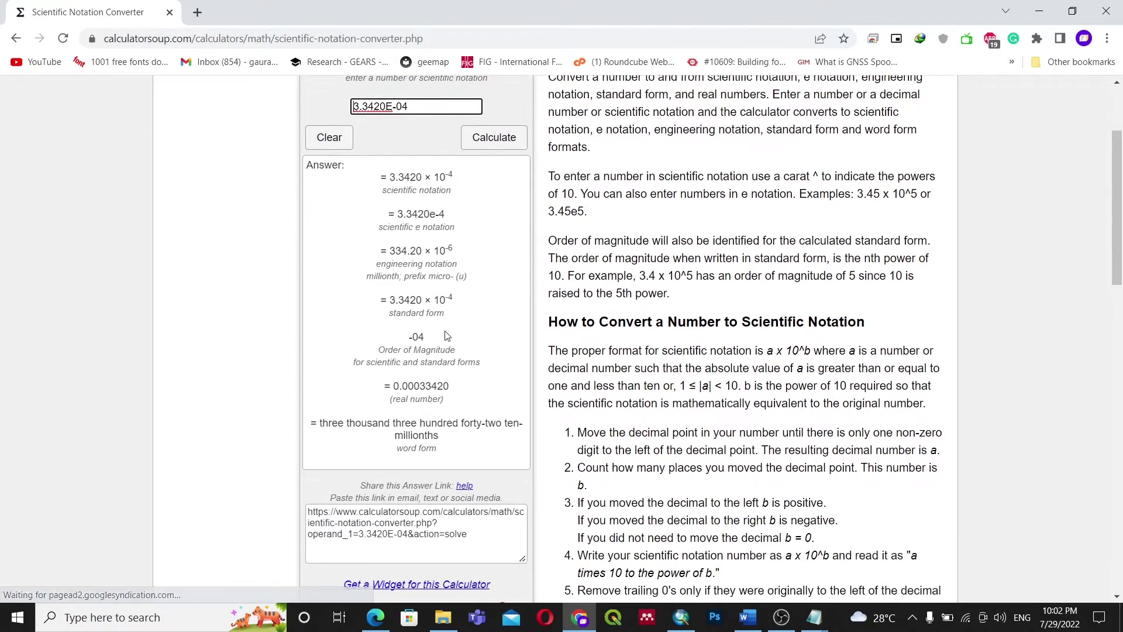
left_click_drag(392, 386, 446, 385)
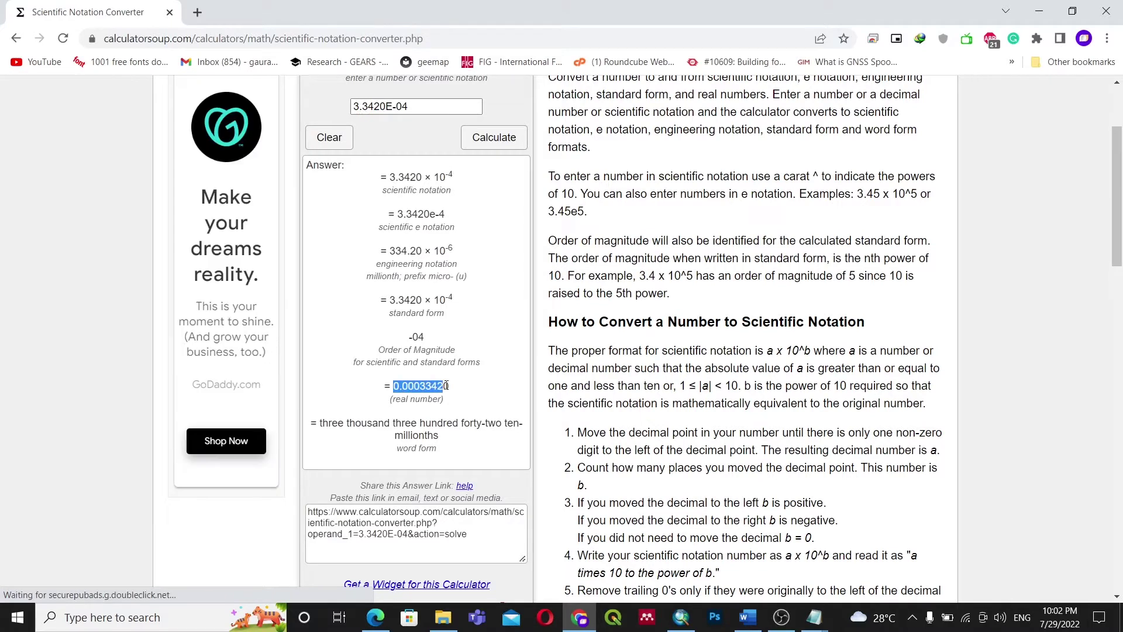
left_click(452, 389)
left_click_drag(430, 389, 397, 389)
Review the LST formulas and the ML value 0.00033420 in Word's Data To Be Used table
left_click(748, 617)
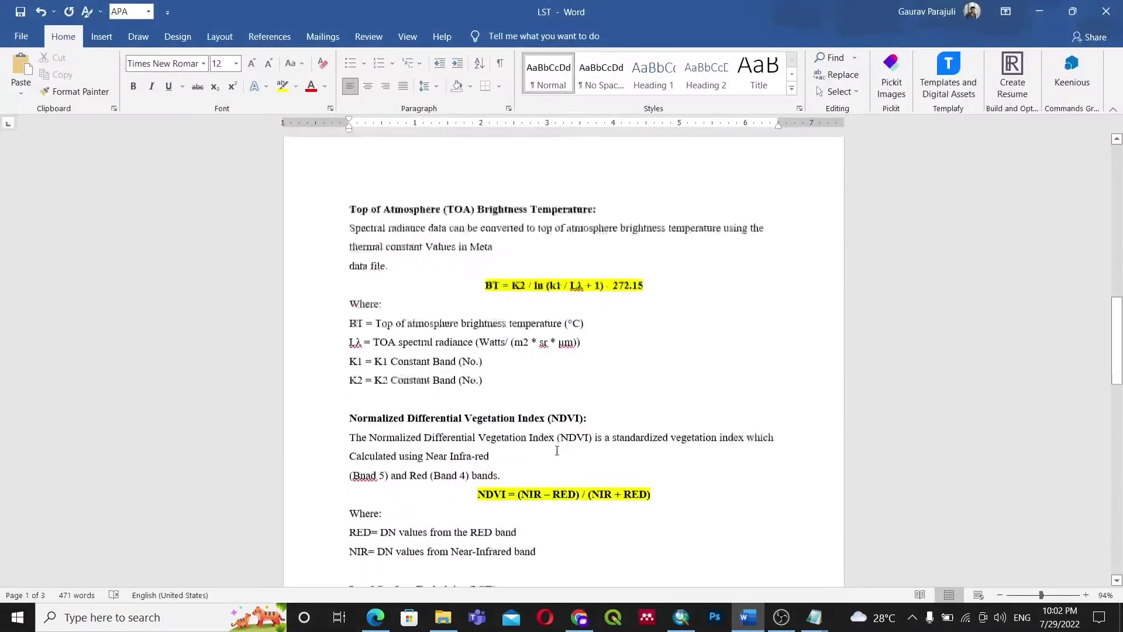
scroll(557, 451, "down", 20)
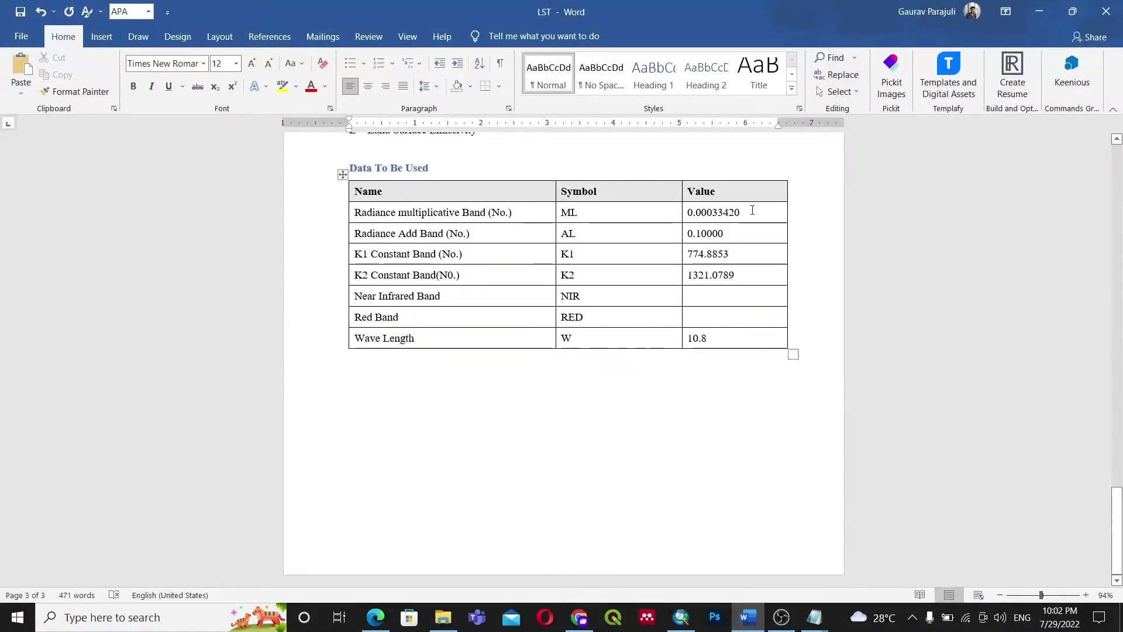
left_click(752, 210)
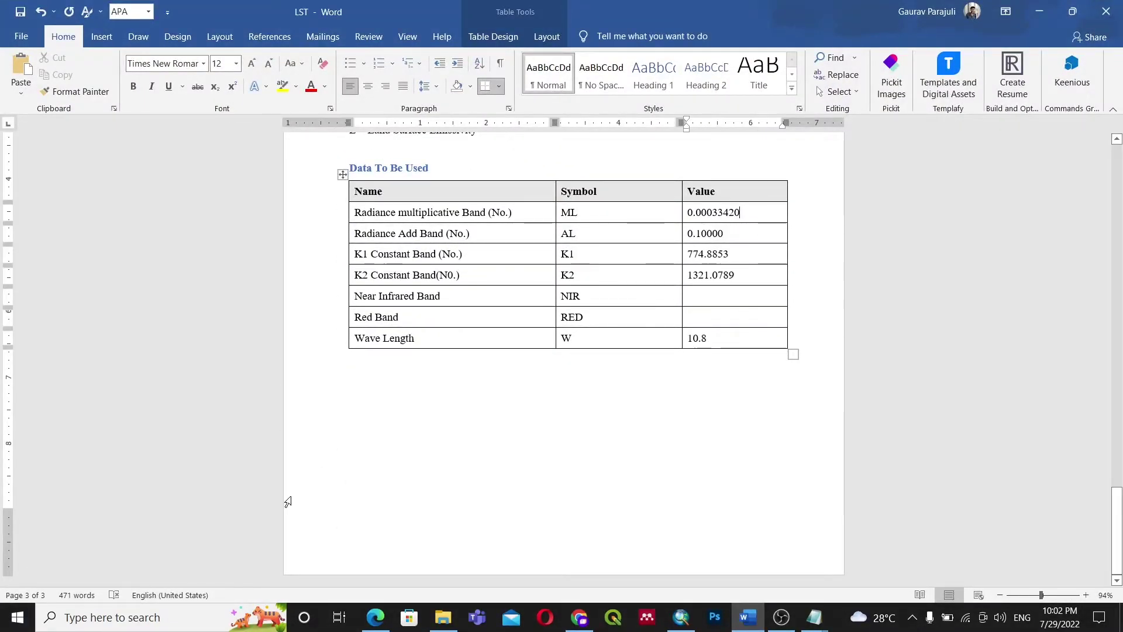
scroll(441, 394, "up", 5)
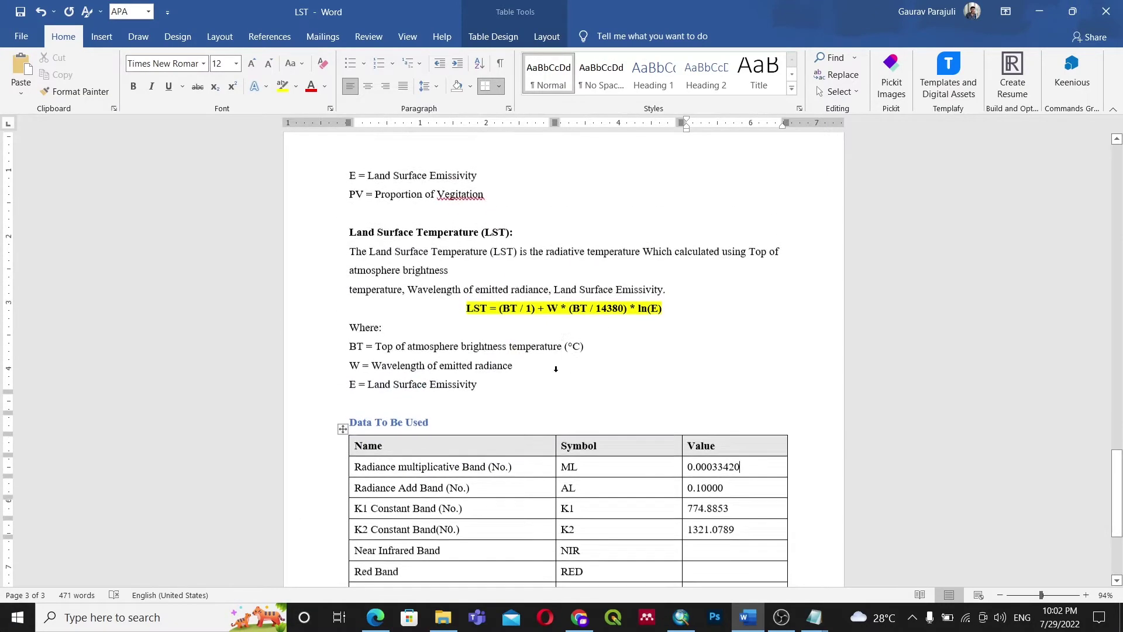
scroll(555, 369, "down", 4)
scroll(556, 366, "up", 15)
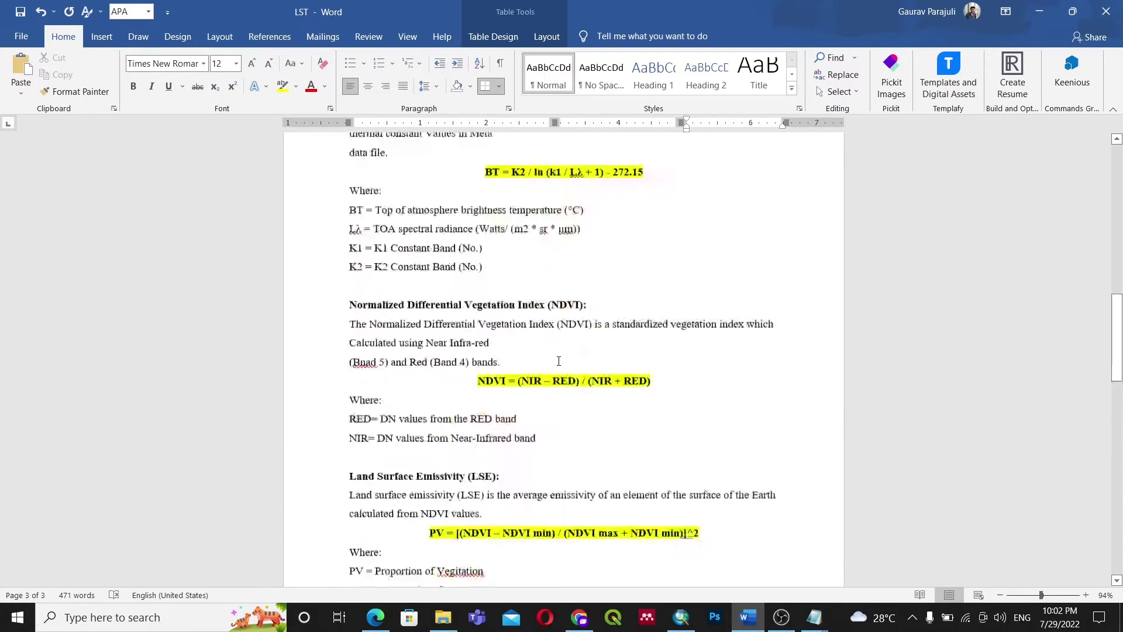
scroll(558, 361, "up", 15)
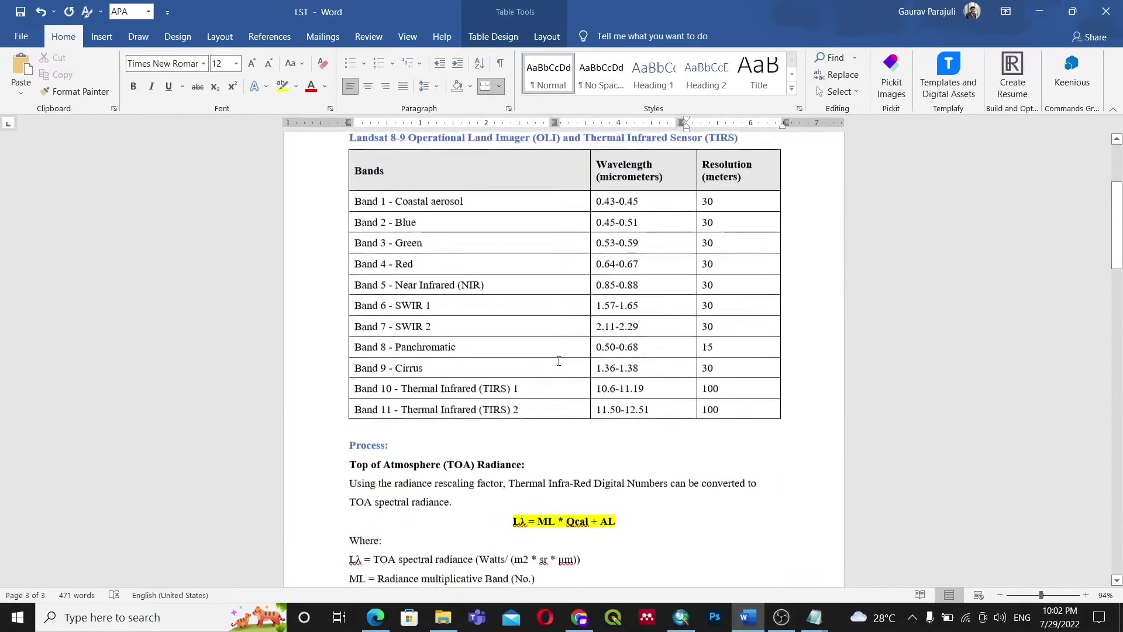
scroll(558, 361, "down", 3)
left_click(579, 617)
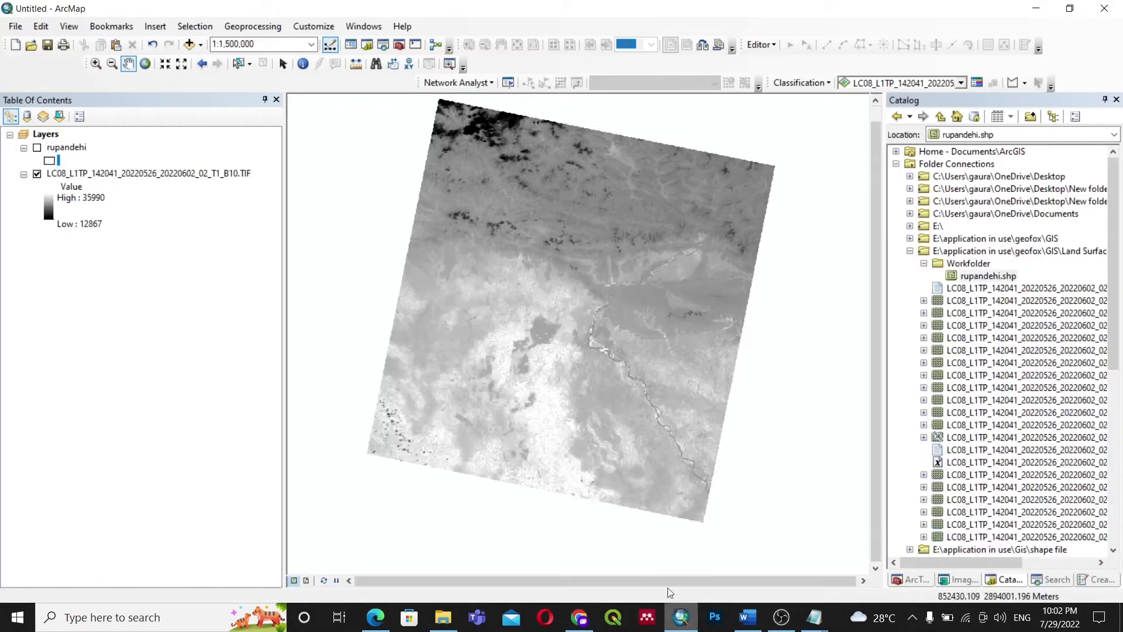
Launch Raster Calculator from ArcToolbox under Spatial Analyst Tools > Map Algebra
left_click(681, 617)
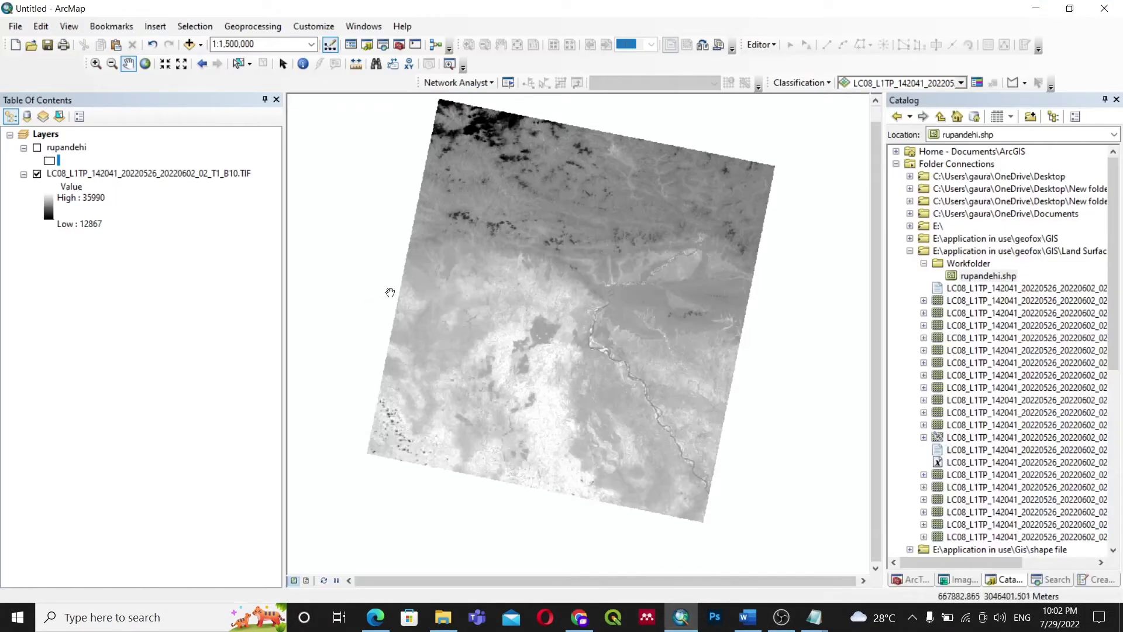
left_click(912, 579)
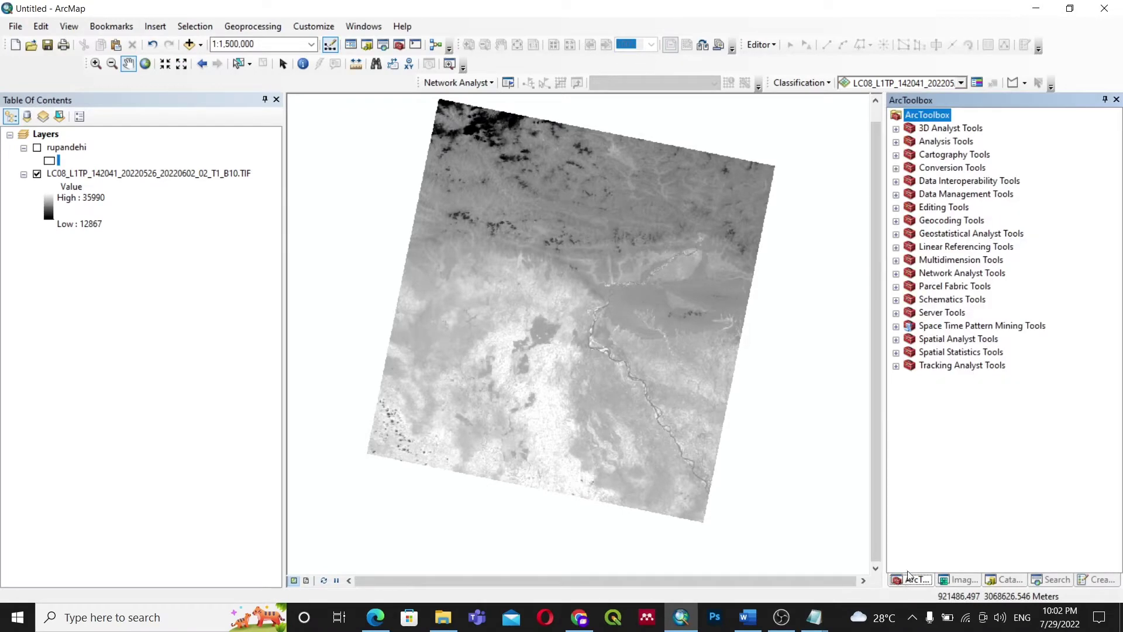
left_click(895, 339)
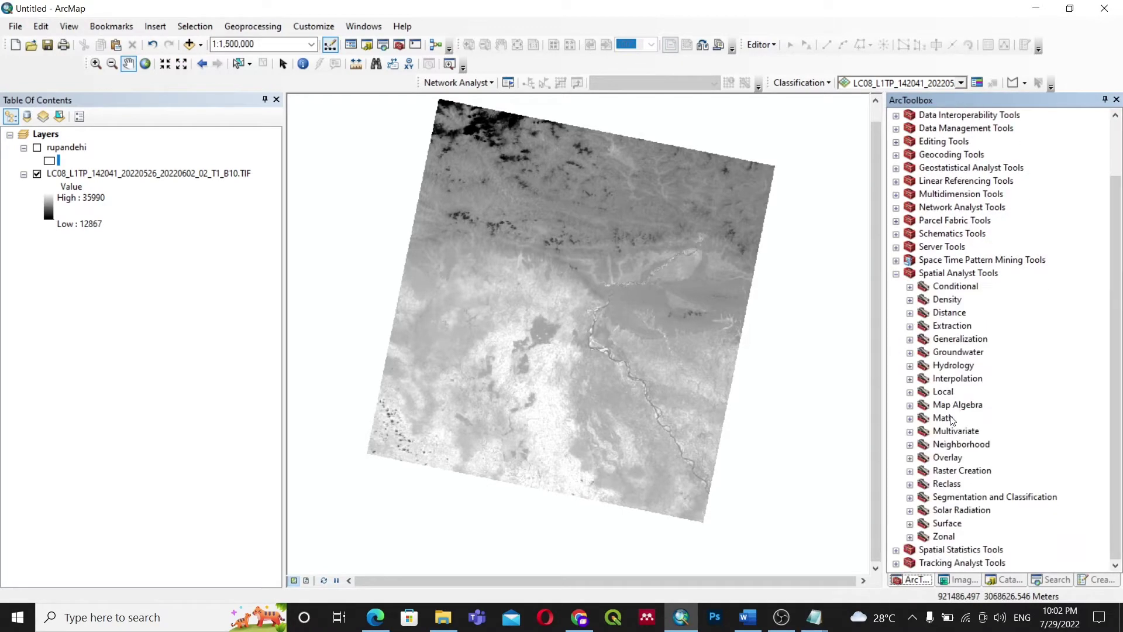
left_click(910, 406)
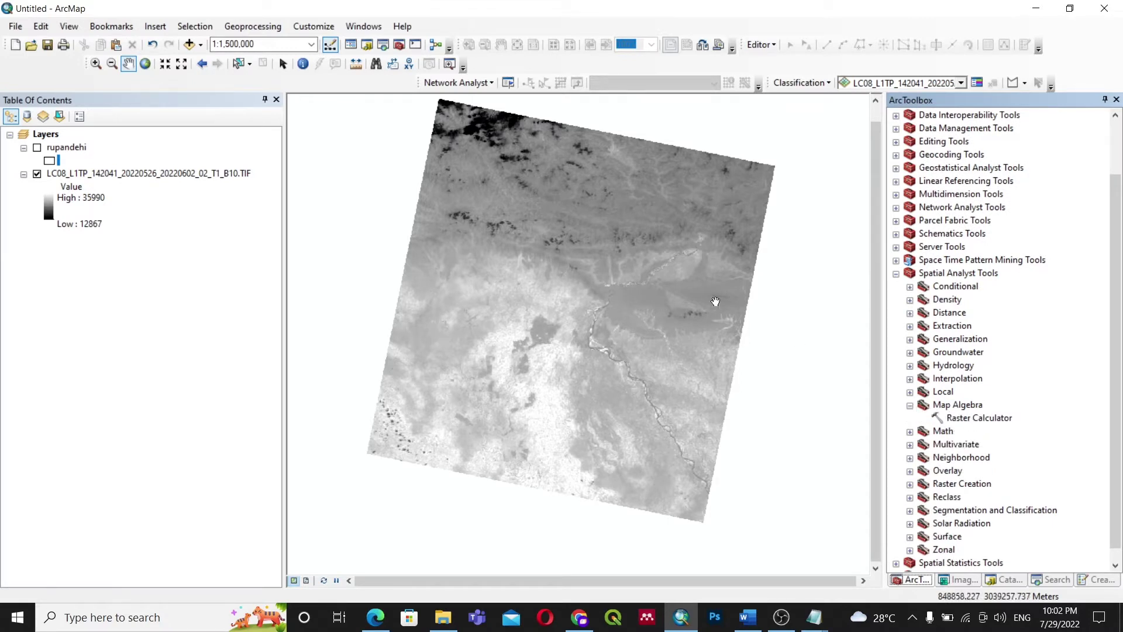
left_click_drag(664, 238, 652, 269)
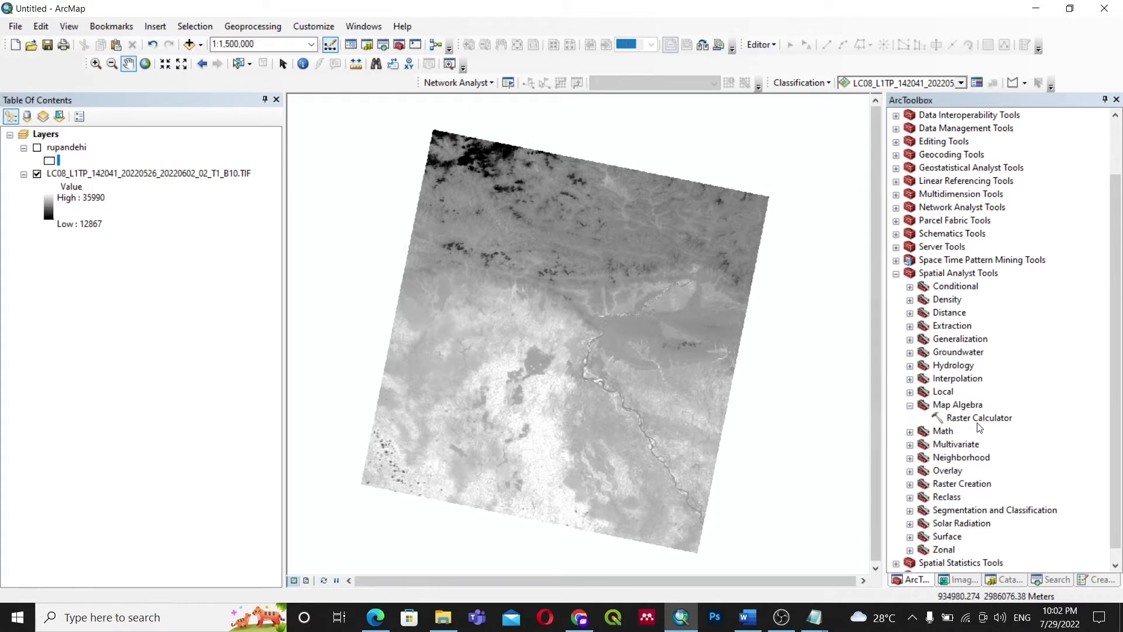
double_click(984, 419)
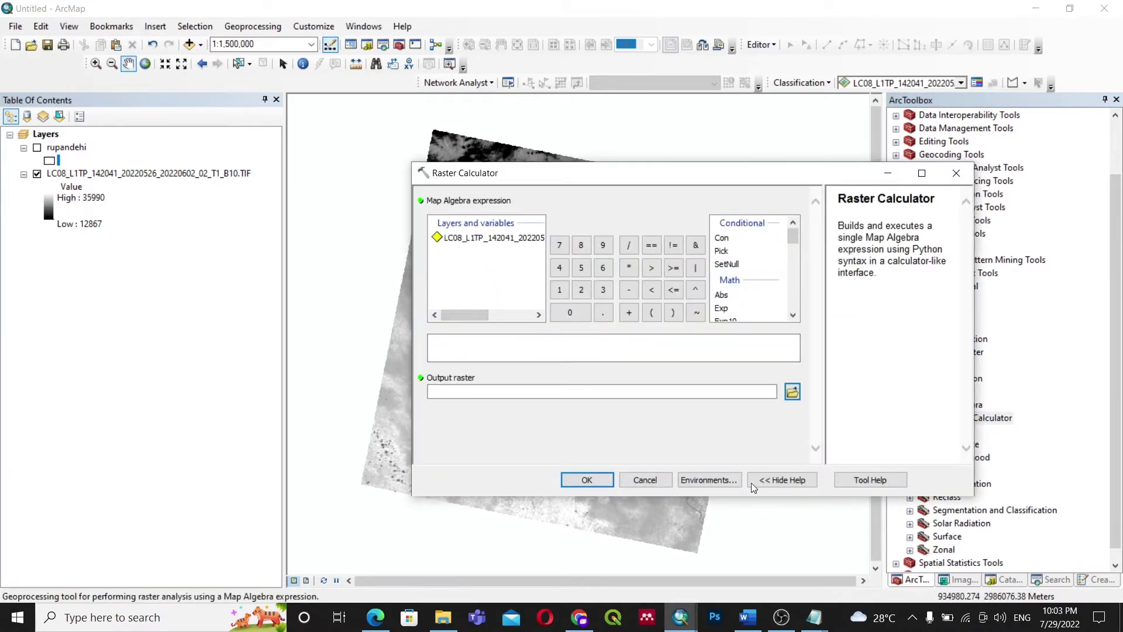
Cancel Raster Calculator, rename the LC08 B10 layer to Band-10, and reopen Raster Calculator
left_click(645, 479)
left_click(82, 173)
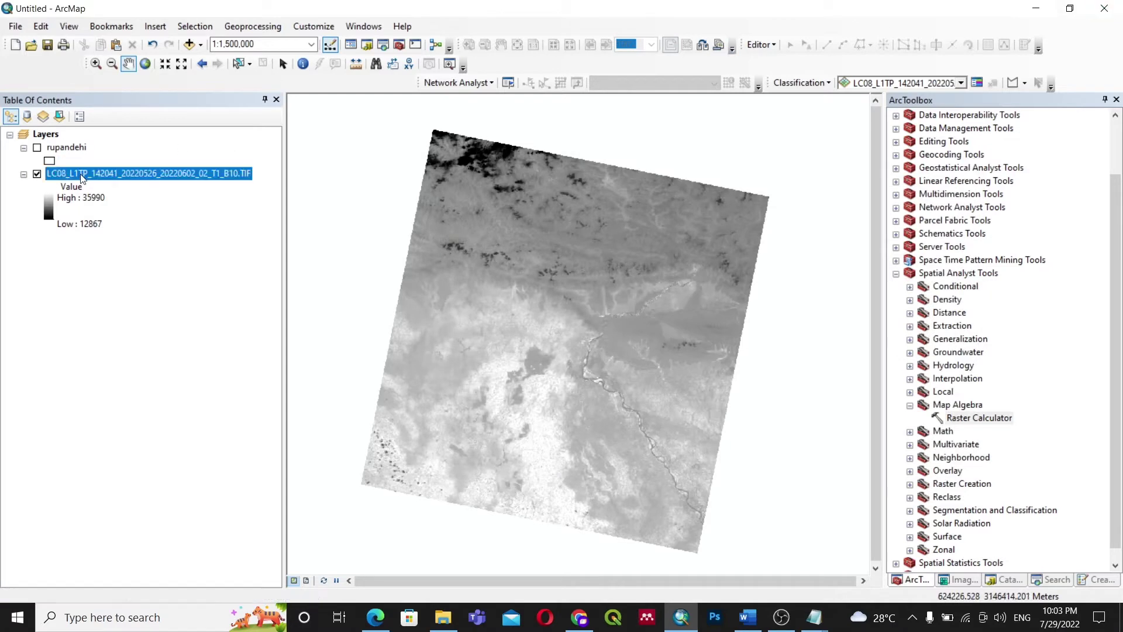
left_click(89, 175)
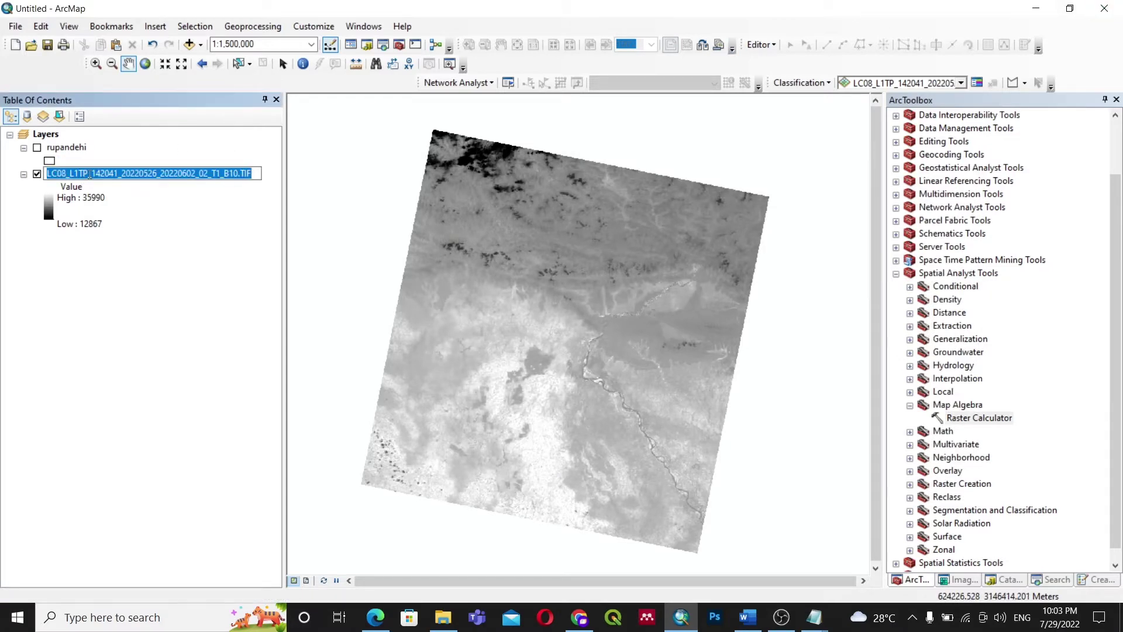
type("band-10")
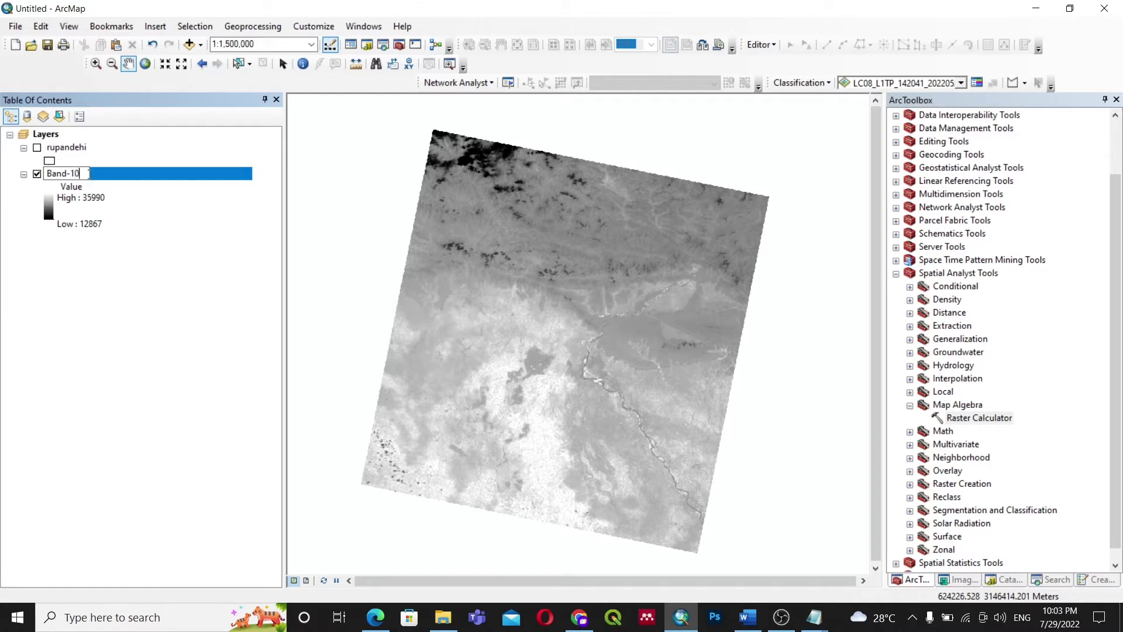
key("Return")
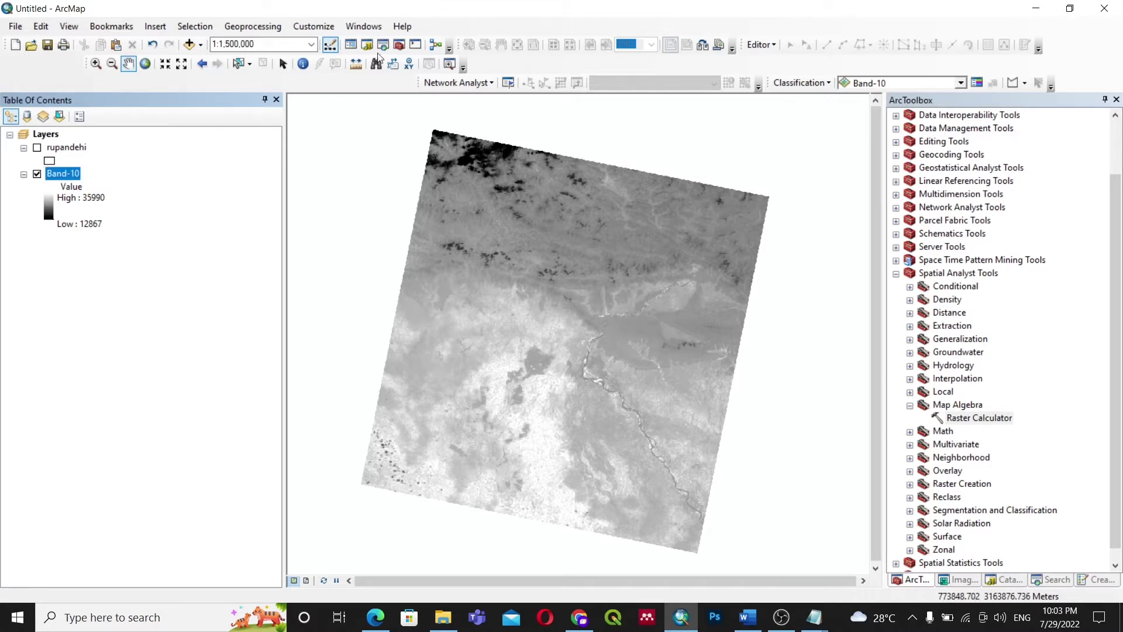
double_click(978, 417)
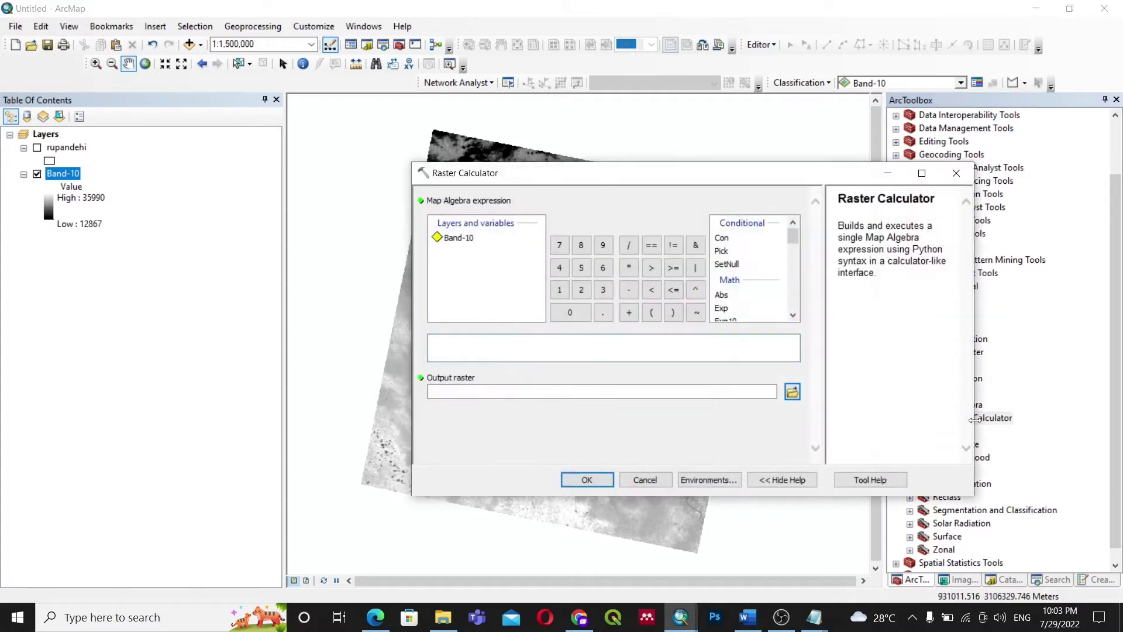
Select the ML value 0.00033420 in the Word LST table for copying
left_click(431, 345)
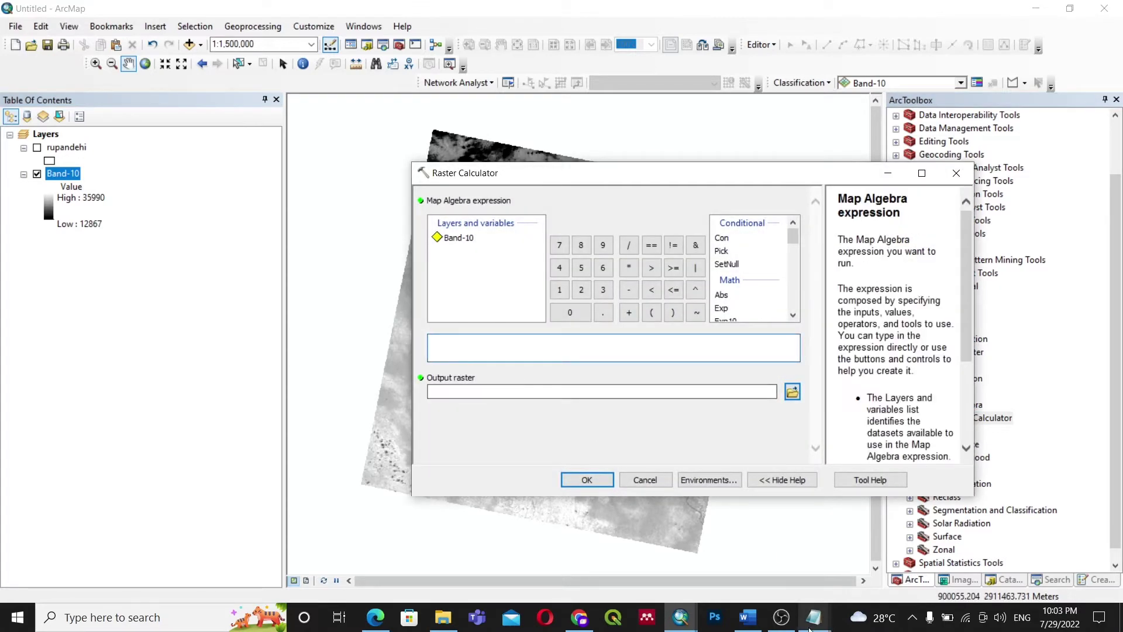
left_click(752, 617)
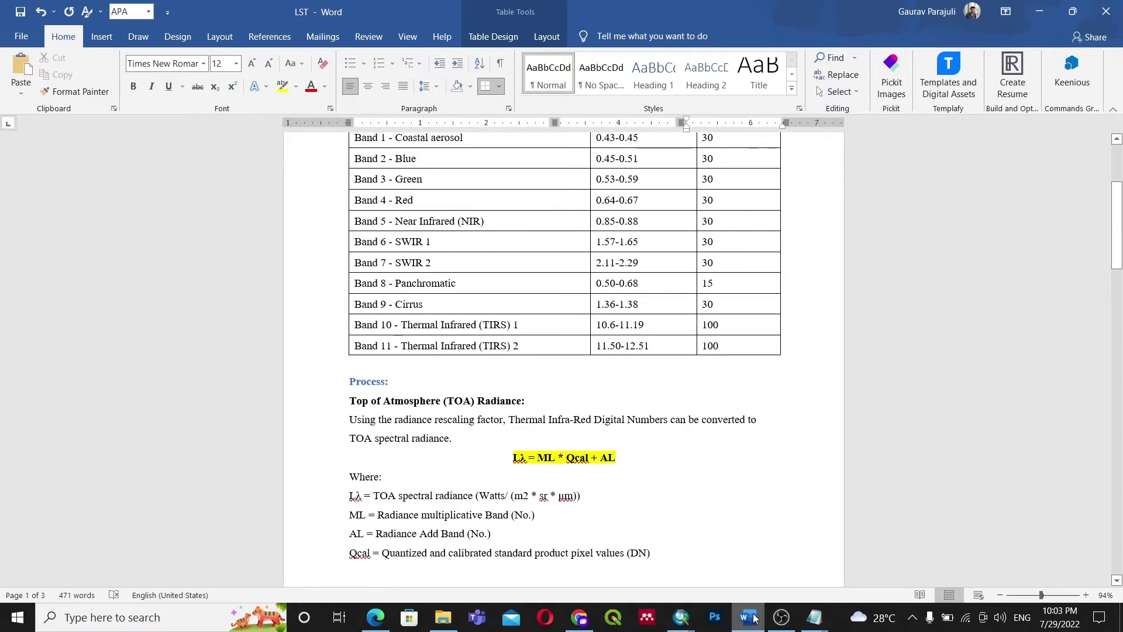
scroll(476, 513, "down", 8)
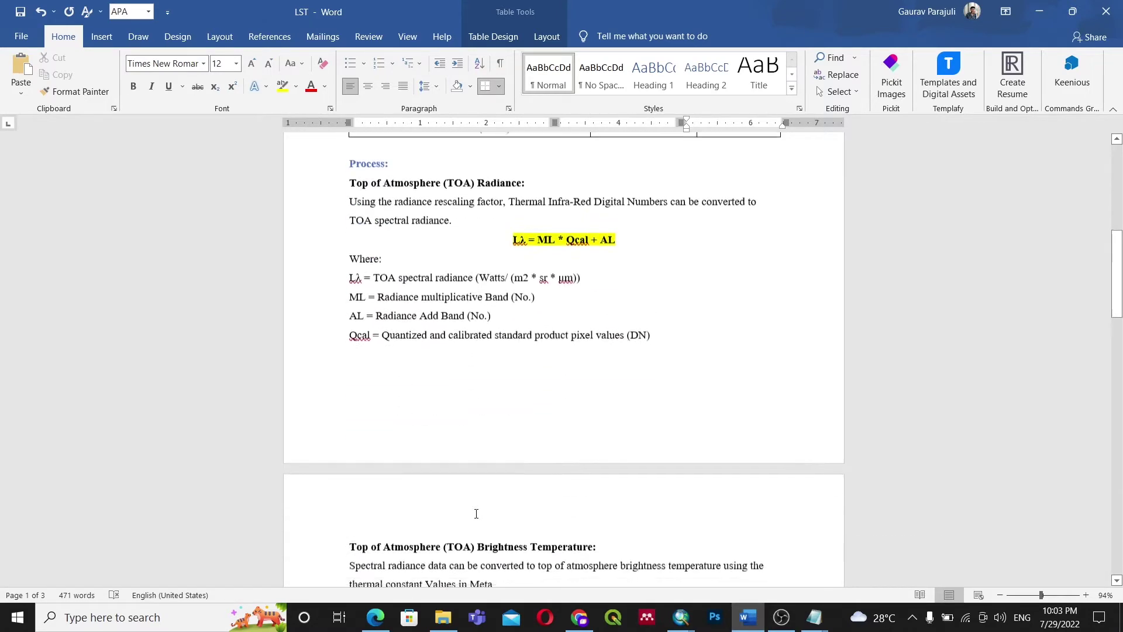
scroll(1033, 600, "down", 3)
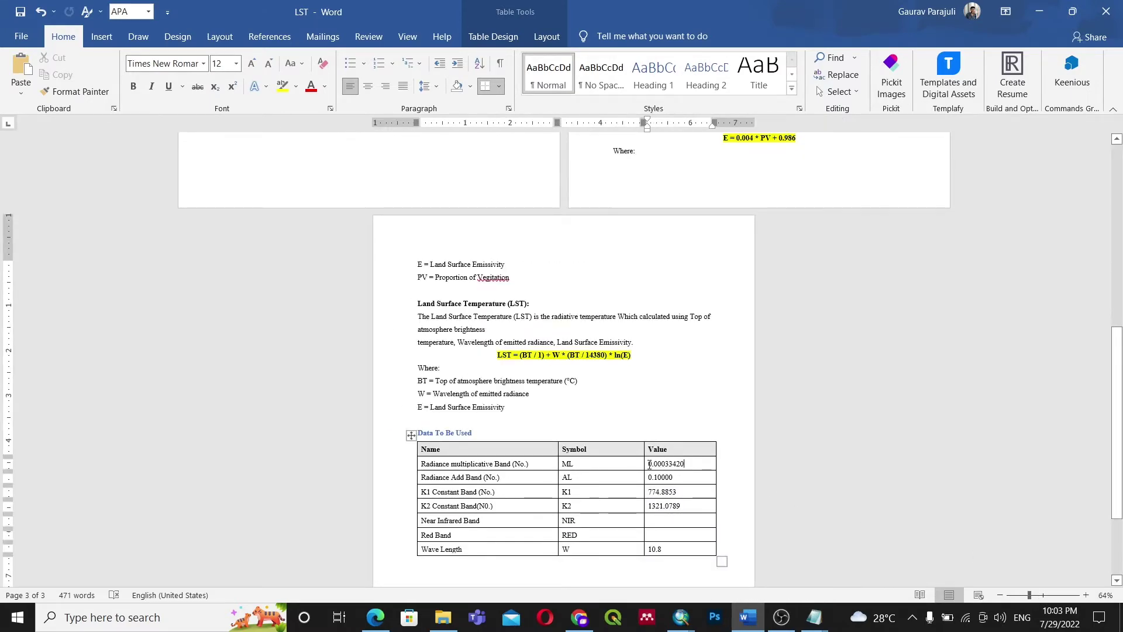
left_click_drag(649, 464, 683, 462)
key("ctrl+c")
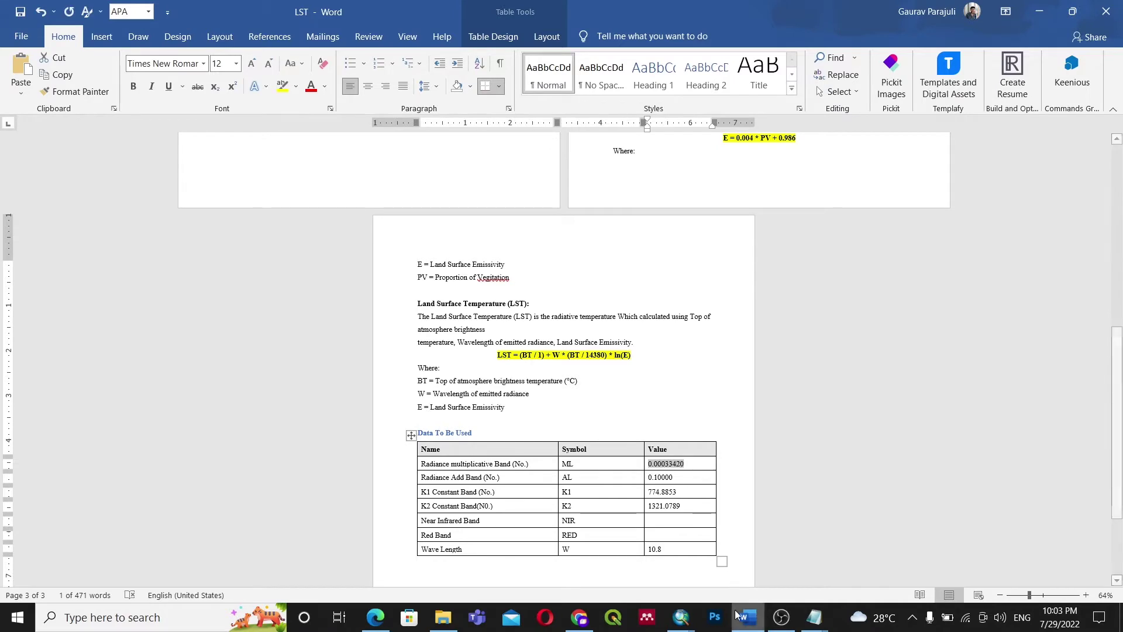
Paste 0.00033420 into the Raster Calculator expression followed by a multiplication sign
left_click(681, 617)
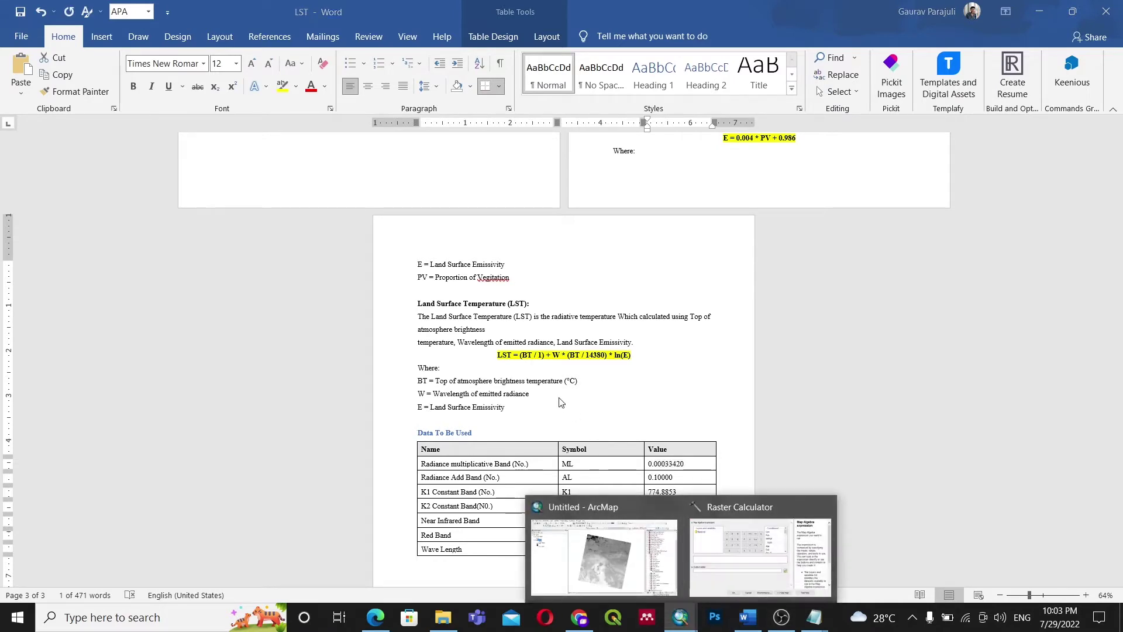
left_click(731, 541)
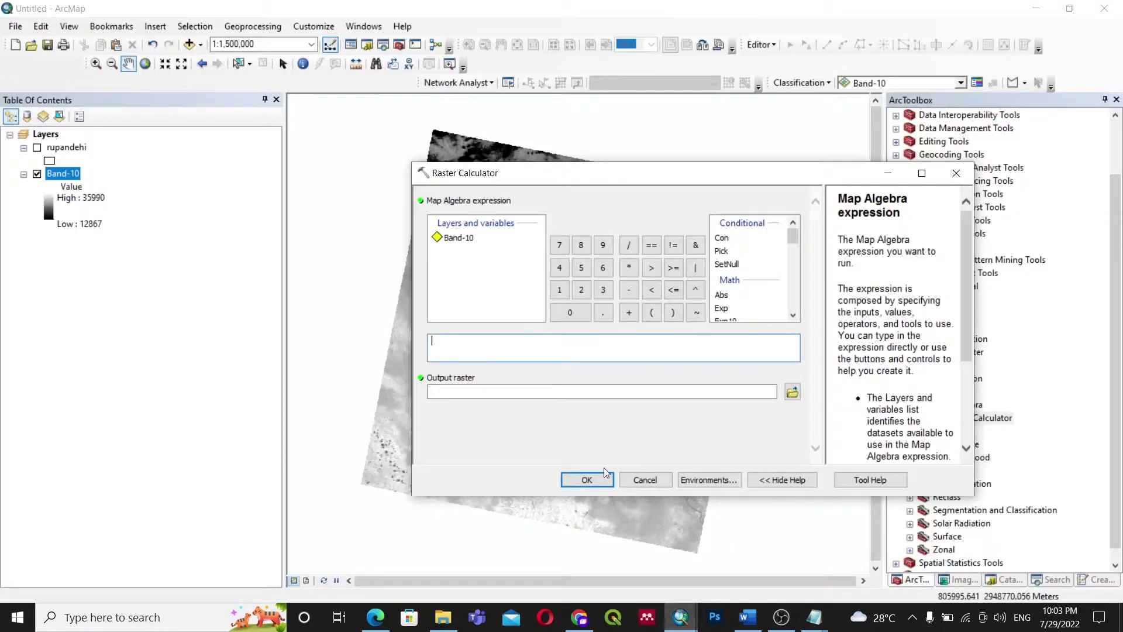
left_click(436, 345)
key("ctrl+v")
left_click(628, 268)
left_click(753, 621)
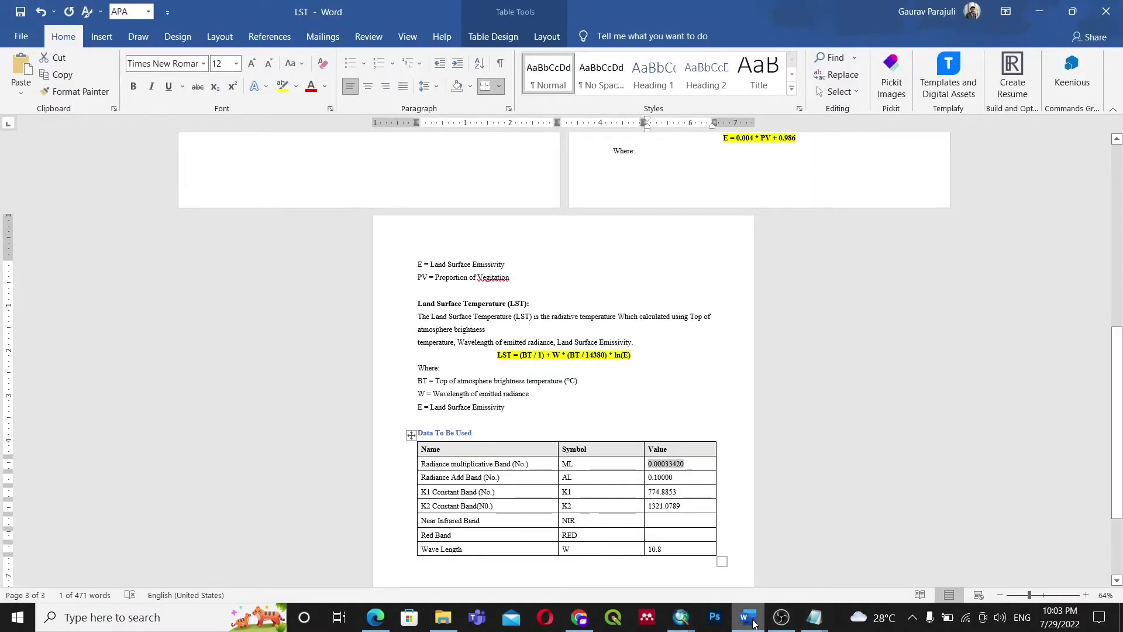
scroll(523, 401, "up", 5)
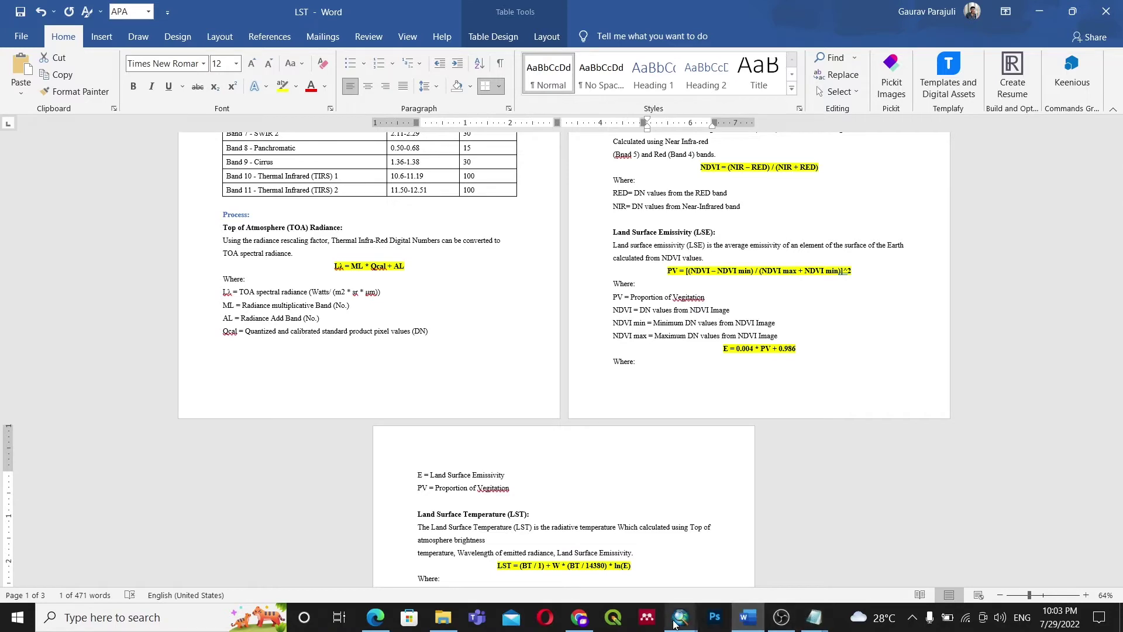
mouse_move(680, 617)
left_click(655, 580)
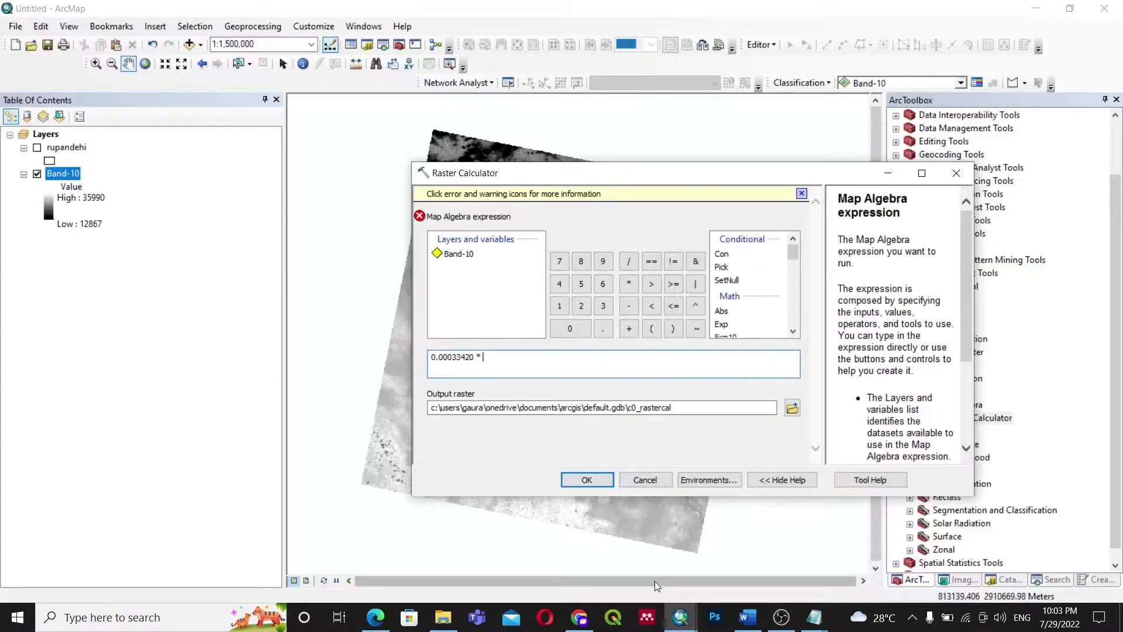
Add "Band-10" to the expression and close the extra Notepad windows
double_click(458, 255)
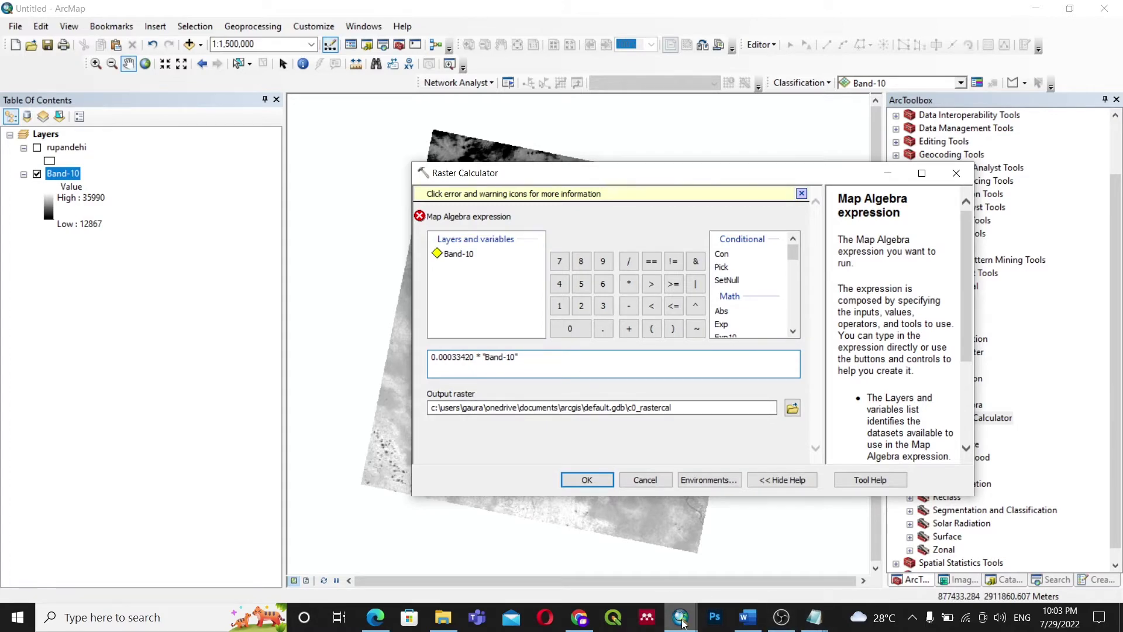
mouse_move(683, 624)
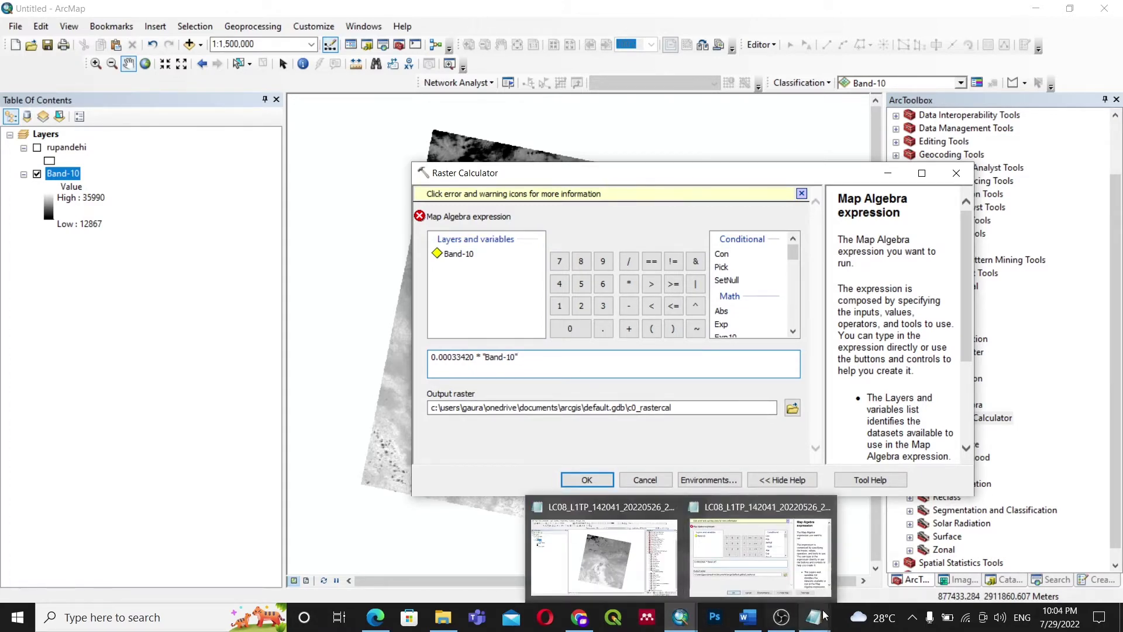
left_click(752, 618)
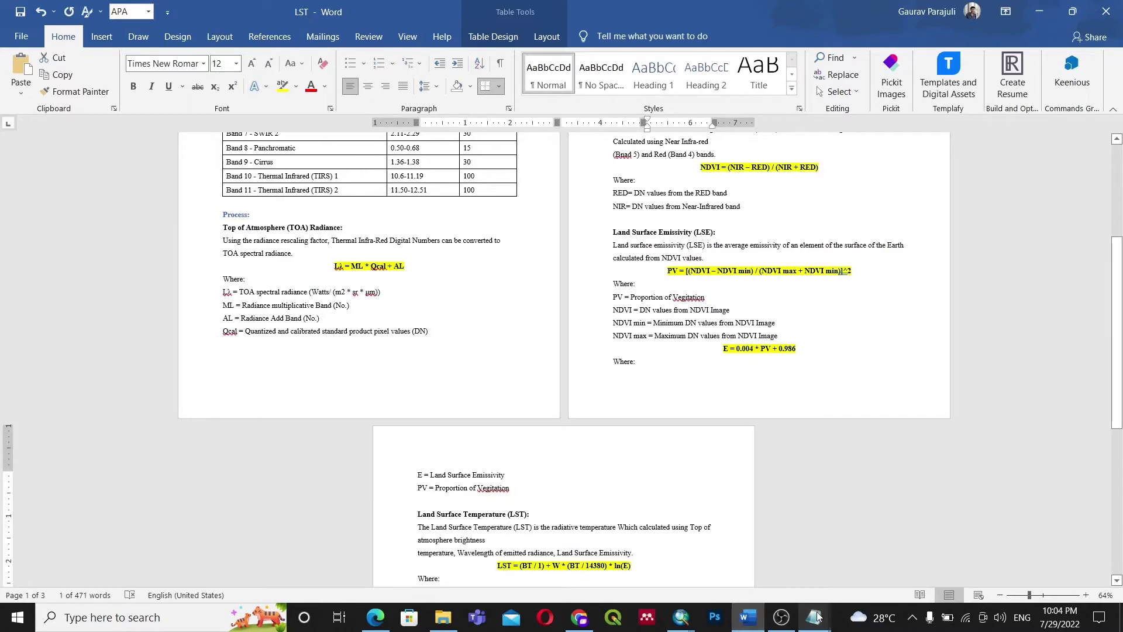
mouse_move(814, 617)
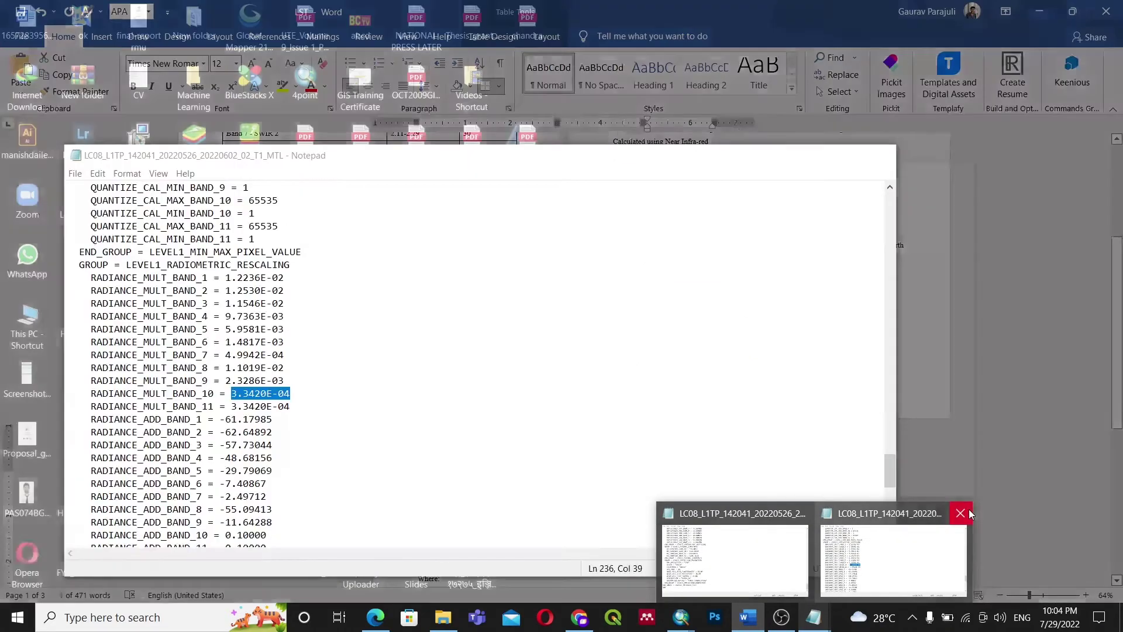
left_click(961, 513)
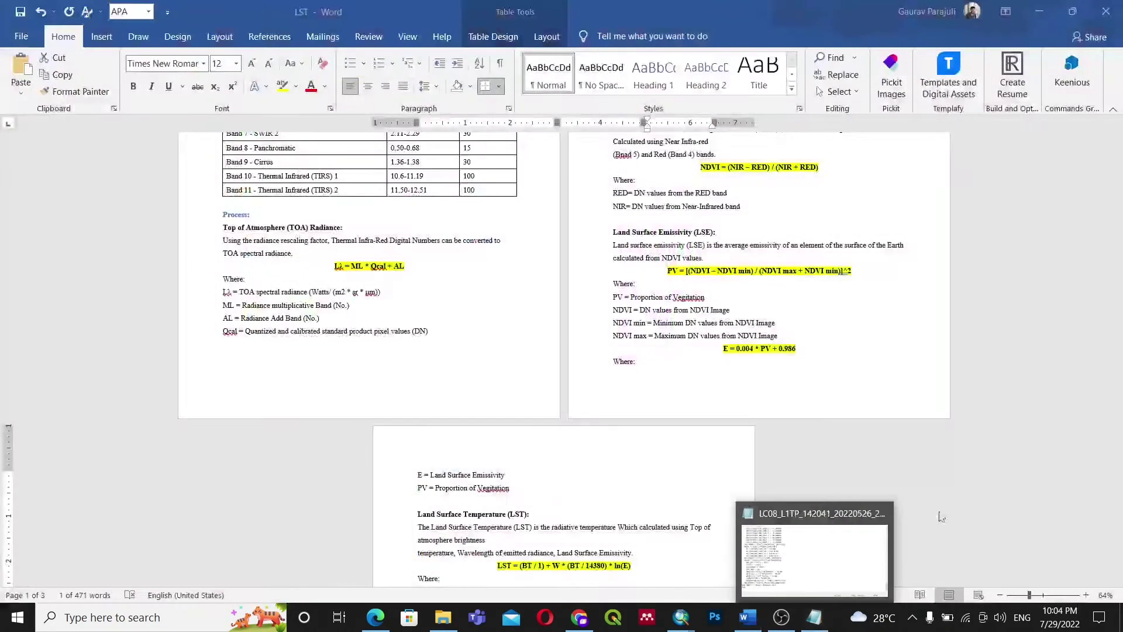
left_click(880, 513)
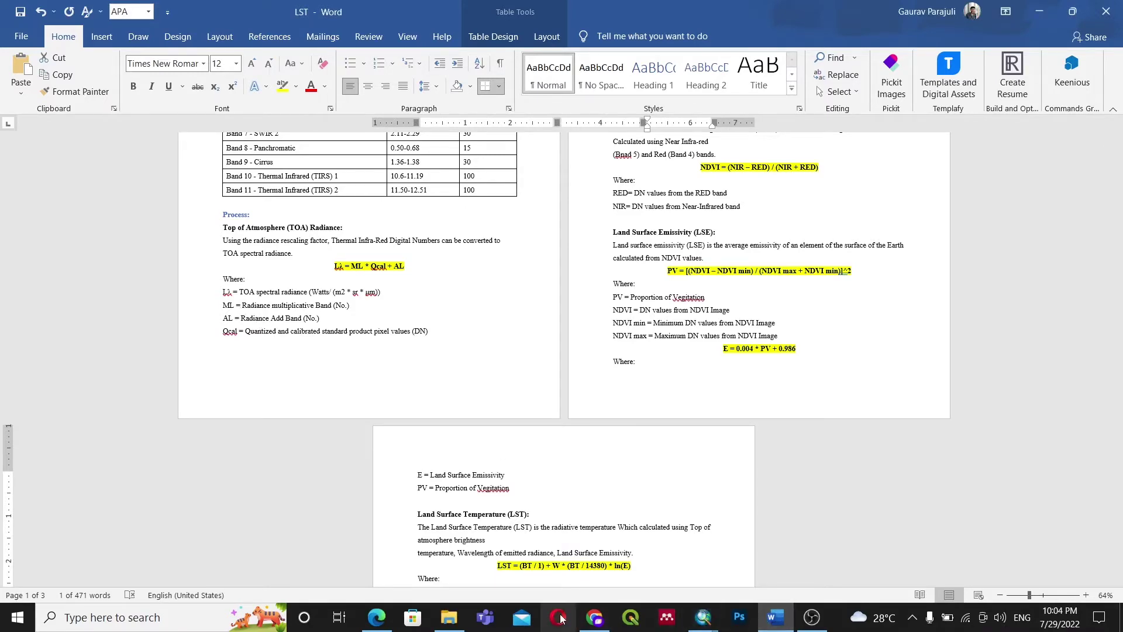
Copy the Radiance Add Band value 0.10000 from Word for the Raster Calculator expression
scroll(493, 403, "down", 10)
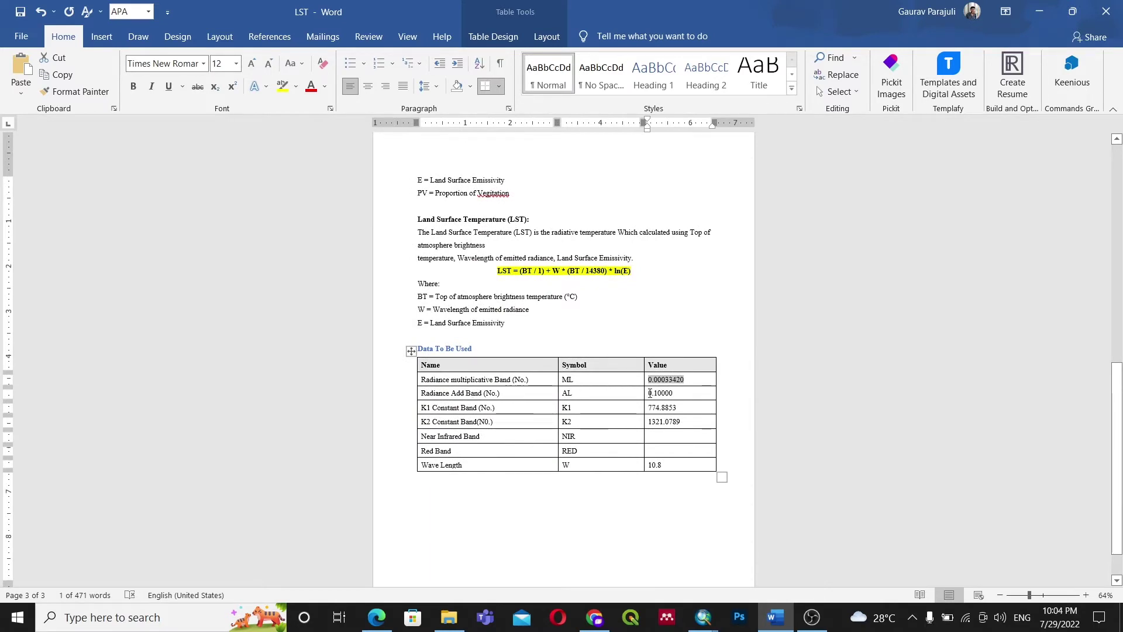
left_click_drag(647, 393, 673, 394)
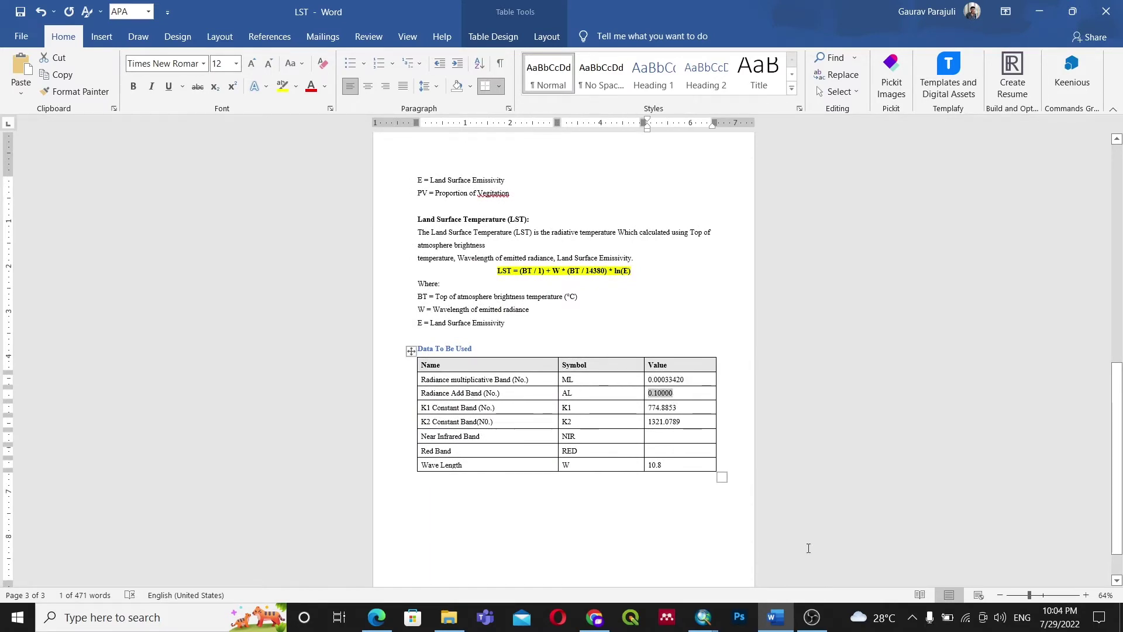
left_click(703, 615)
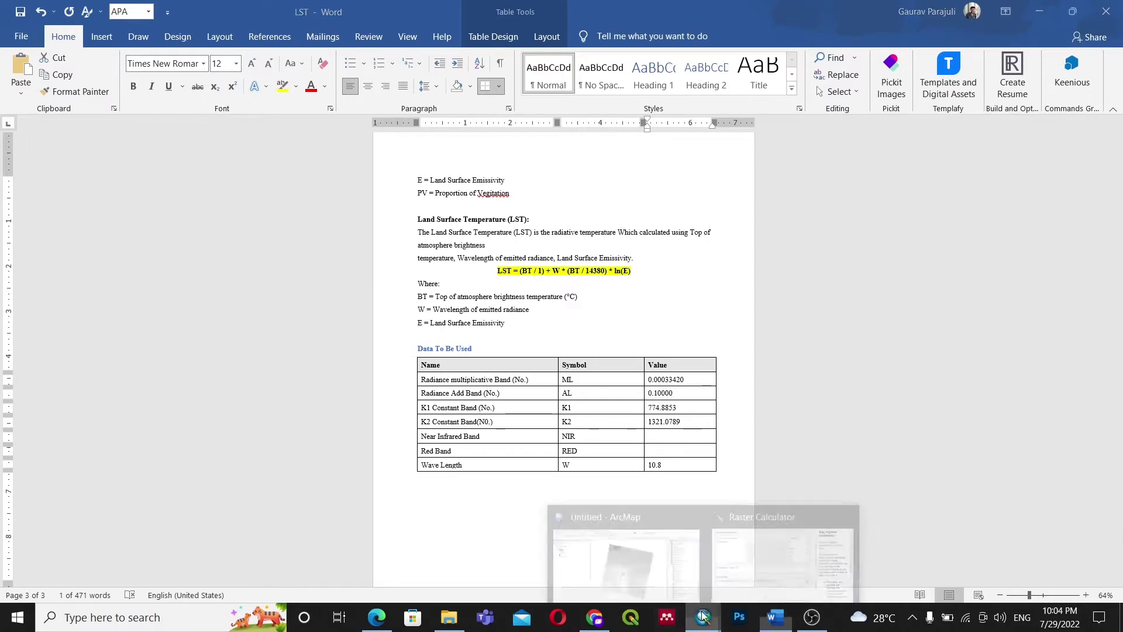
left_click(759, 540)
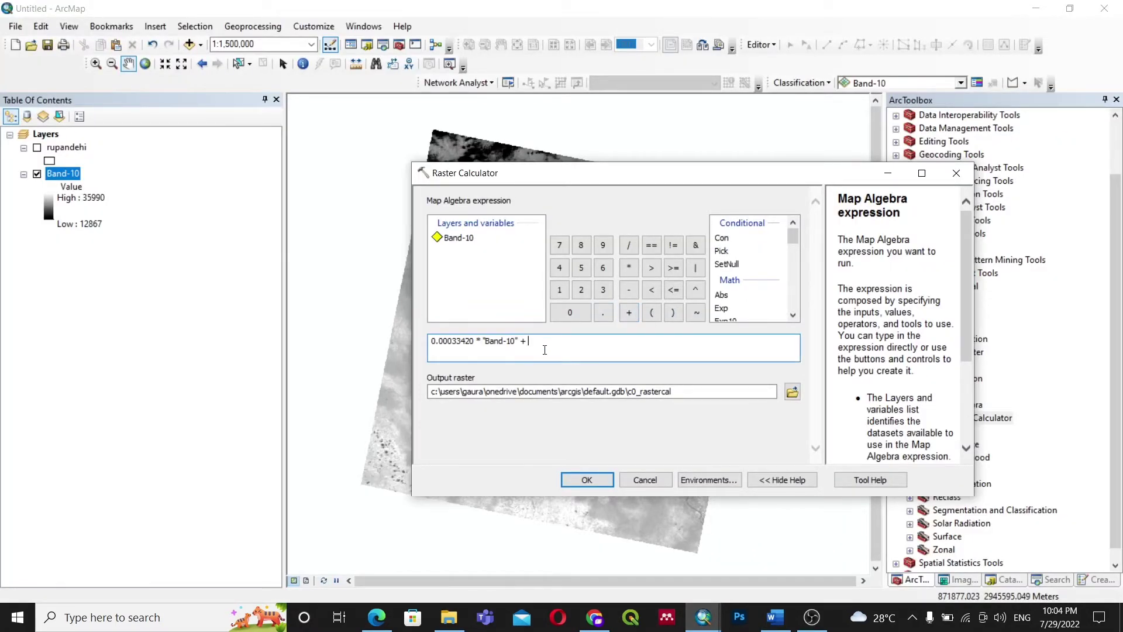
Save the output as rad.tif in Workfolder and run the radiance calculation
left_click(791, 391)
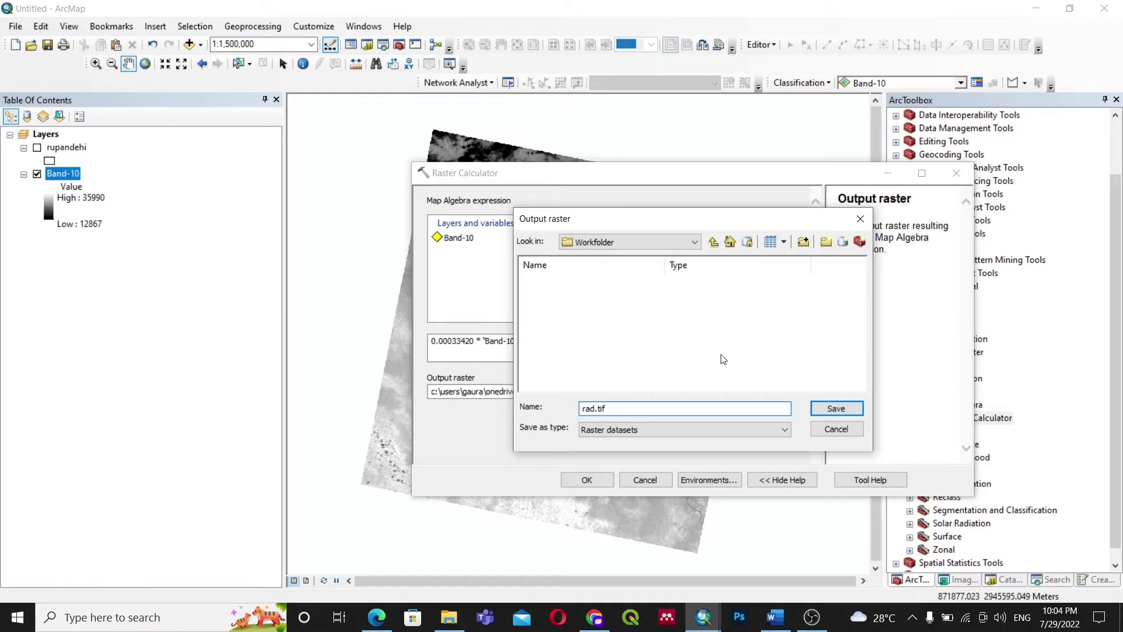
left_click(831, 407)
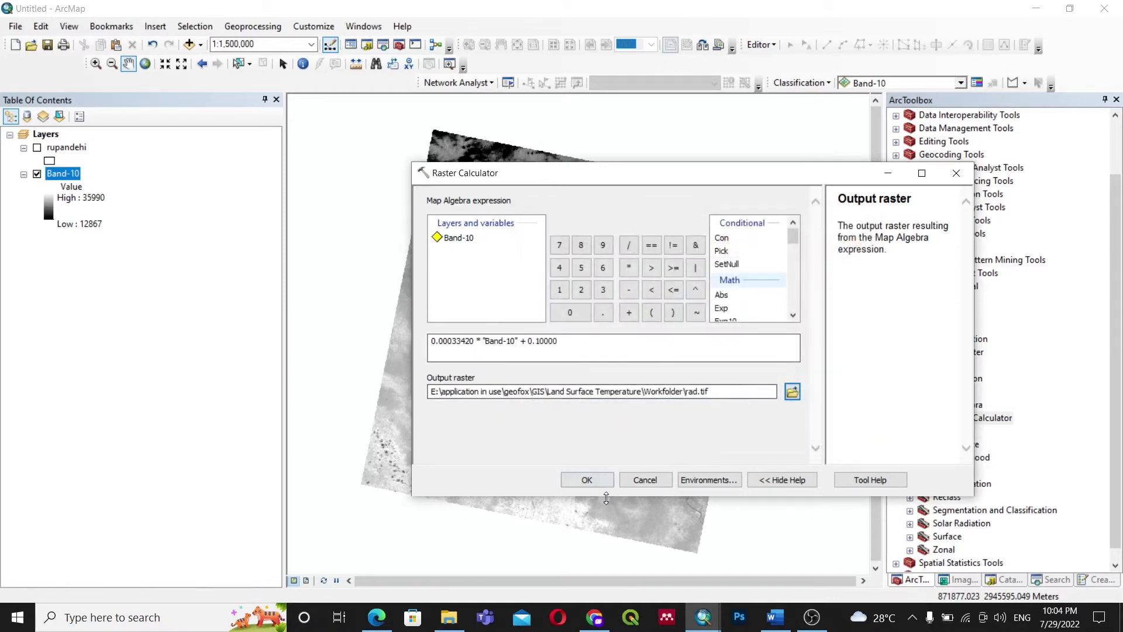
left_click(588, 480)
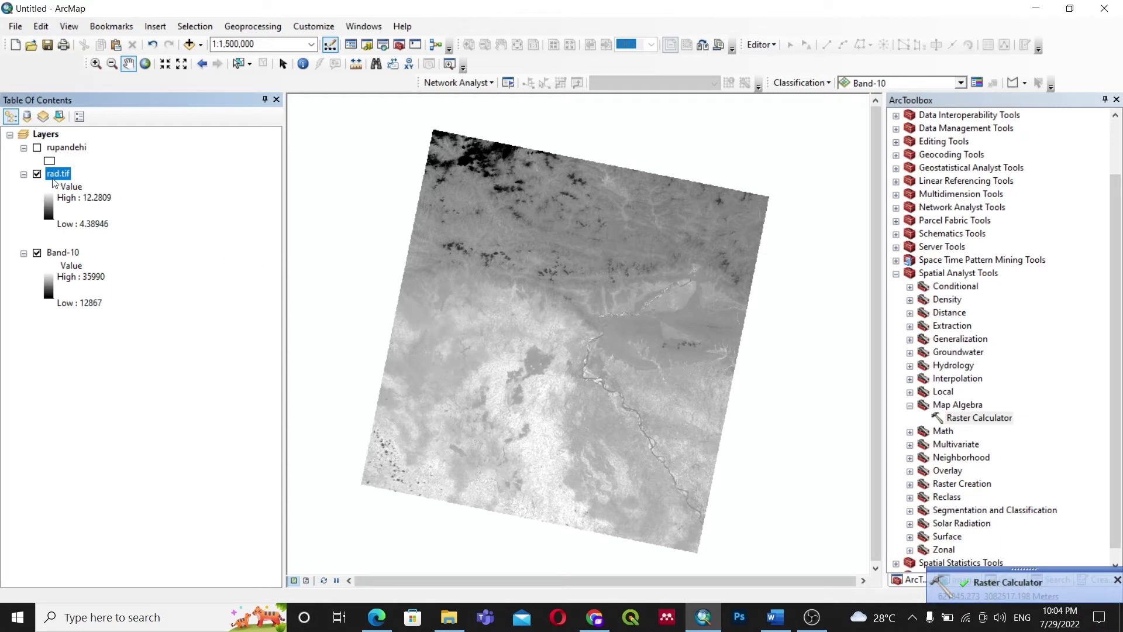
left_click(775, 617)
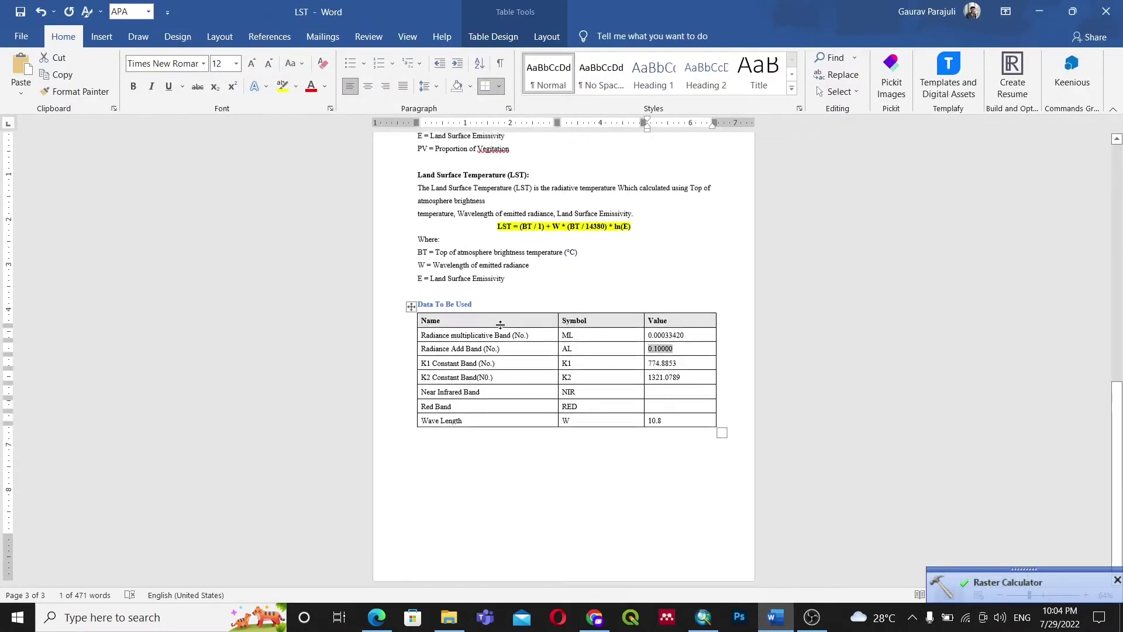
Review the brightness temperature formula and copy the K2 value 1321.0789 from the Data To Be Used table
scroll(501, 326, "up", 10)
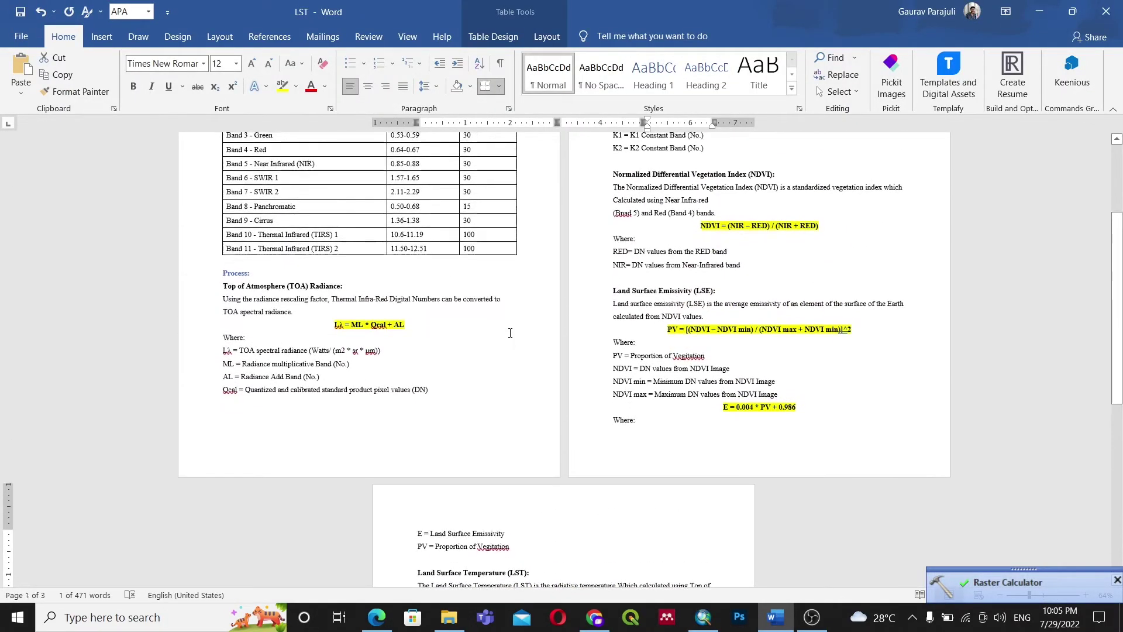
scroll(510, 333, "up", 4)
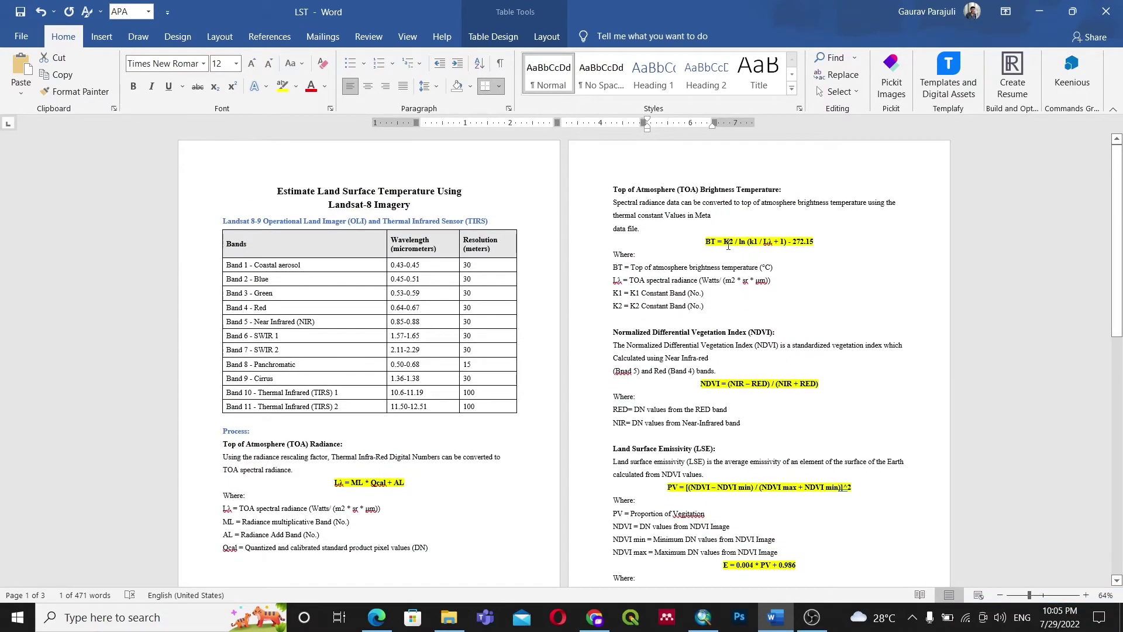
left_click(736, 241)
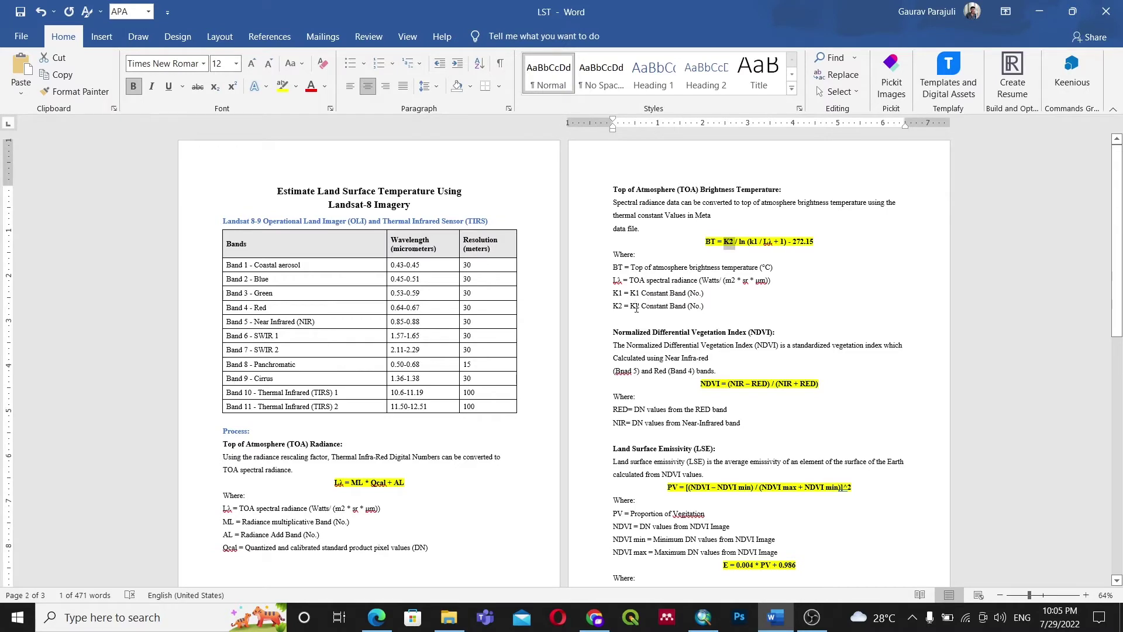
left_click_drag(631, 305, 686, 309)
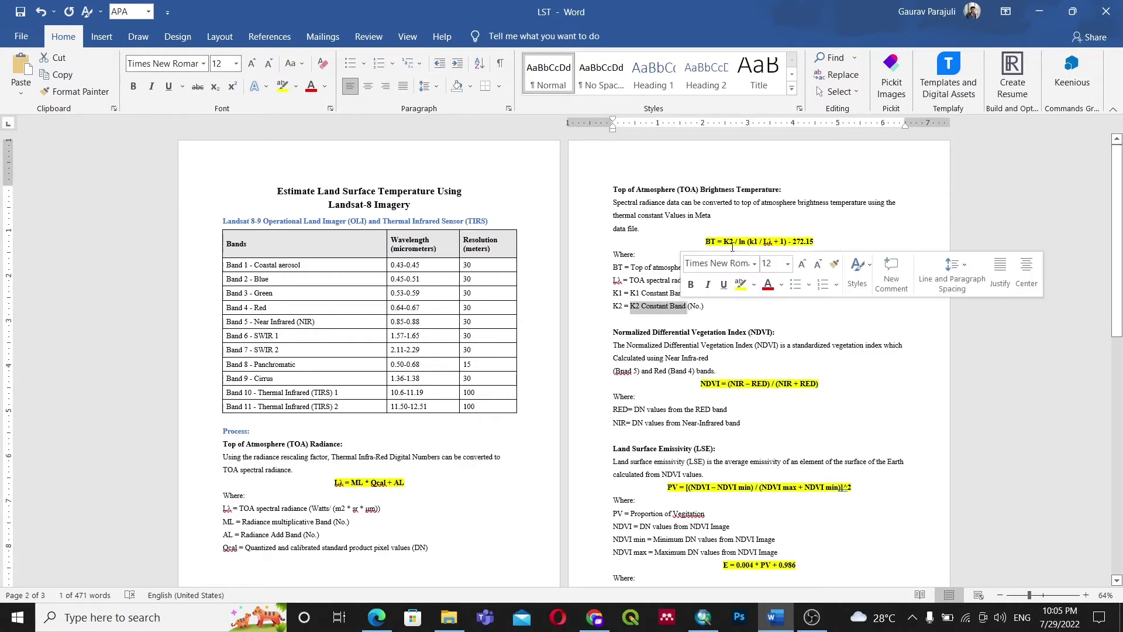
left_click(758, 241)
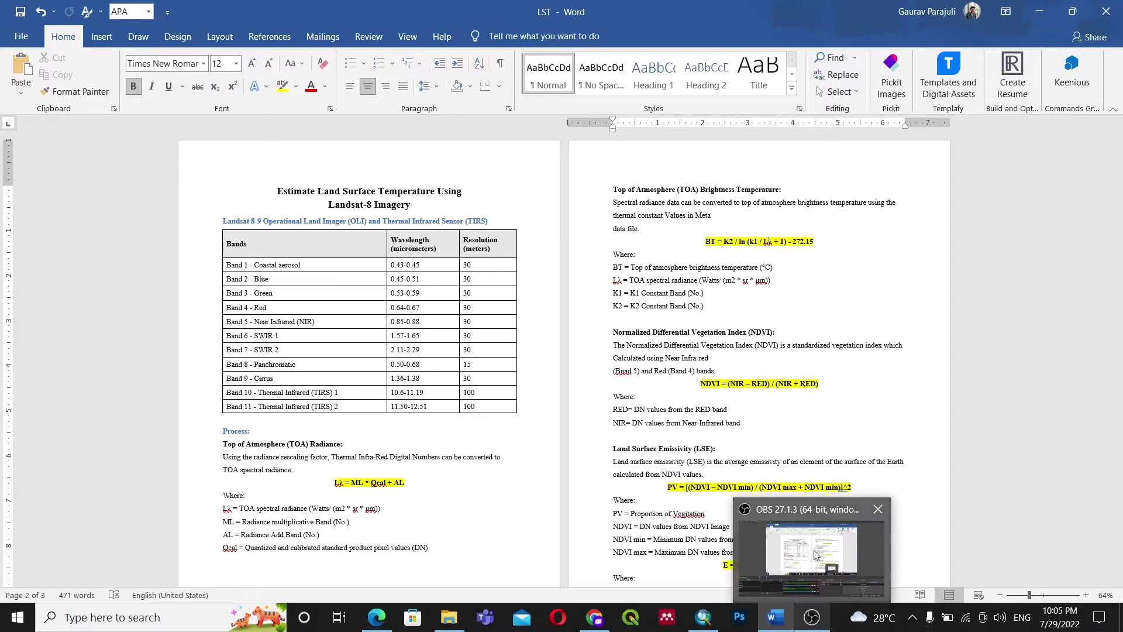
scroll(698, 389, "down", 5)
scroll(699, 389, "up", 4)
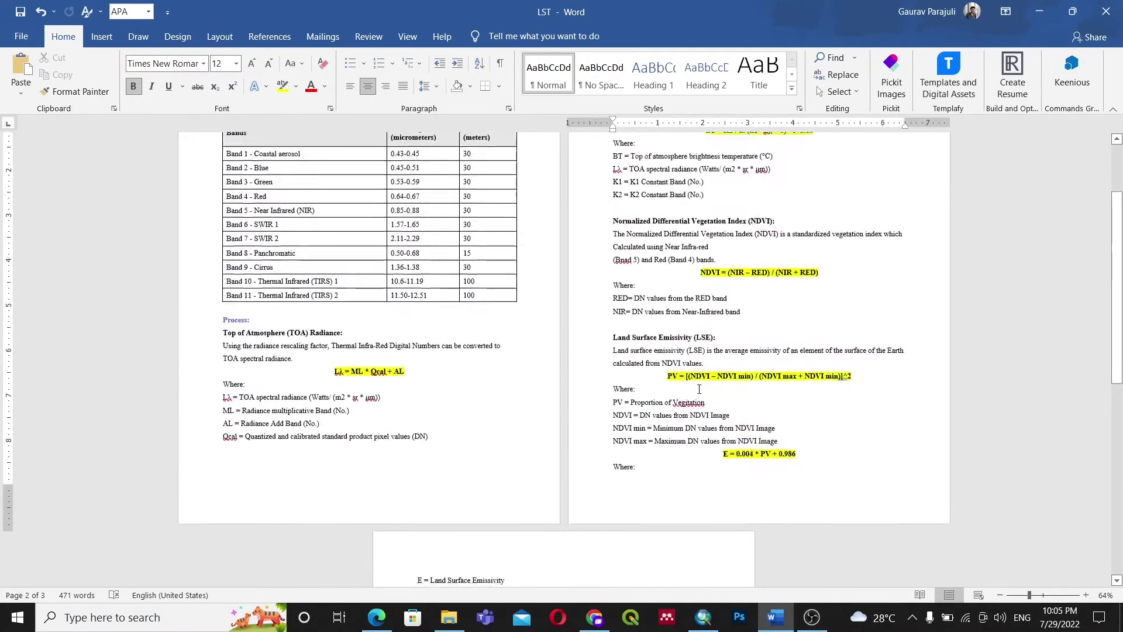
scroll(698, 389, "down", 4)
scroll(698, 389, "down", 5)
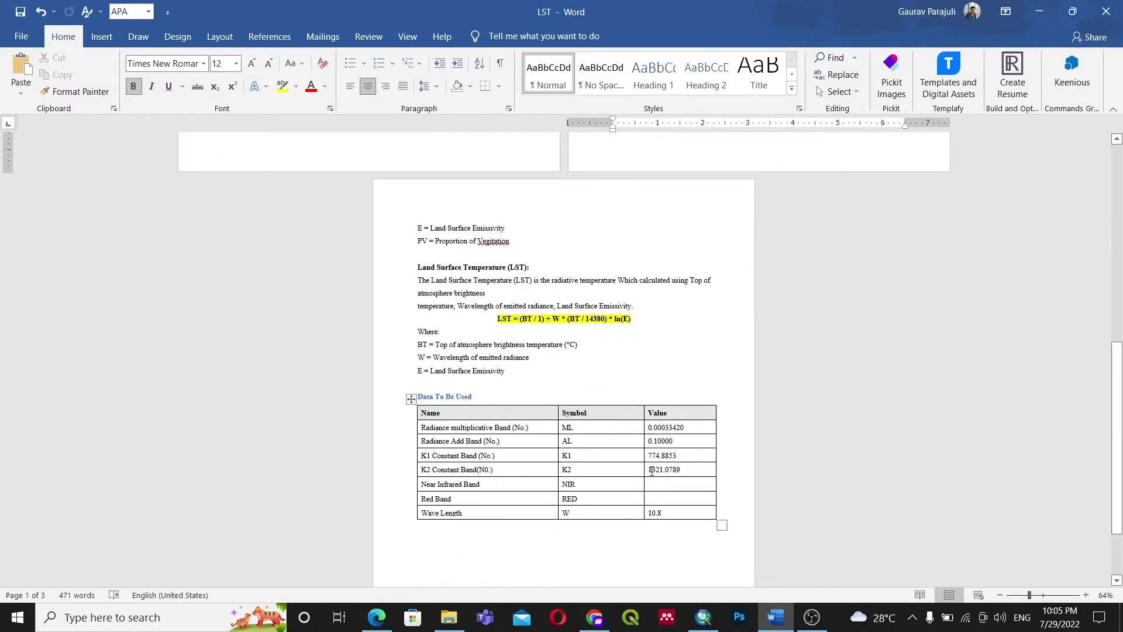
left_click_drag(684, 471, 660, 471)
key("ctrl+c")
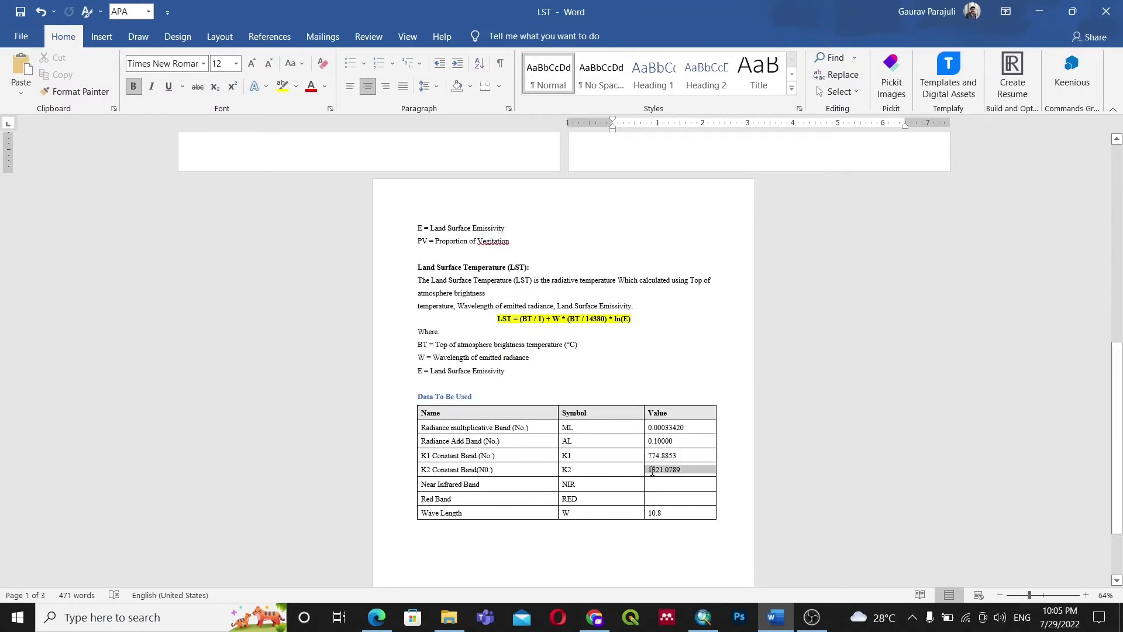
left_click(707, 617)
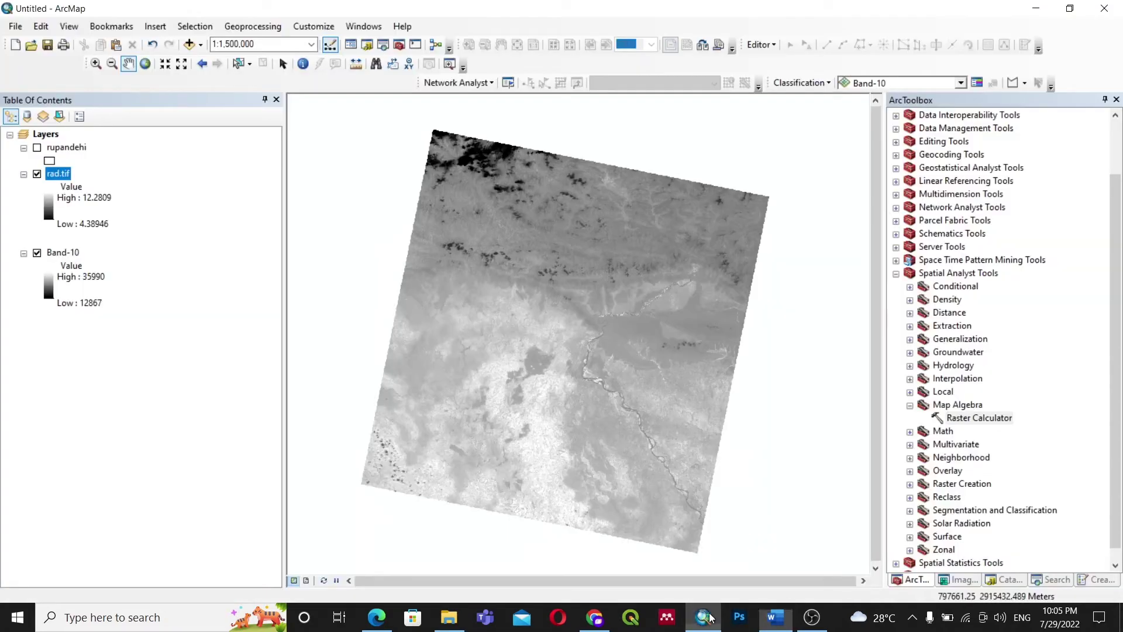
Reopen Raster Calculator and paste K2 1321.0789 into a new expression
double_click(967, 419)
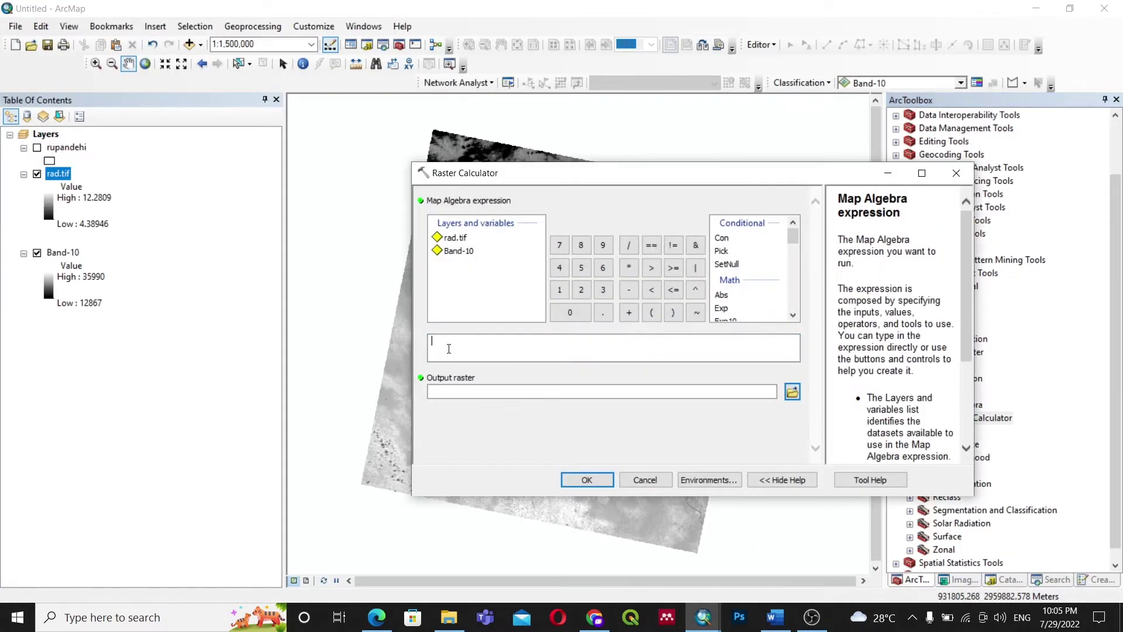
left_click(448, 348)
key("ctrl+v")
scroll(749, 287, "down", 3)
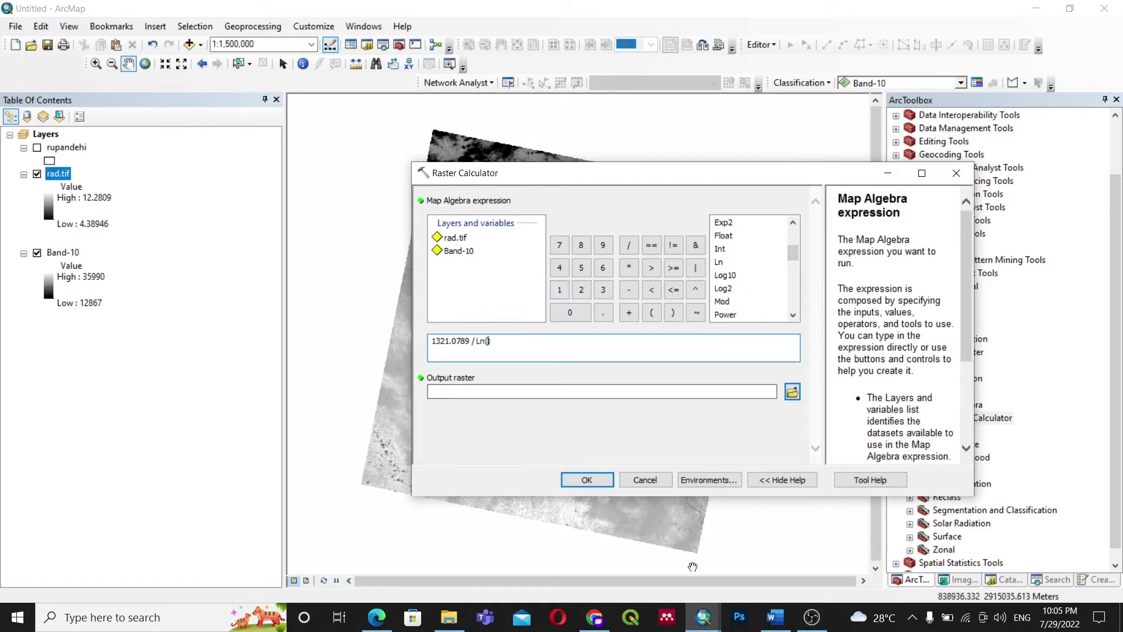
Copy K1 774.8853 from Word and paste it inside Ln() followed by a division
left_click(775, 620)
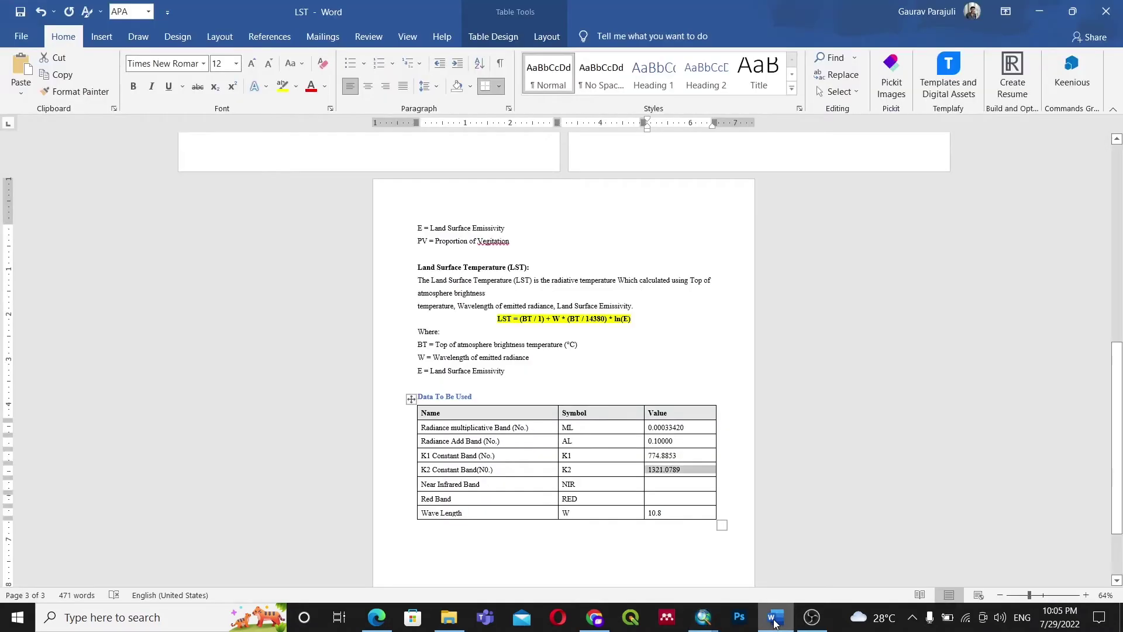
scroll(766, 497, "up", 10)
scroll(766, 497, "up", 3)
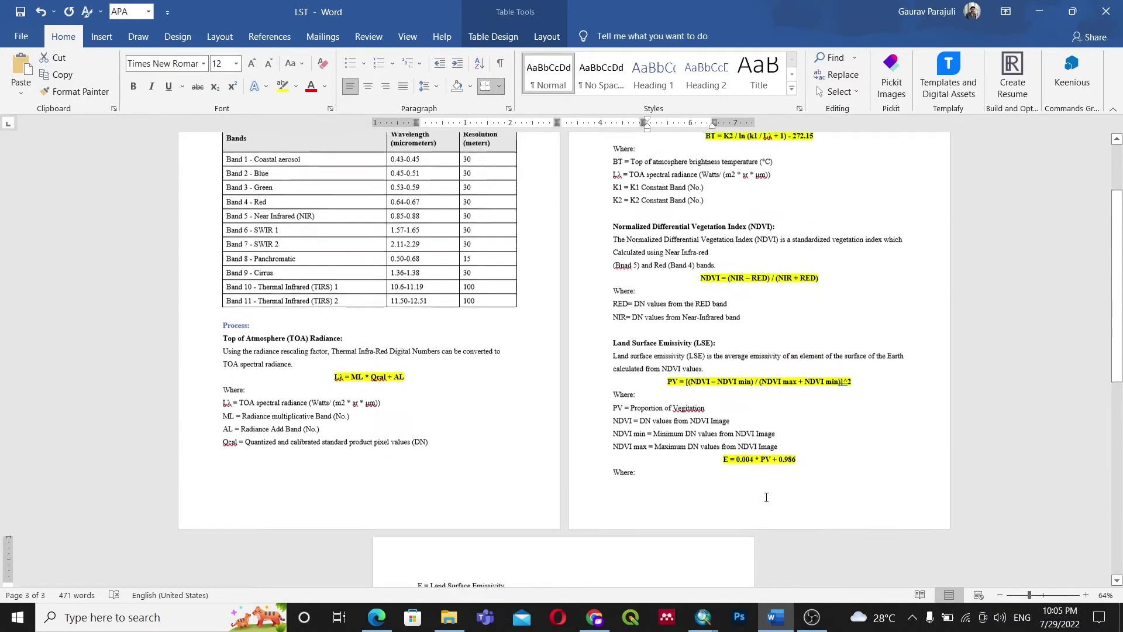
scroll(763, 546, "down", 11)
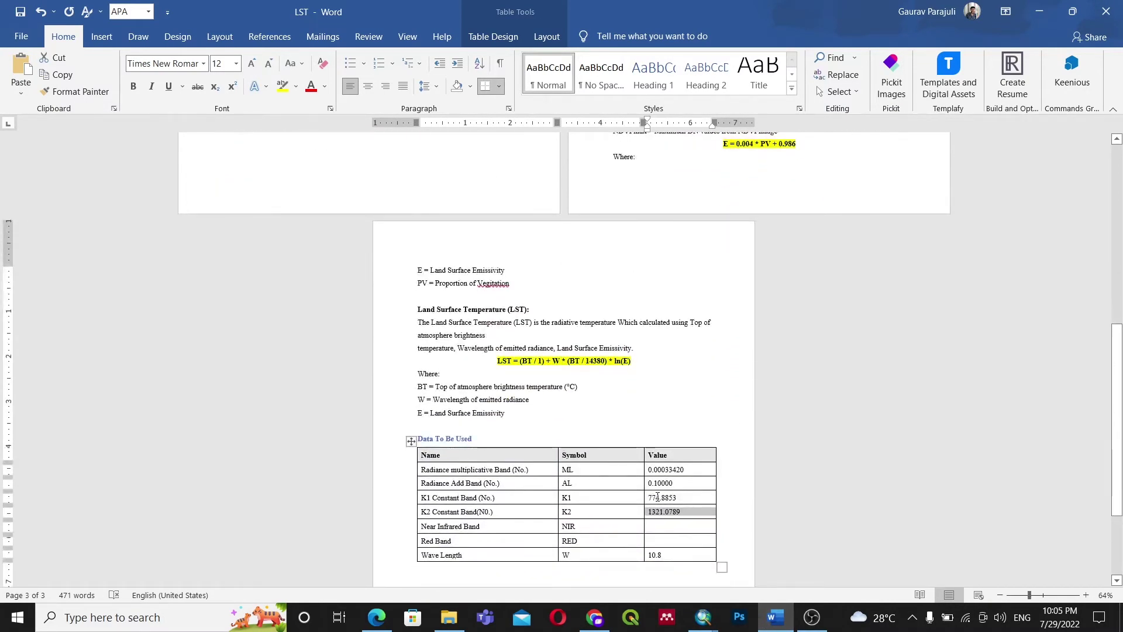
triple_click(658, 497)
key("ctrl+c")
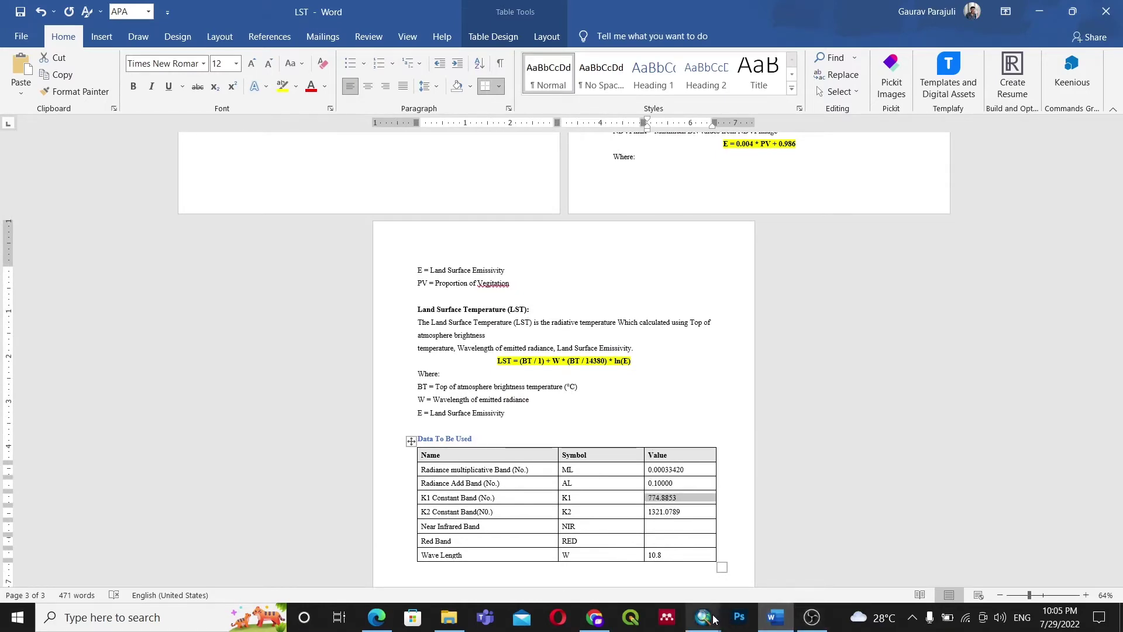
mouse_move(702, 617)
left_click(712, 517)
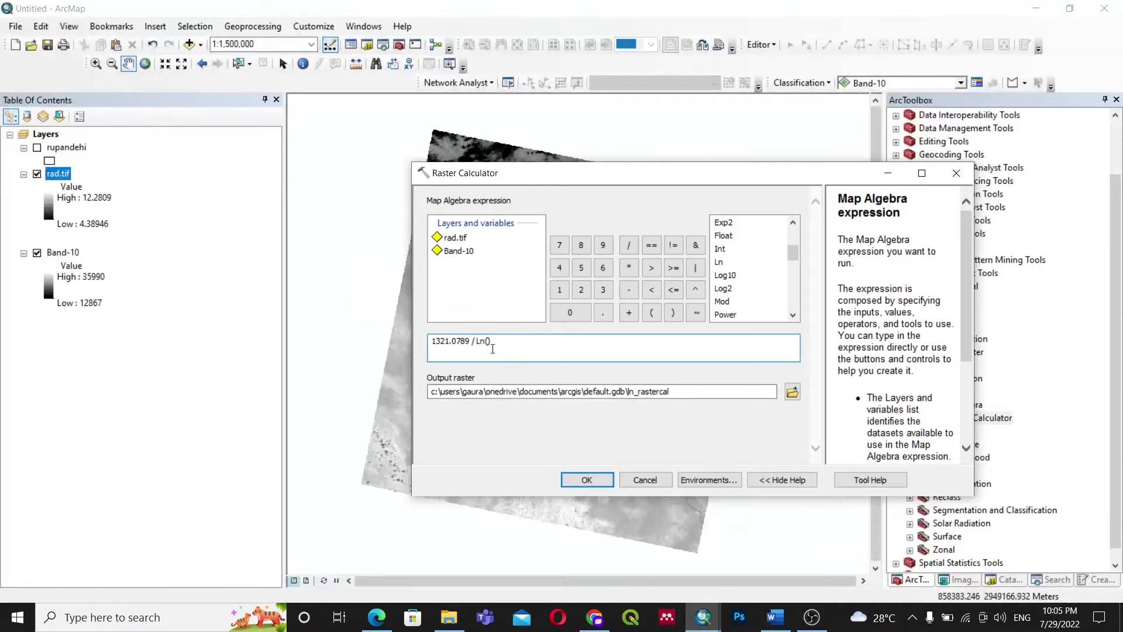
key("ctrl+v")
left_click(629, 246)
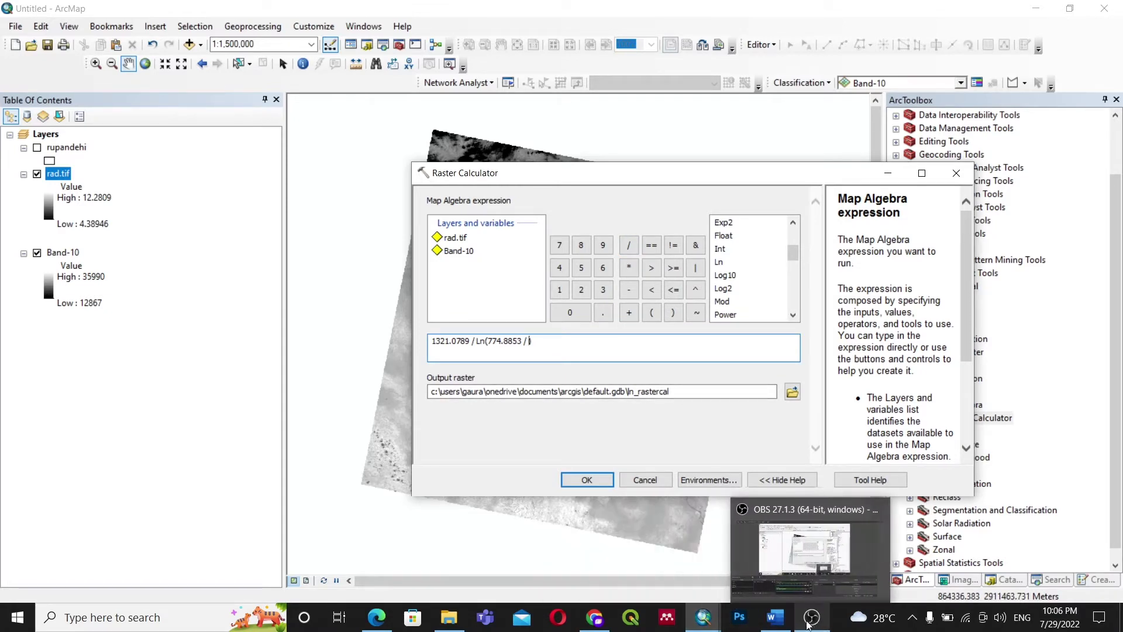
Complete the expression with "rad.tif" + 1 inside Ln() and -272.15 at the end
left_click(776, 618)
scroll(774, 486, "up", 10)
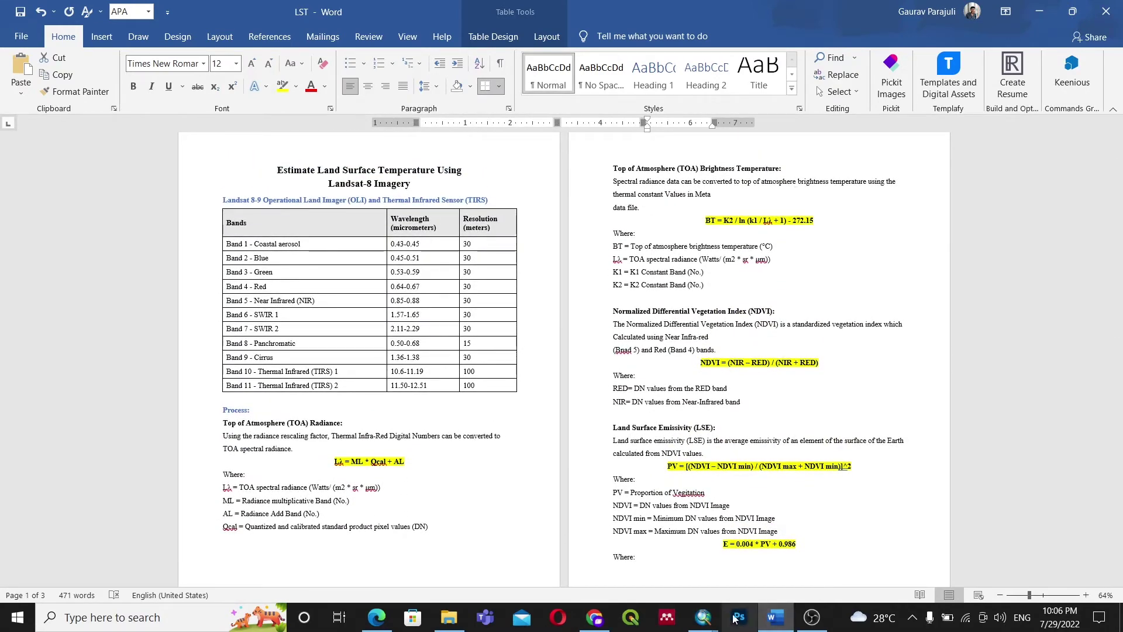
mouse_move(708, 618)
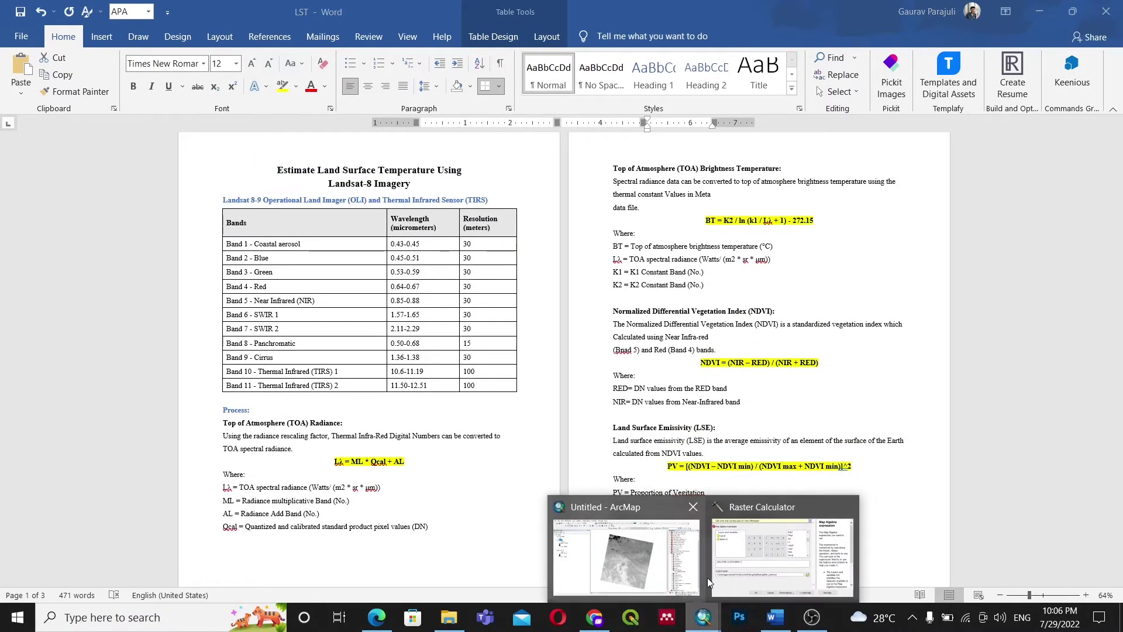
left_click(707, 577)
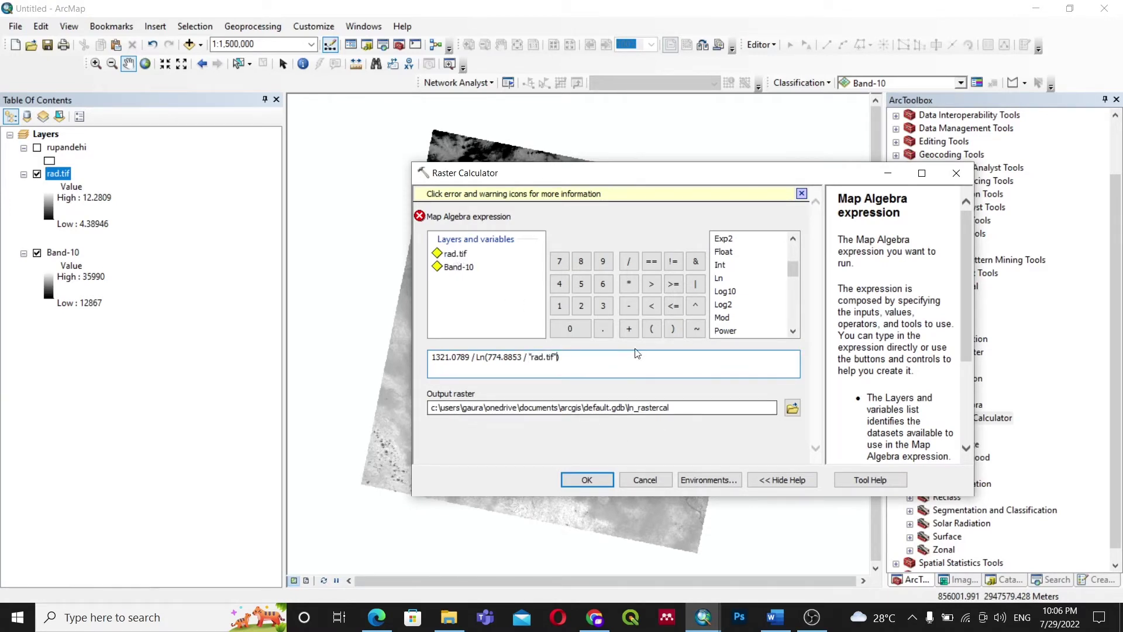
left_click(628, 328)
left_click(559, 306)
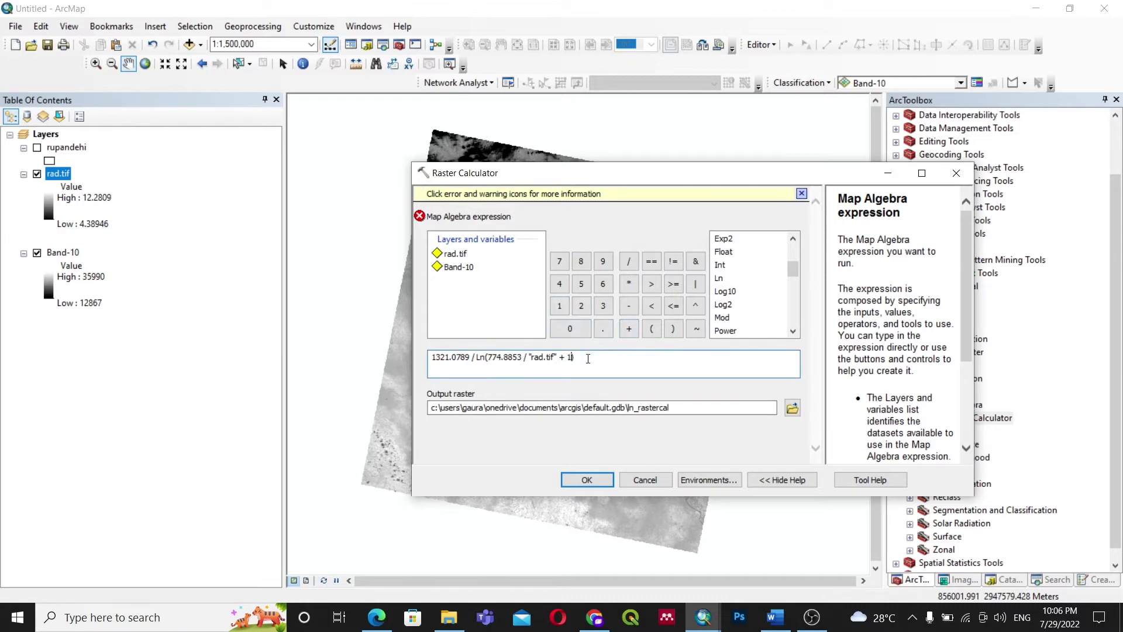
type("-")
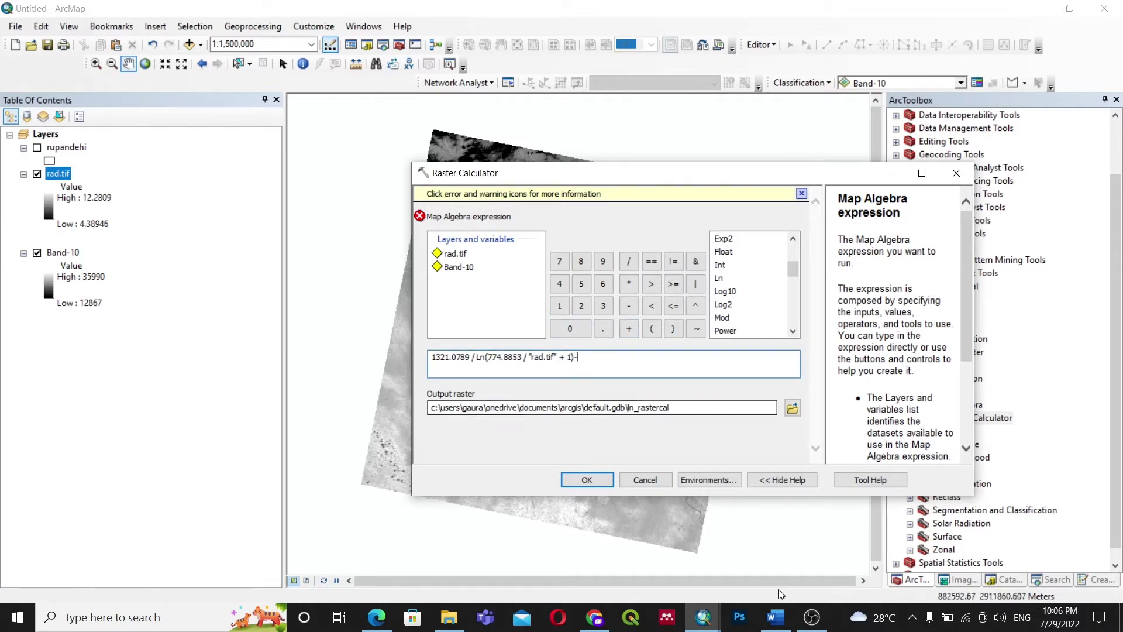
left_click(775, 617)
left_click(777, 620)
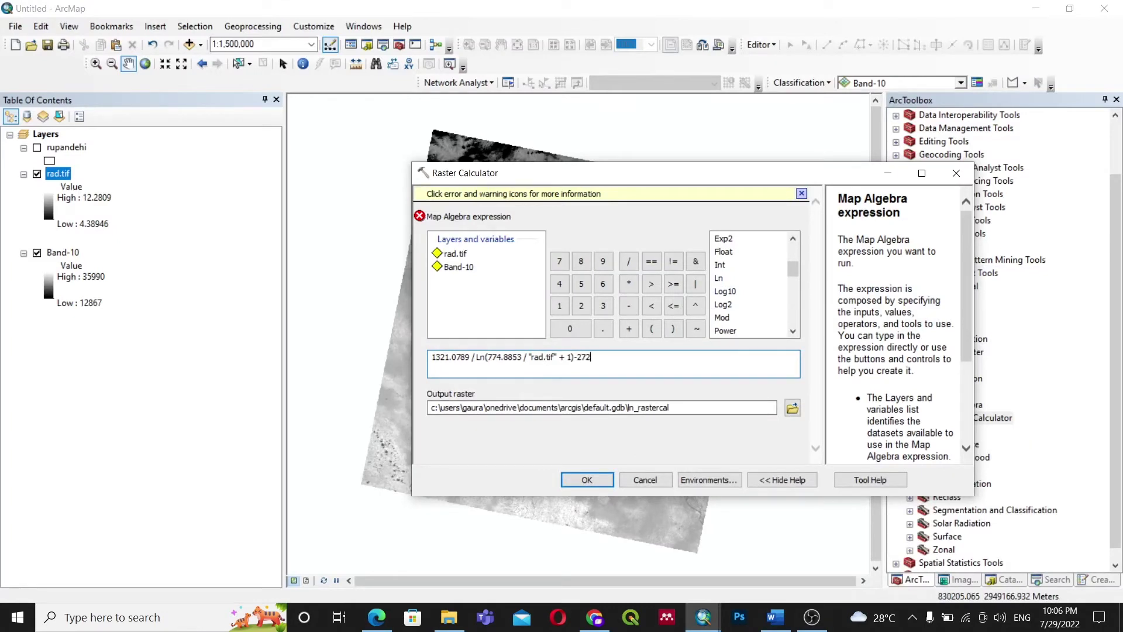
left_click(791, 407)
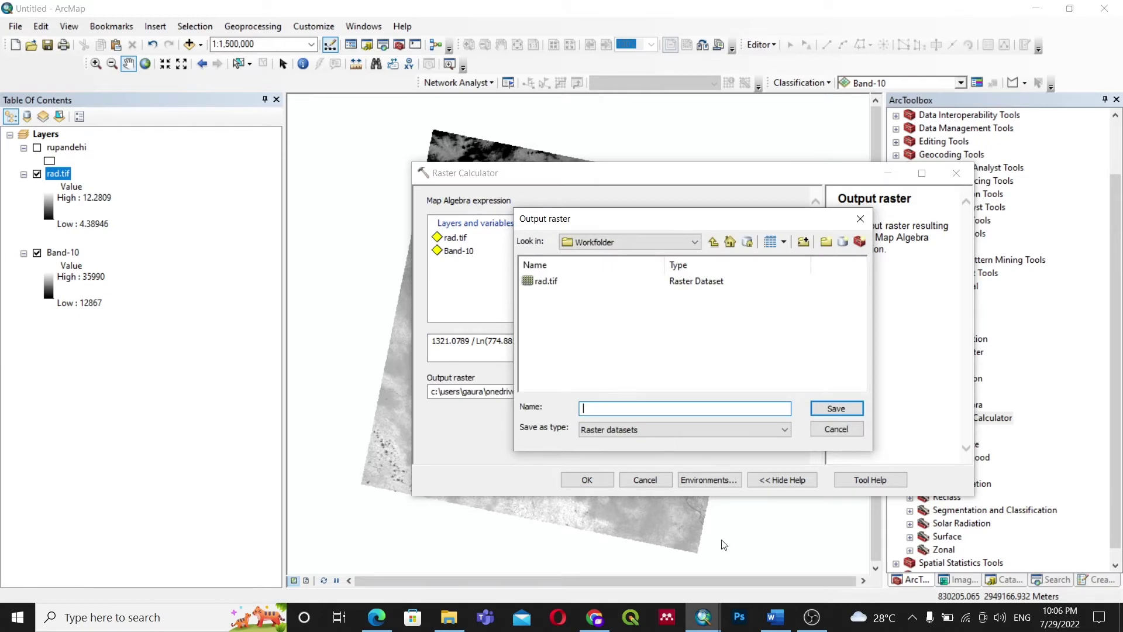
Save the output as bt.tif and run the calculation, adding a -17.074 to 45.3871 layer
left_click(778, 620)
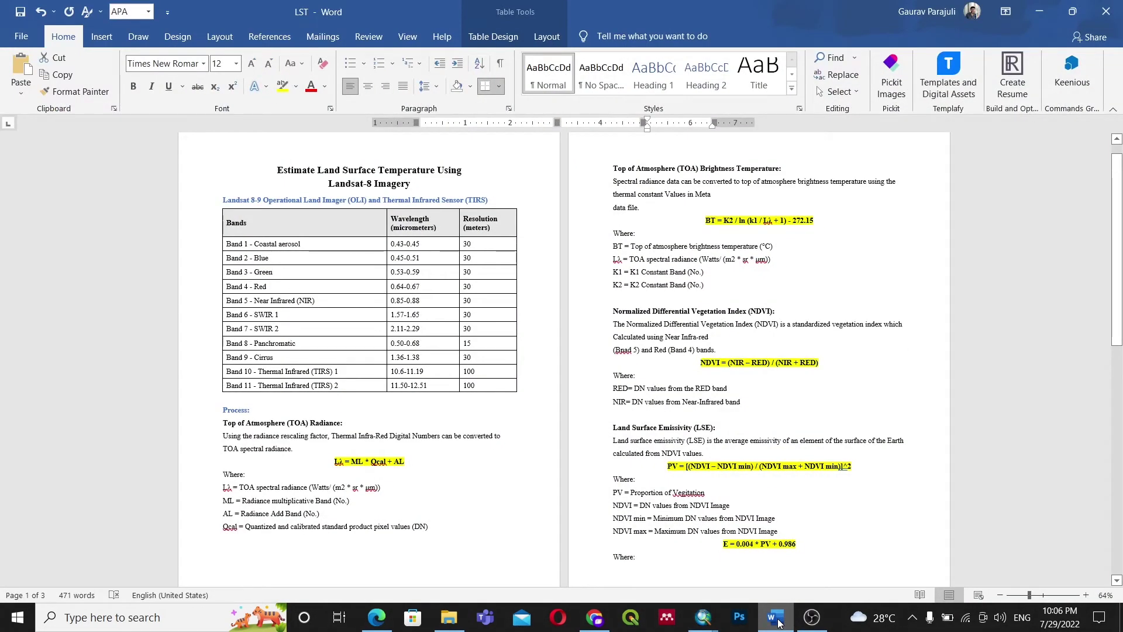
left_click(778, 620)
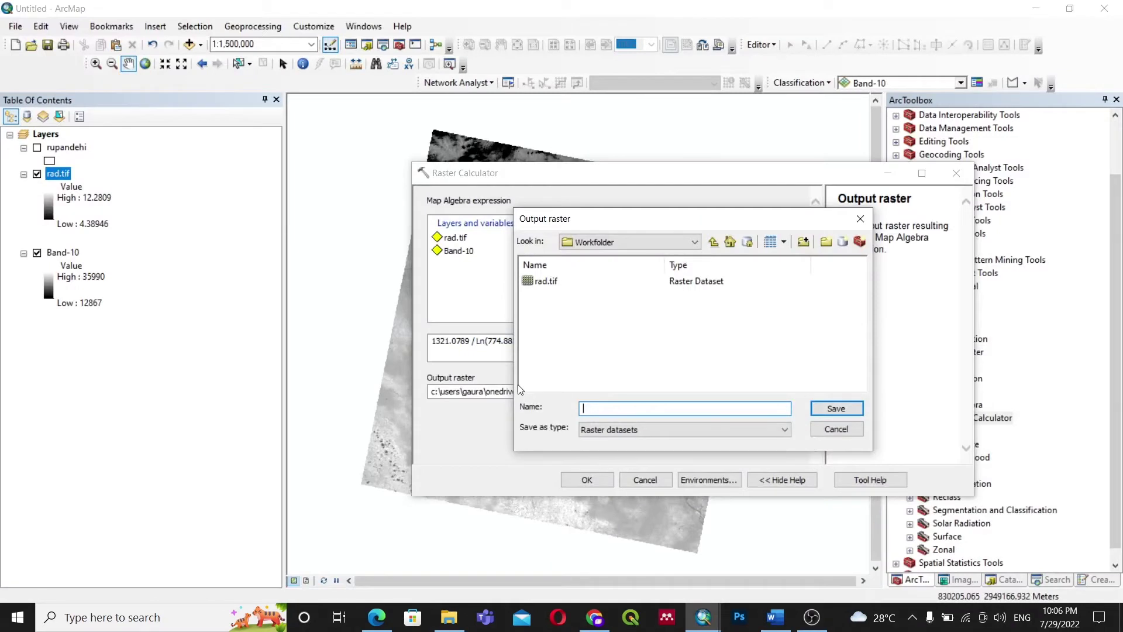
type("bt.tif")
left_click(836, 409)
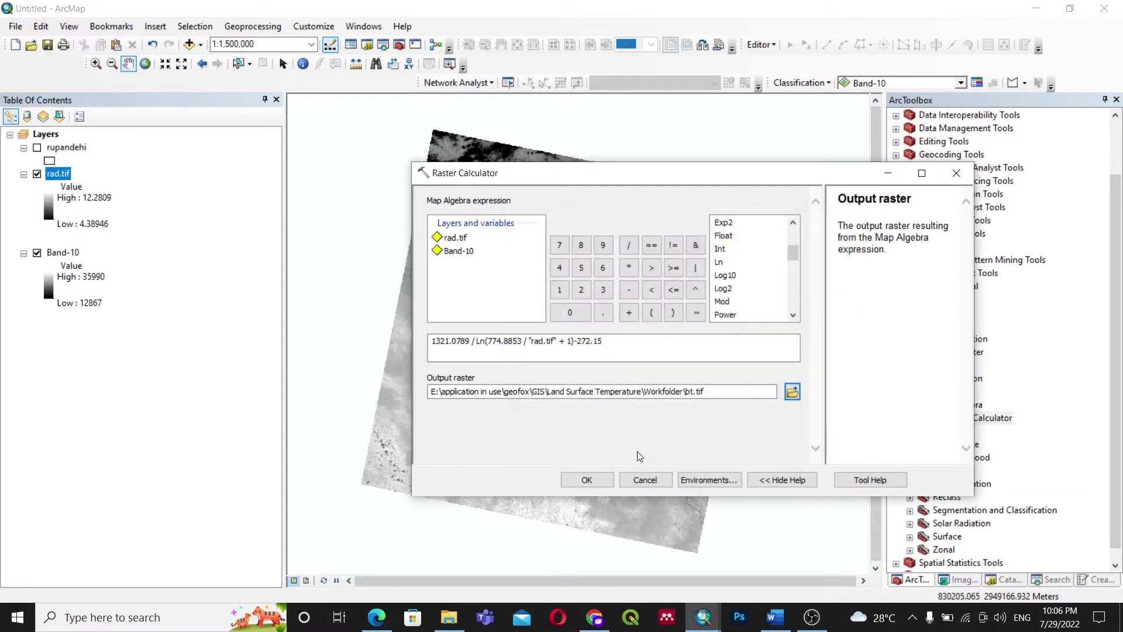
left_click(585, 480)
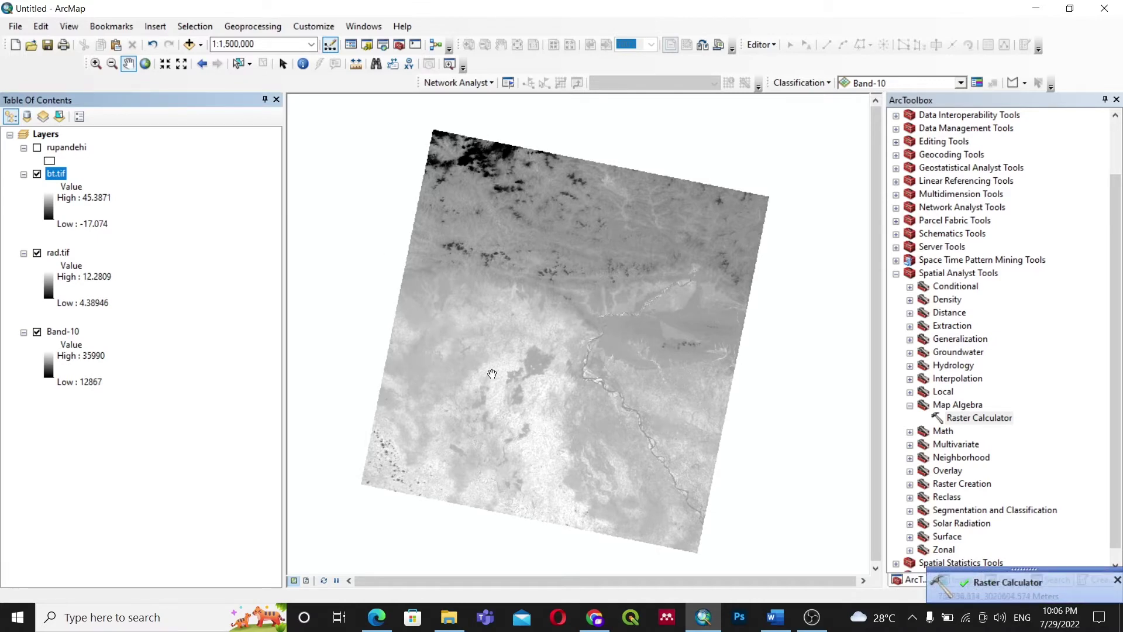
left_click(775, 617)
scroll(753, 334, "down", 3)
scroll(731, 384, "up", 4)
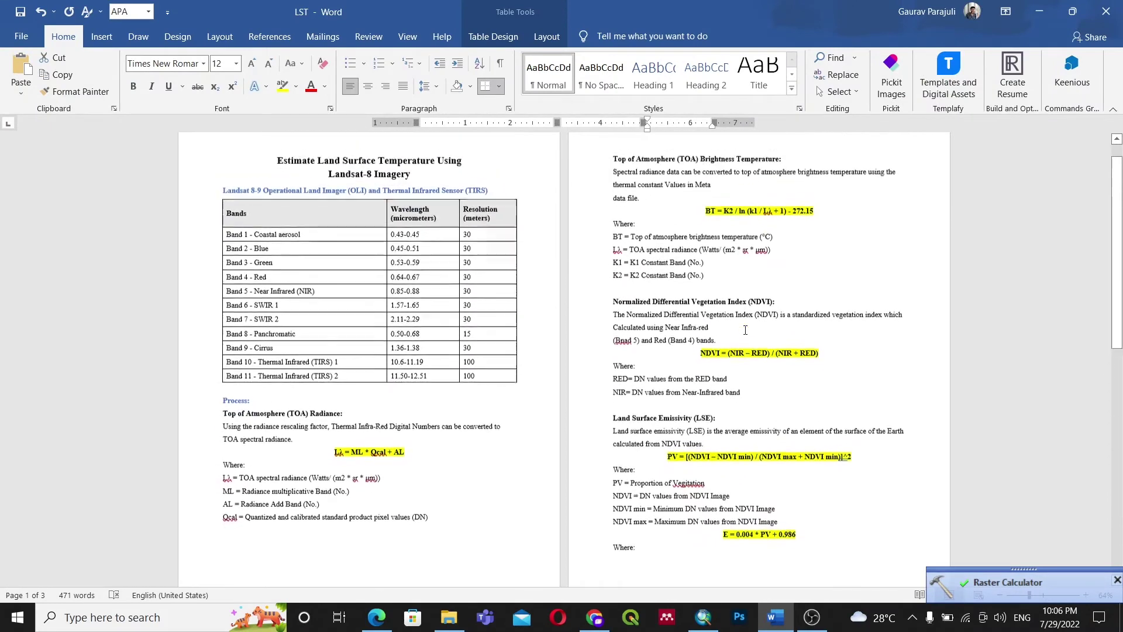
scroll(731, 384, "down", 1)
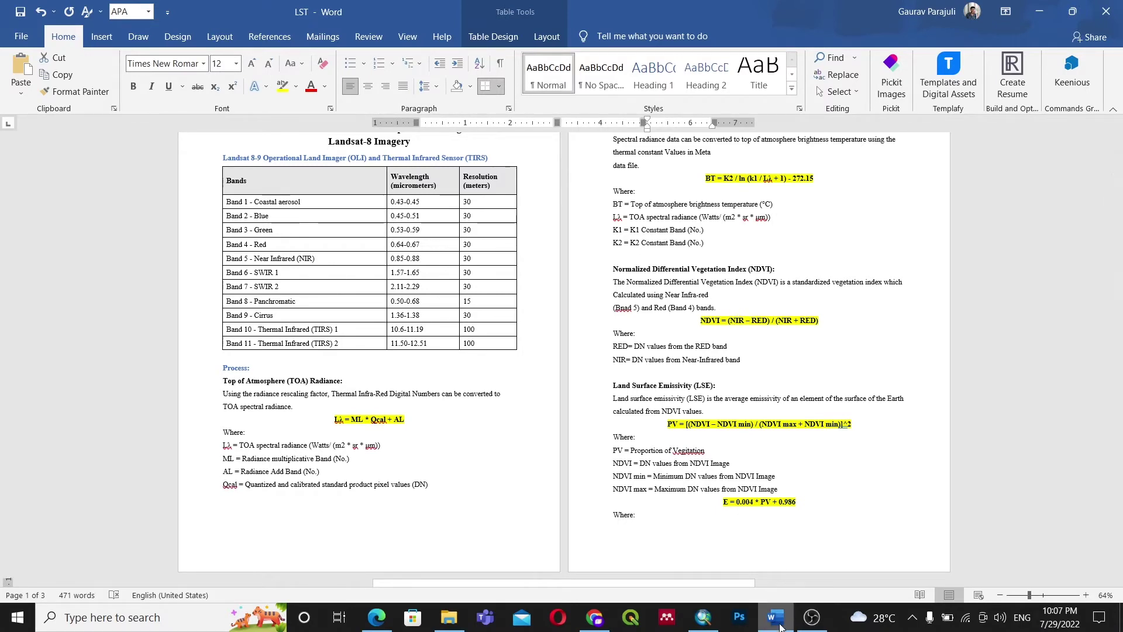
mouse_move(779, 624)
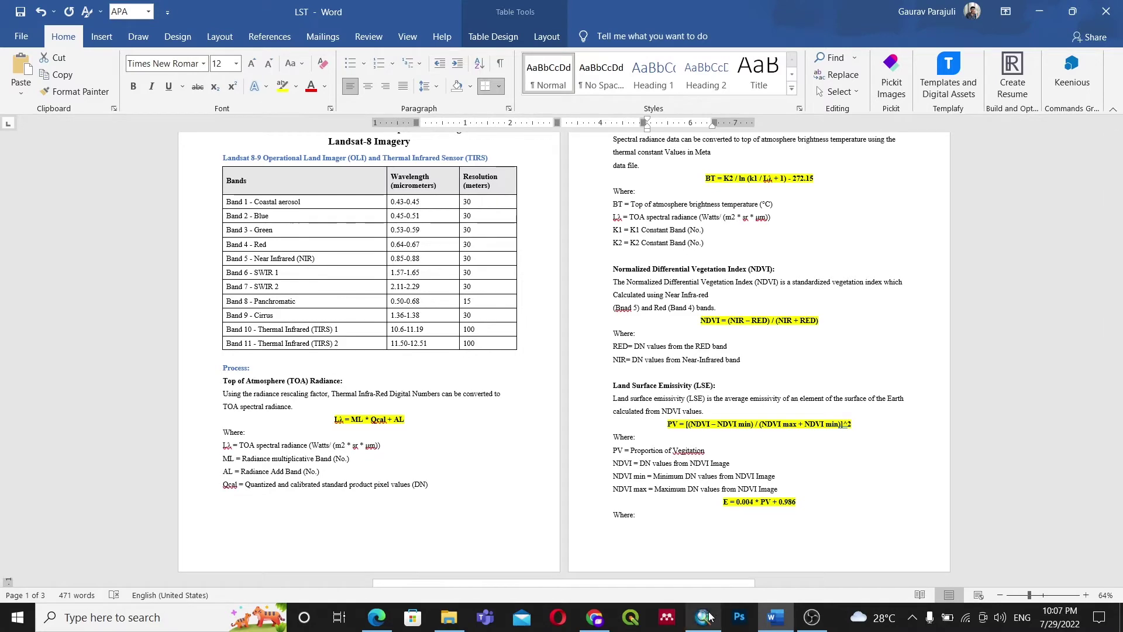
key("alt+Tab")
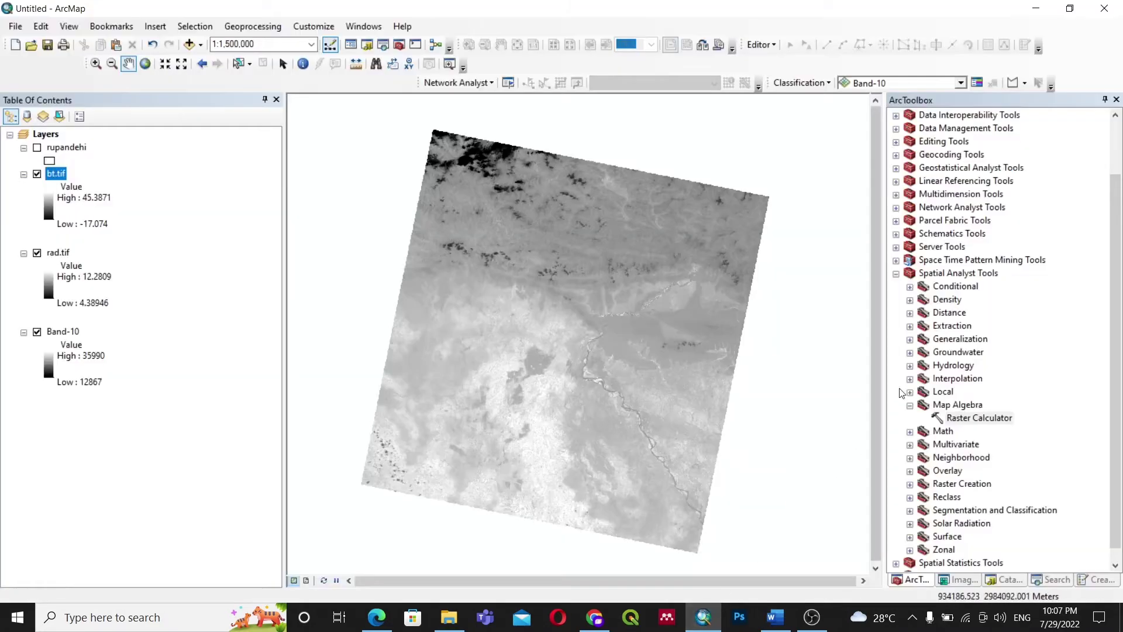
Add B5.TIF and B4.TIF from the Catalog to the Table of Contents
left_click(1006, 579)
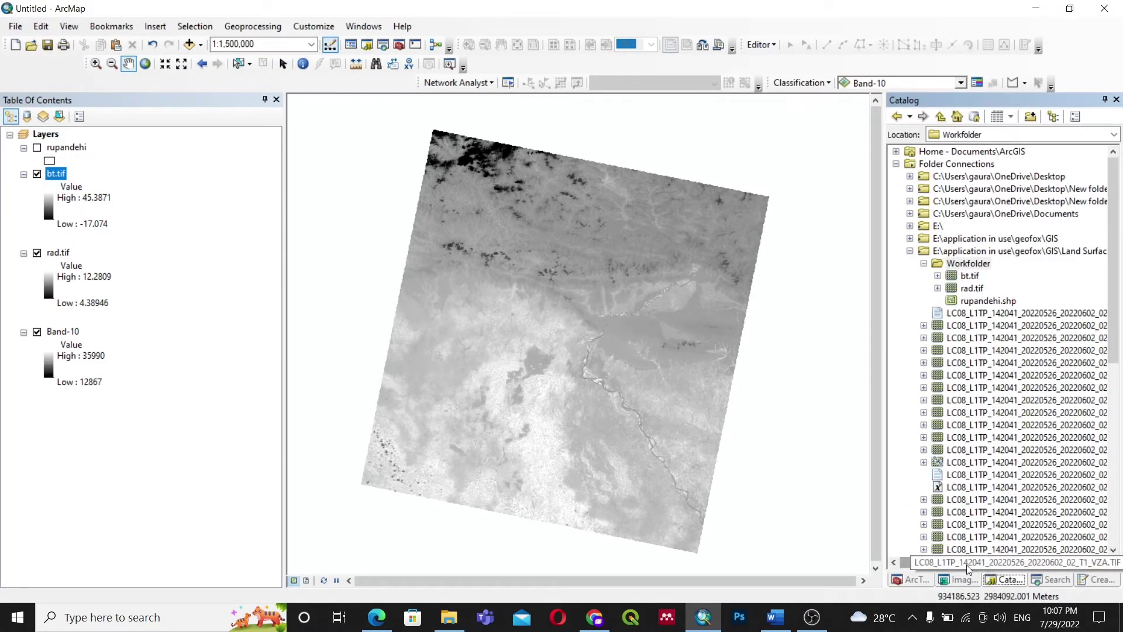
left_click_drag(966, 563, 1022, 561)
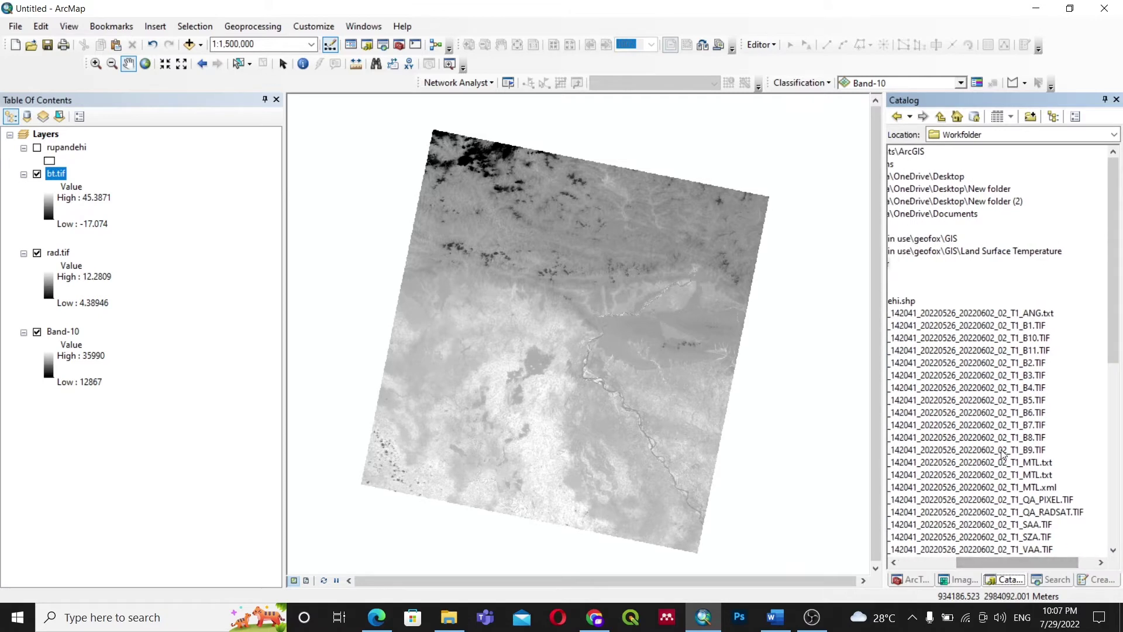
left_click(999, 401)
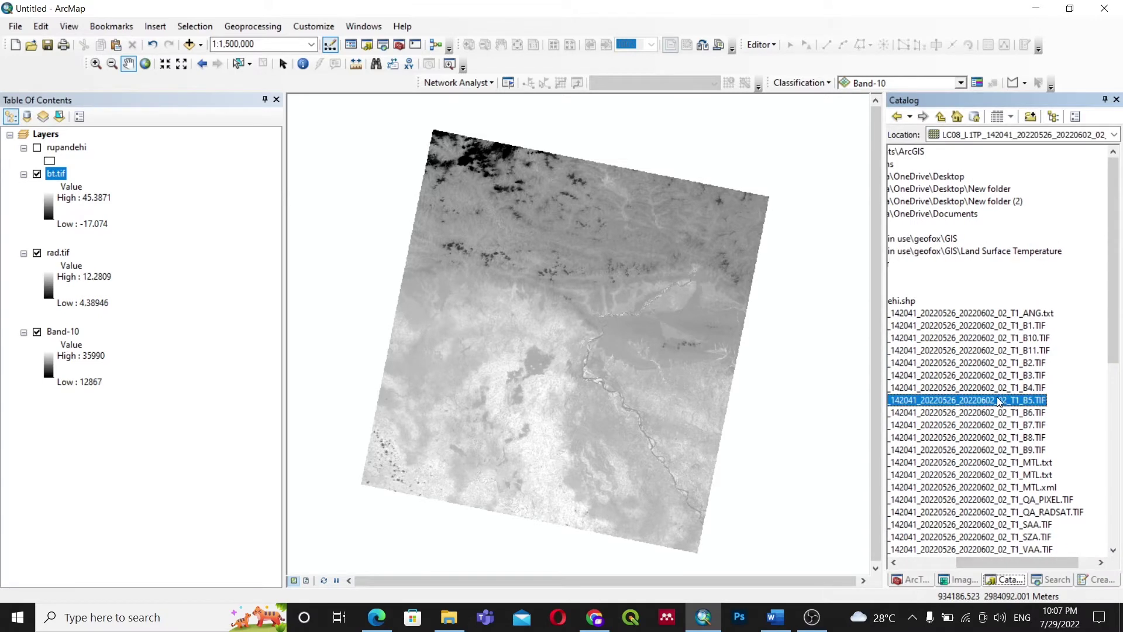
left_click_drag(999, 401, 122, 142)
left_click(986, 388)
left_click_drag(986, 387, 101, 195)
Rename the two band layers Band5 and Band4
left_click(77, 148)
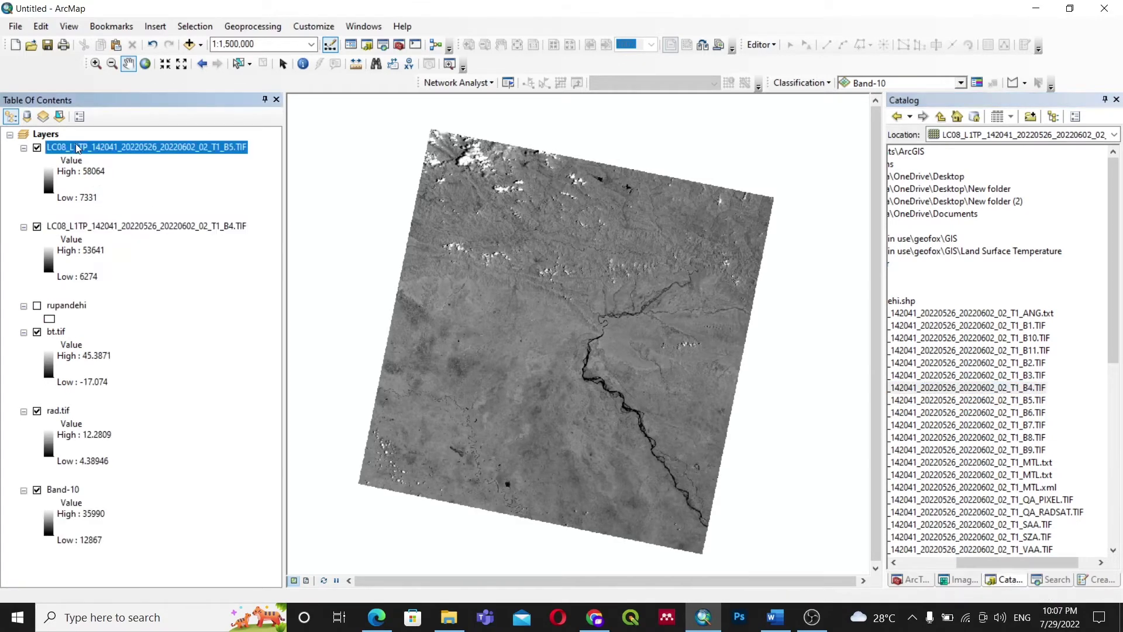
left_click(78, 148)
type("Band")
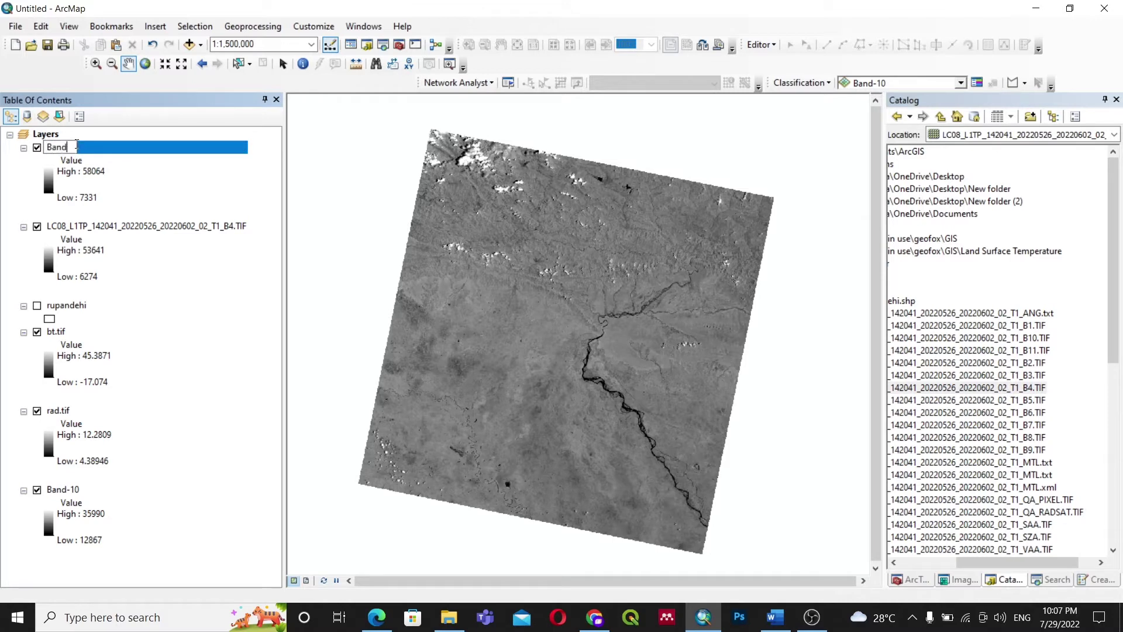
type("5")
key("Return")
left_click(97, 231)
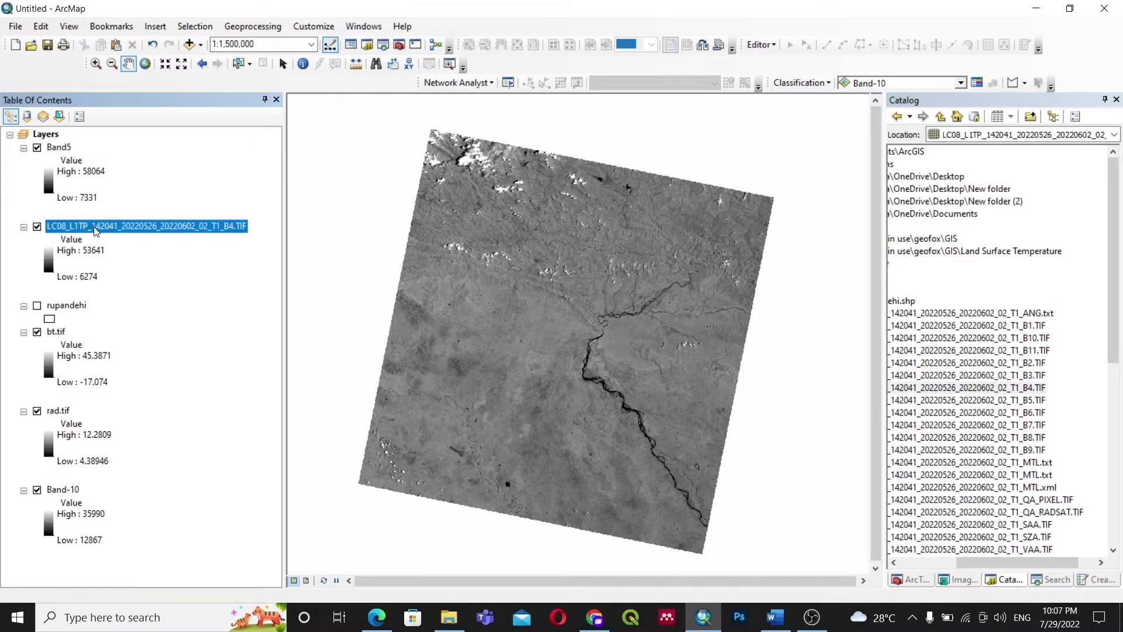
left_click(95, 227)
type("Band4")
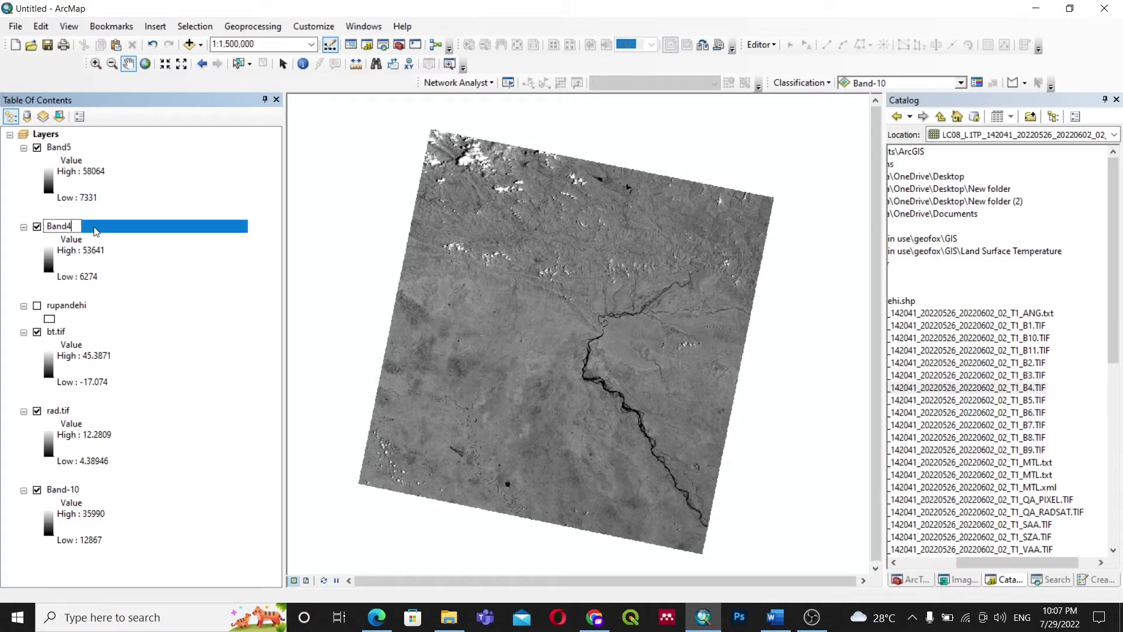
key("Return")
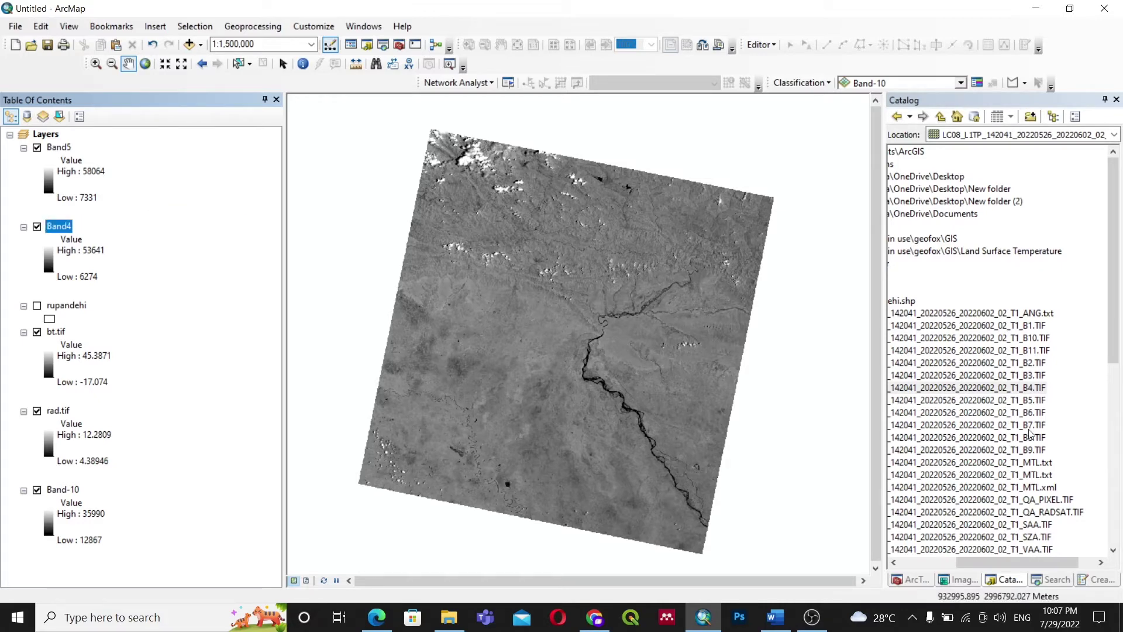
left_click_drag(1040, 567, 916, 566)
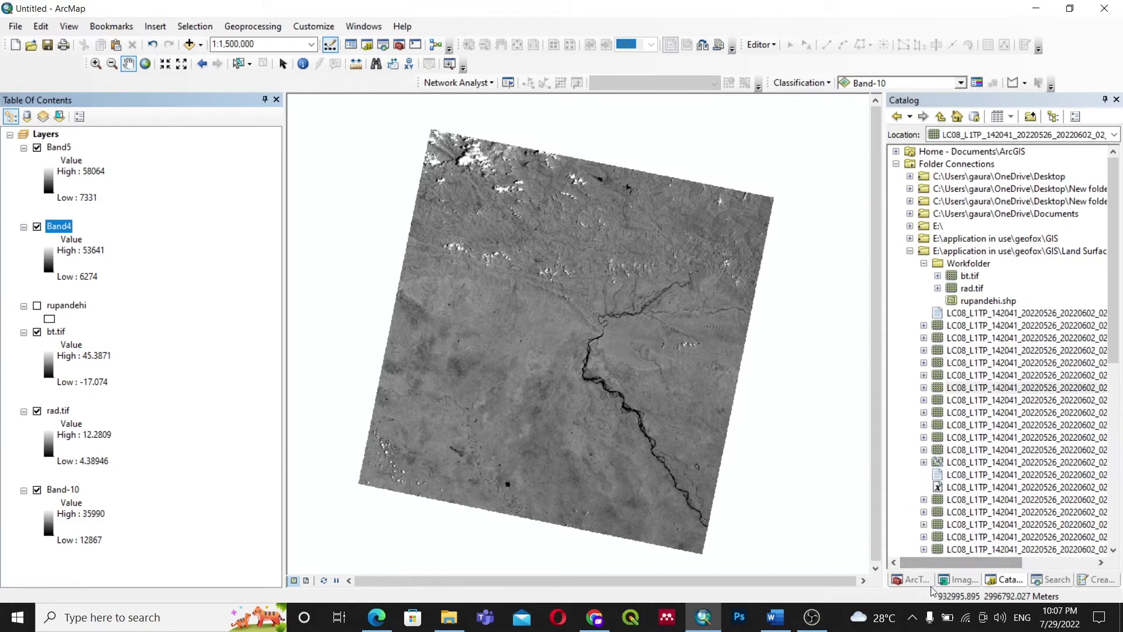
left_click(919, 579)
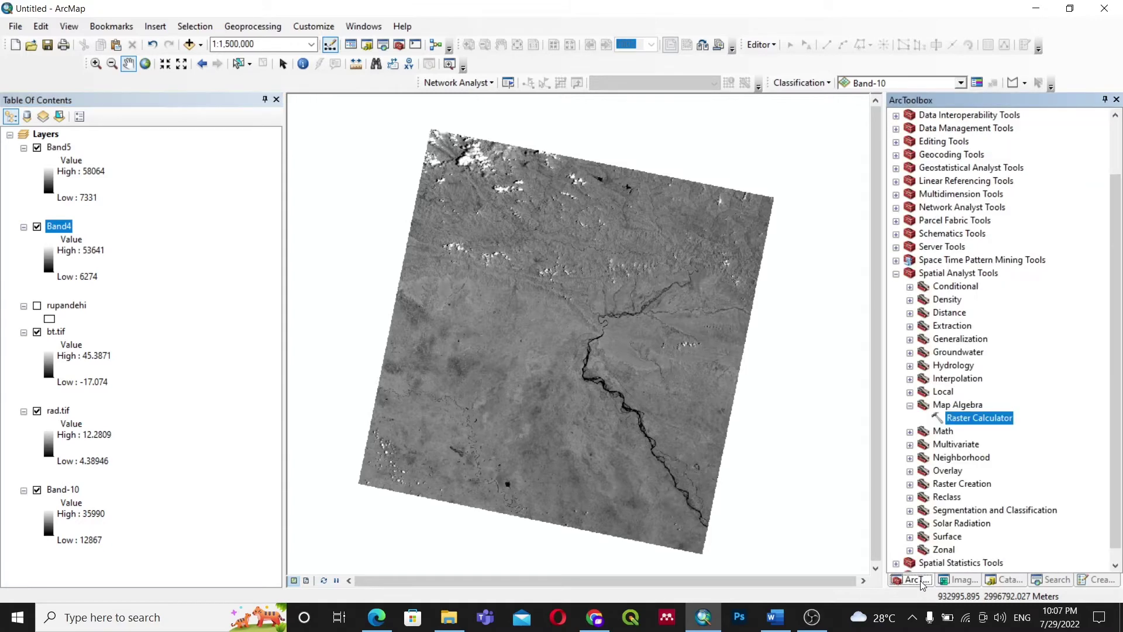
In Raster Calculator, build the NDVI expression from Float, Band5 minus Band4, divided by Band5 plus Band4
double_click(966, 417)
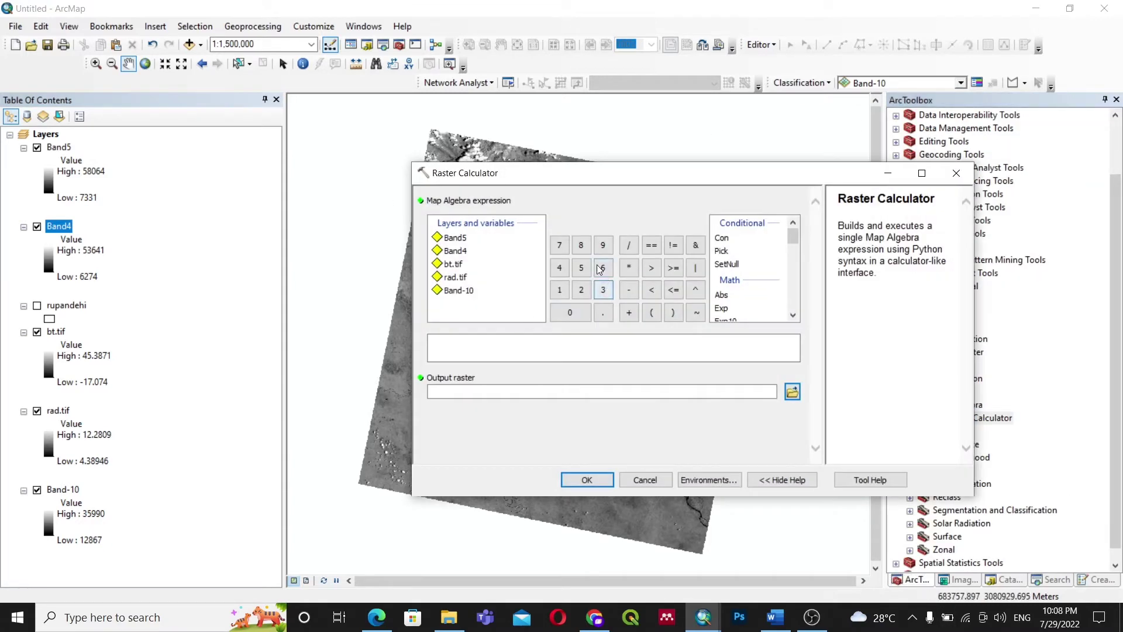
scroll(745, 283, "down", 1)
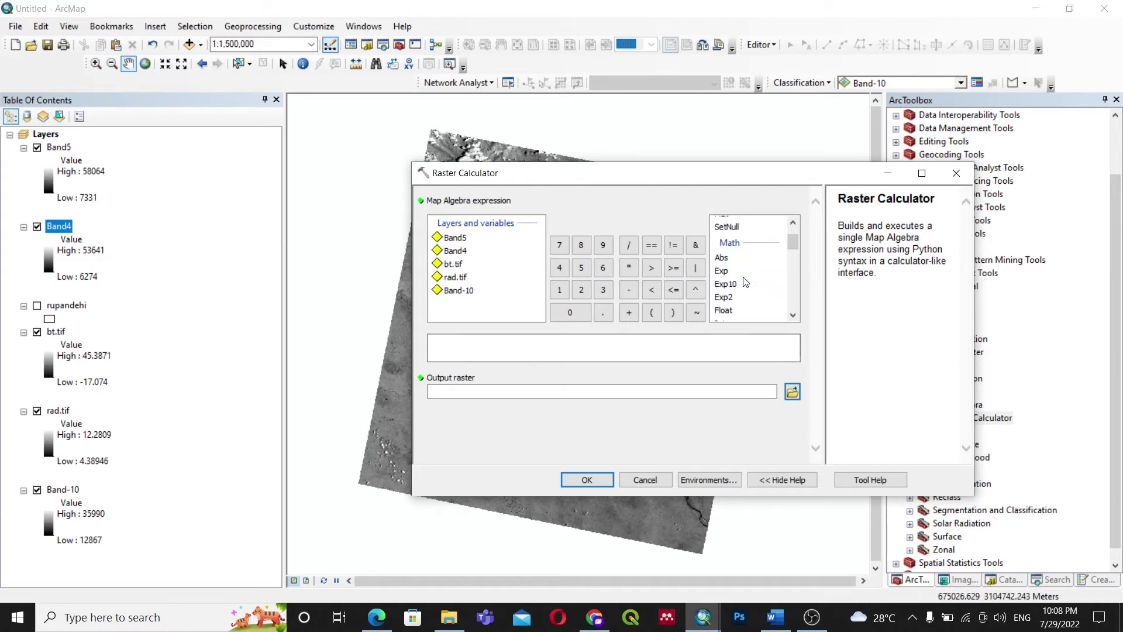
scroll(745, 283, "down", 2)
double_click(724, 237)
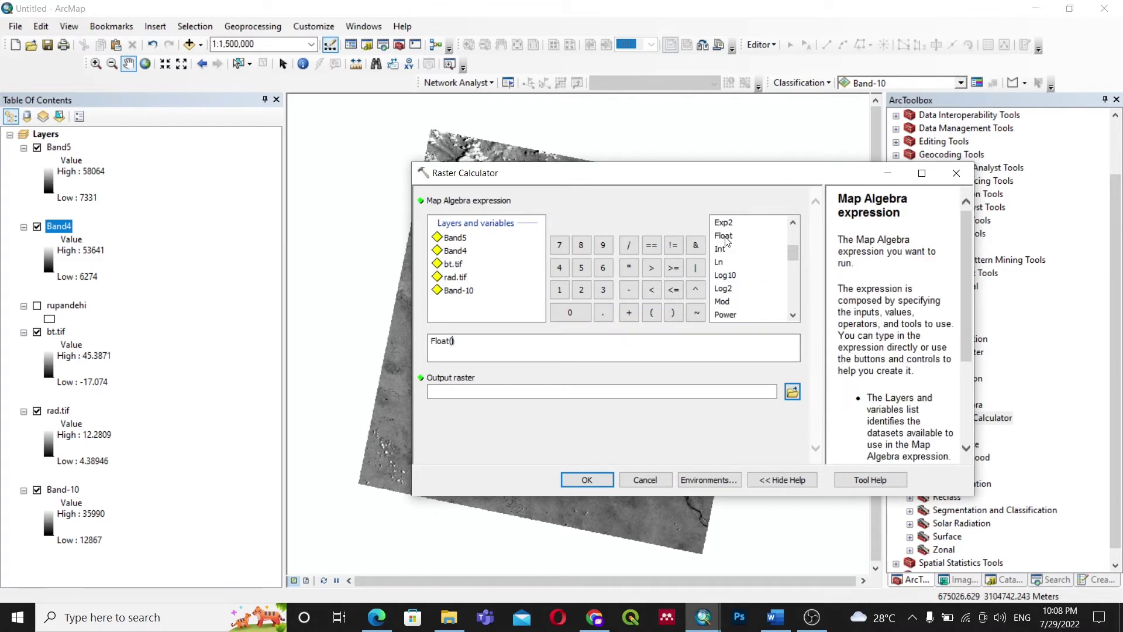
double_click(457, 240)
left_click(628, 290)
double_click(448, 250)
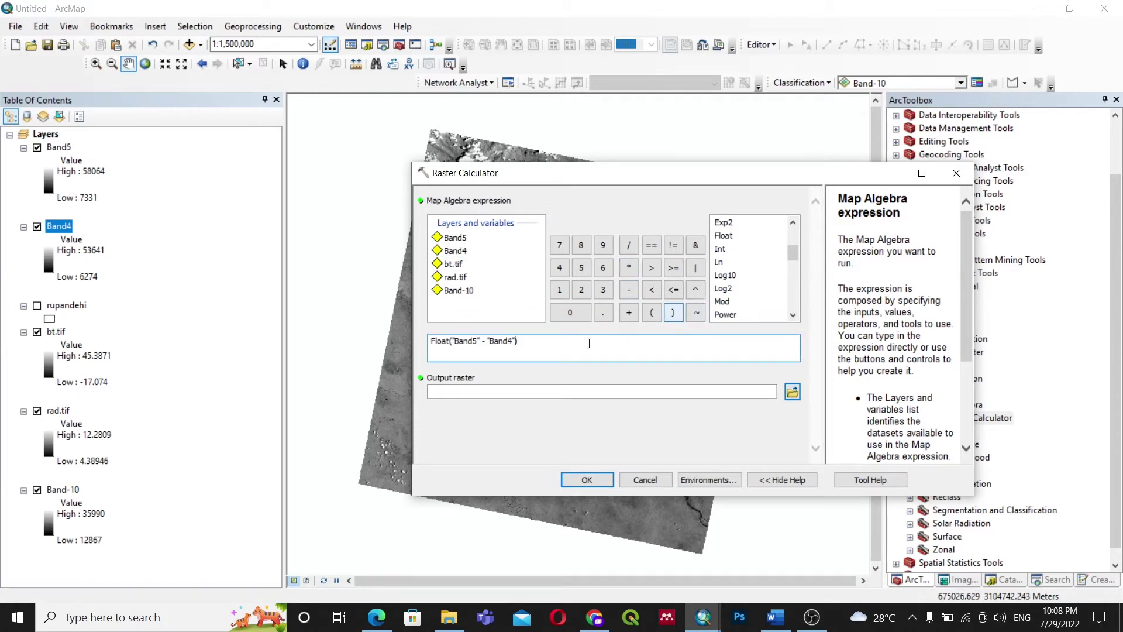
left_click(629, 245)
double_click(724, 236)
left_click(650, 312)
double_click(455, 237)
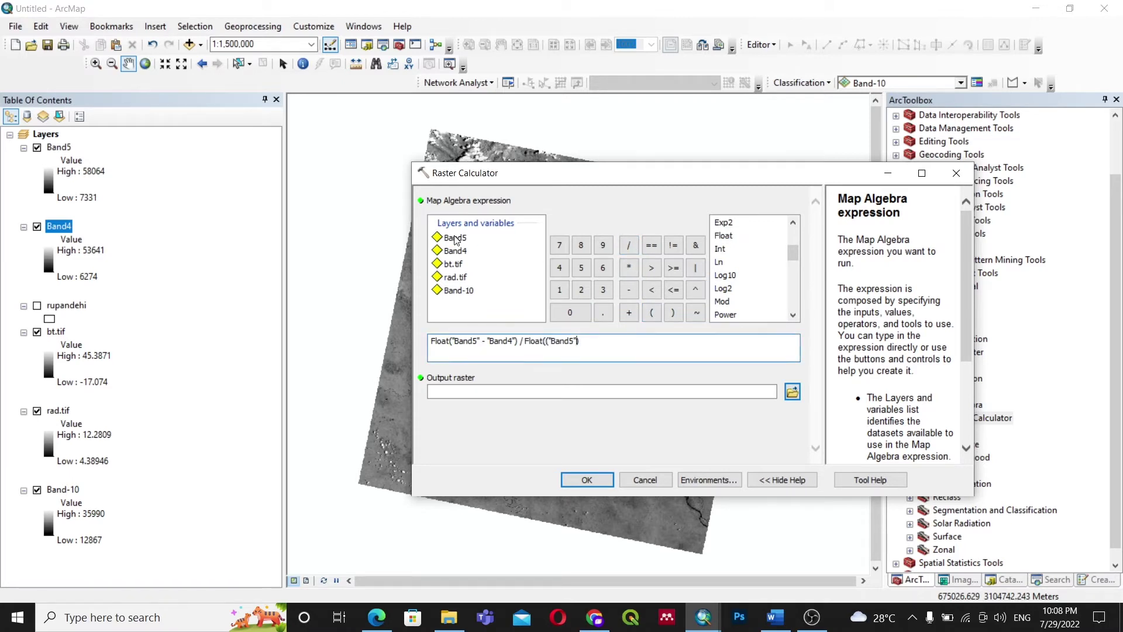
left_click(629, 312)
double_click(454, 250)
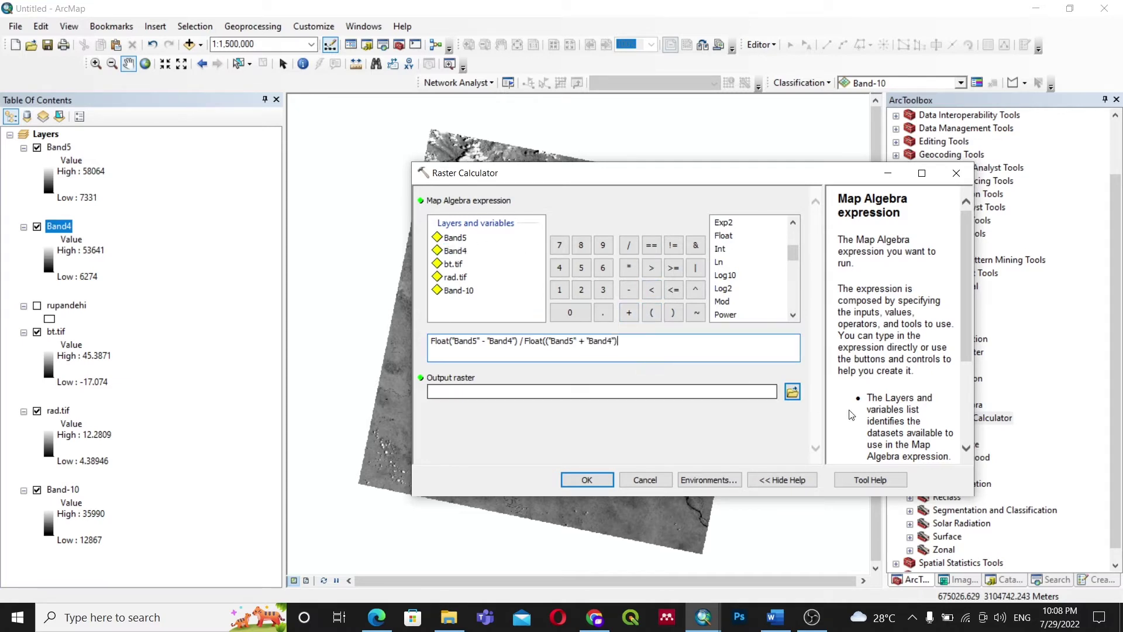
Set the output to ndvi.tif and fix parentheses to Float("Band5" - "Band4") / Float("Band5" + "Band4")
left_click(793, 392)
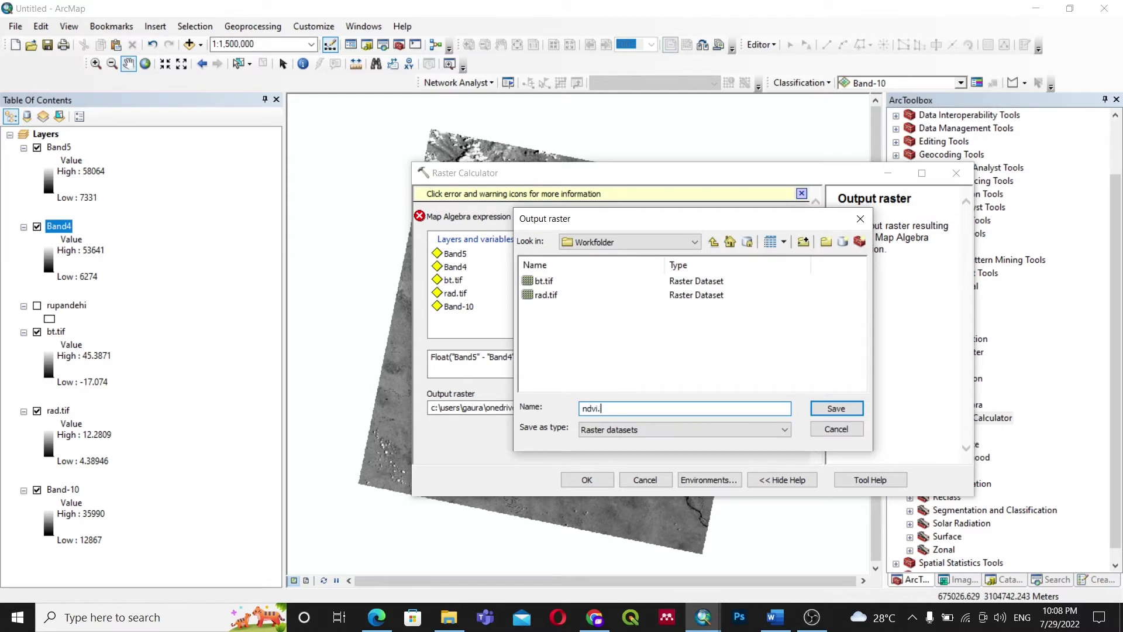
key("Return")
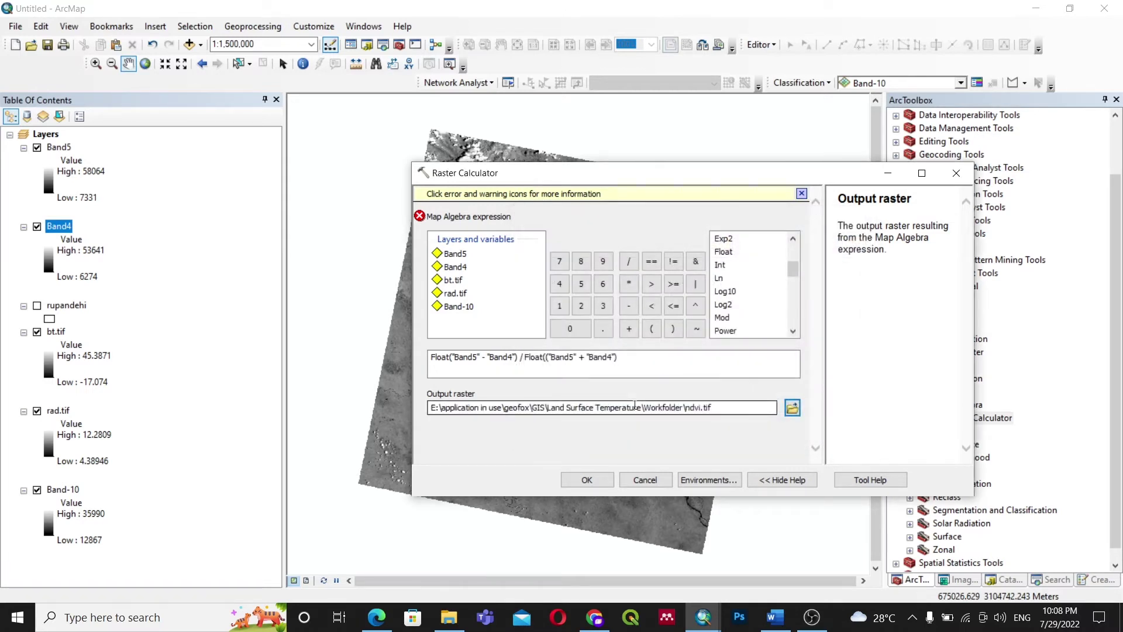
left_click(628, 363)
type(")")
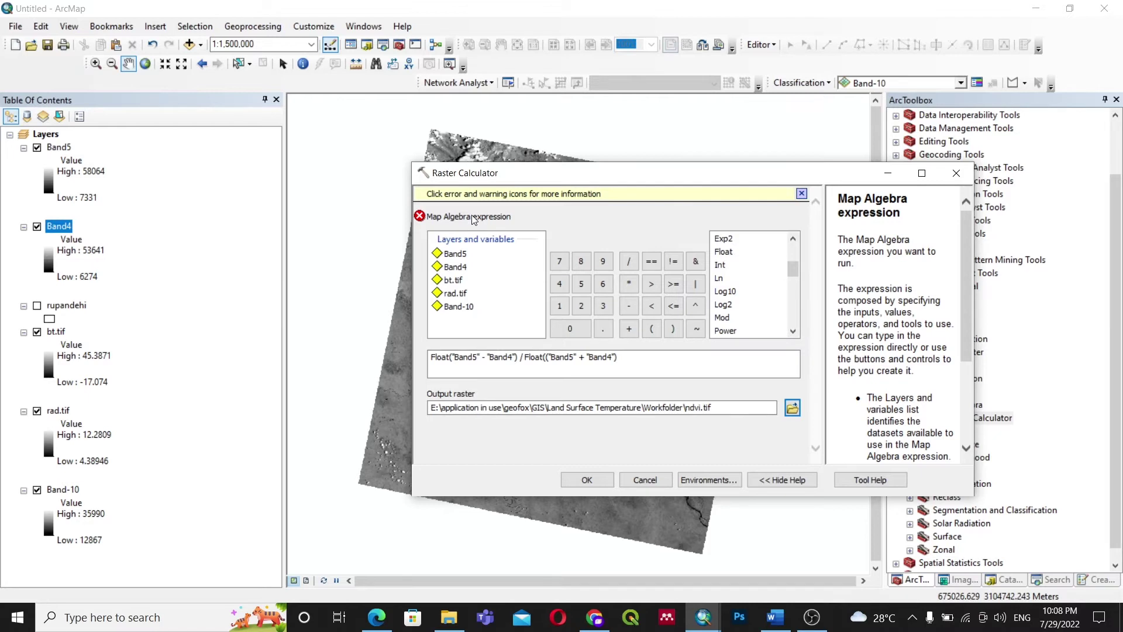
left_click(549, 358)
key("BackSpace")
left_click(734, 409)
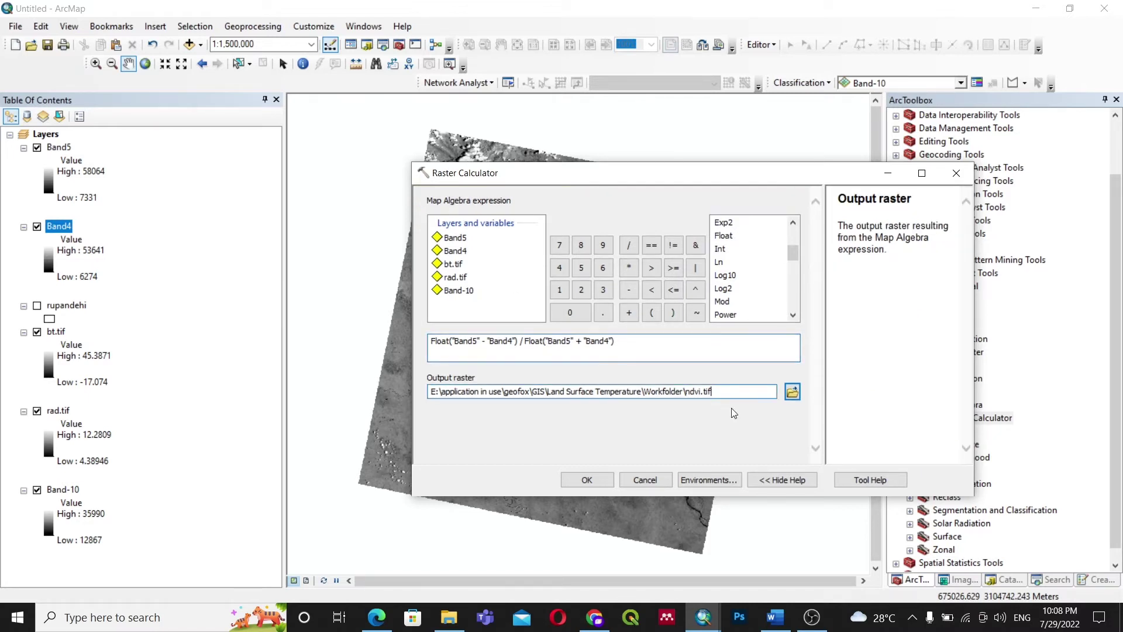
left_click(640, 345)
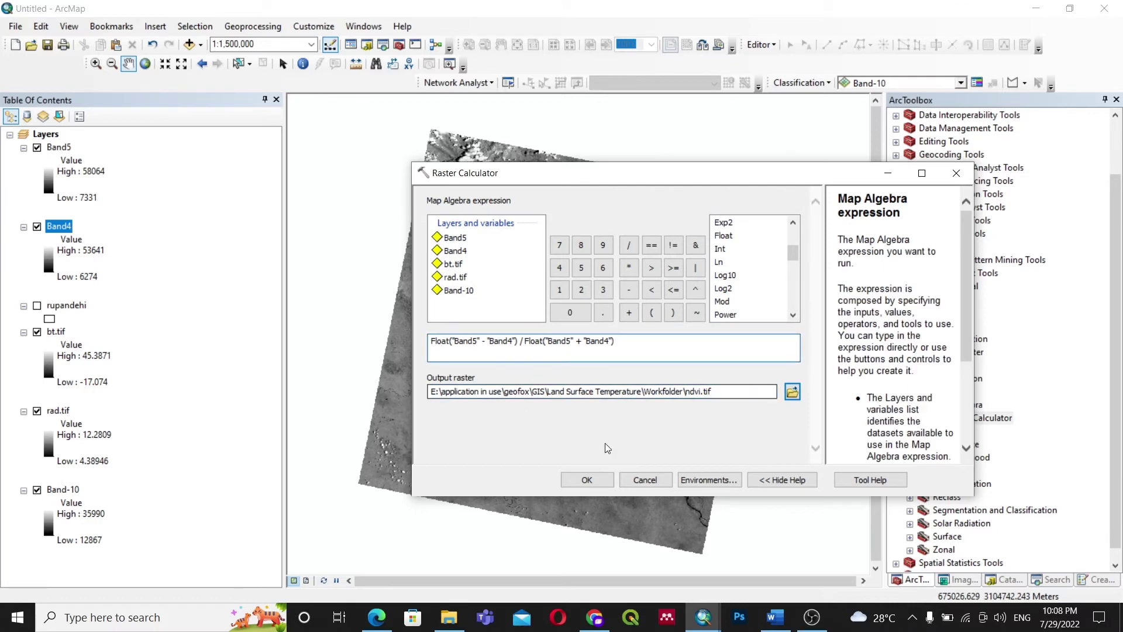
Run the NDVI calculation and zoom over the resulting ndvi.tif layer (-0.2224 to 0.620324)
left_click(586, 480)
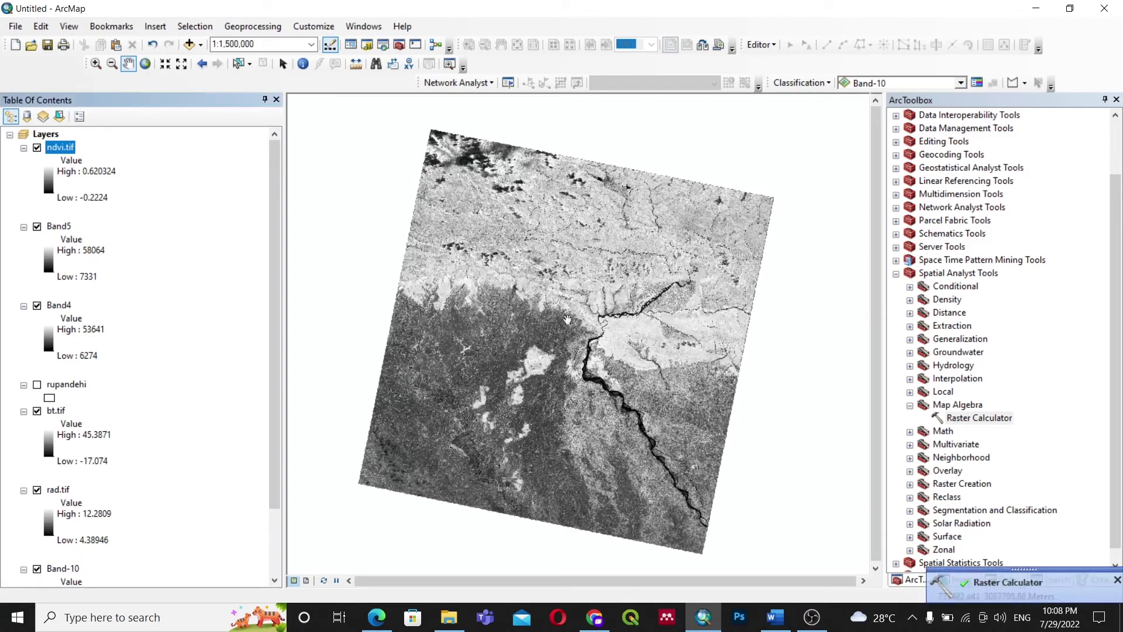
scroll(560, 341, "up", 4)
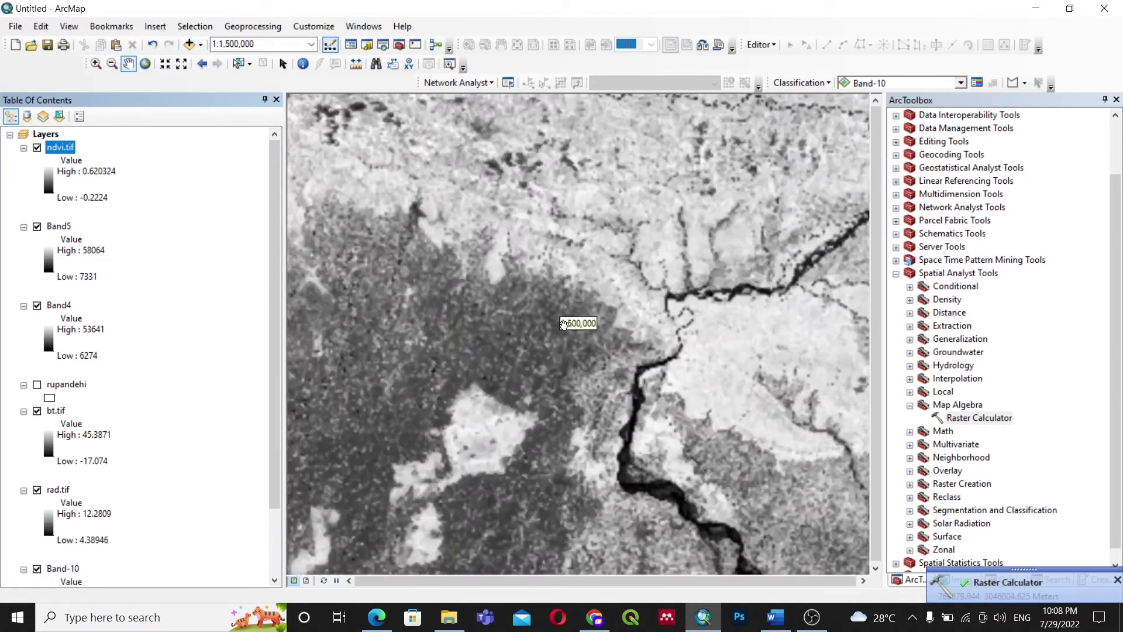
scroll(533, 352, "up", 4)
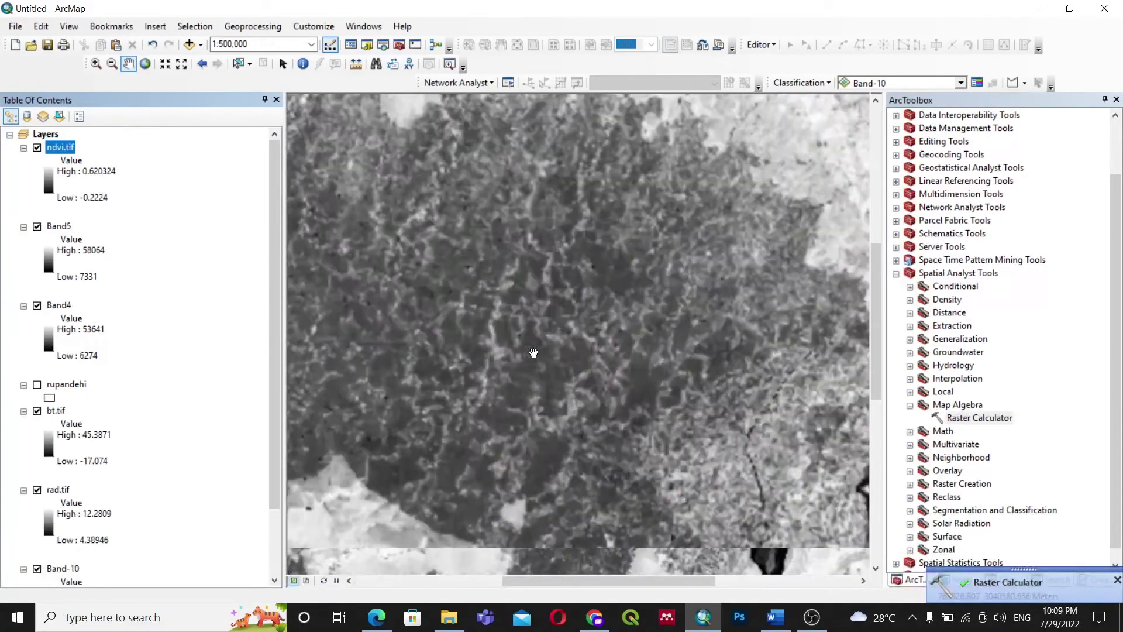
scroll(533, 352, "up", 3)
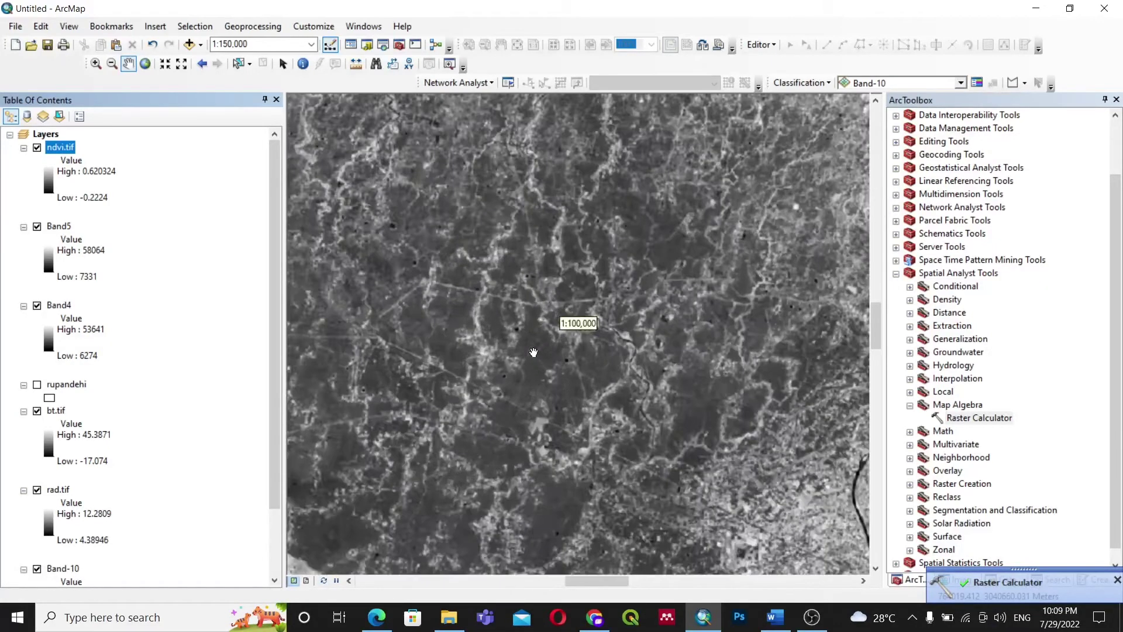
scroll(534, 352, "down", 3)
scroll(533, 352, "down", 6)
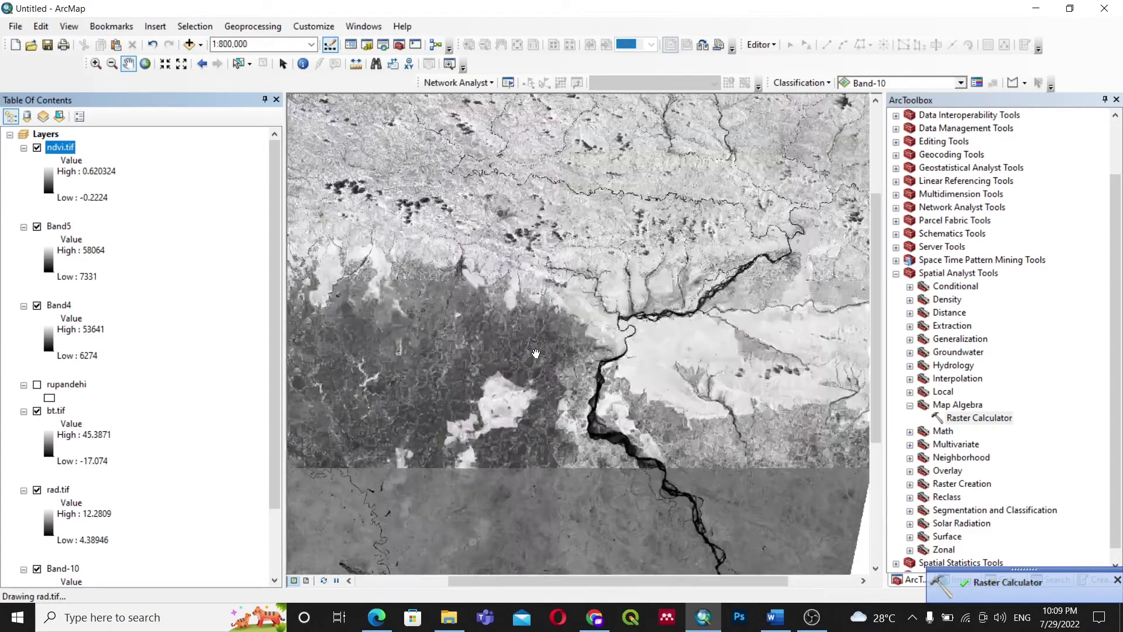
scroll(535, 353, "down", 3)
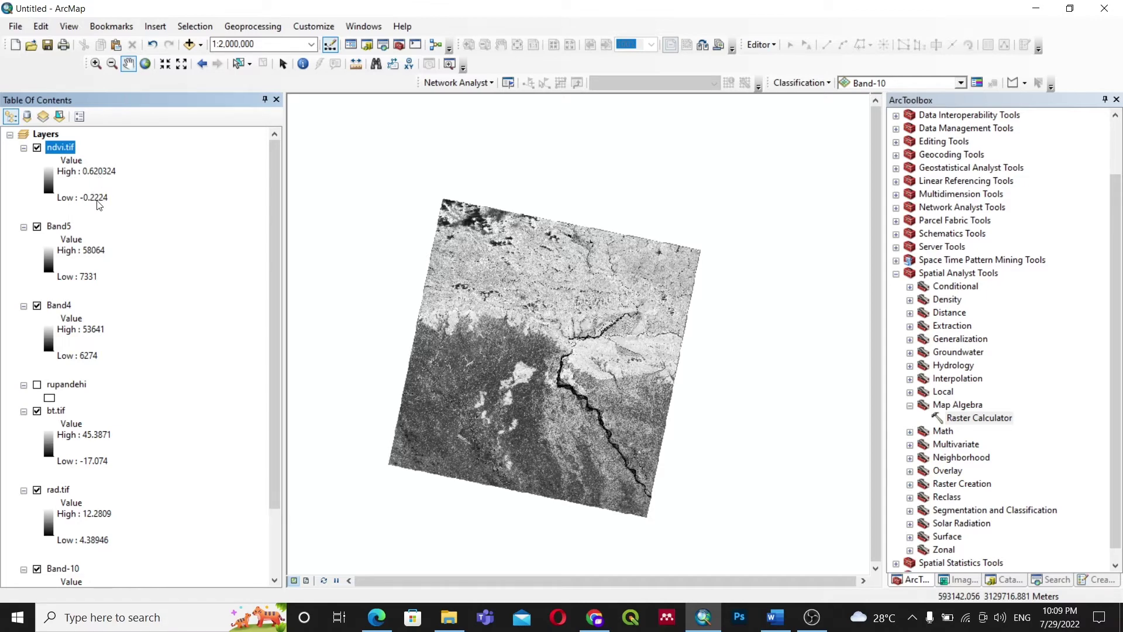
scroll(543, 348, "down", 1)
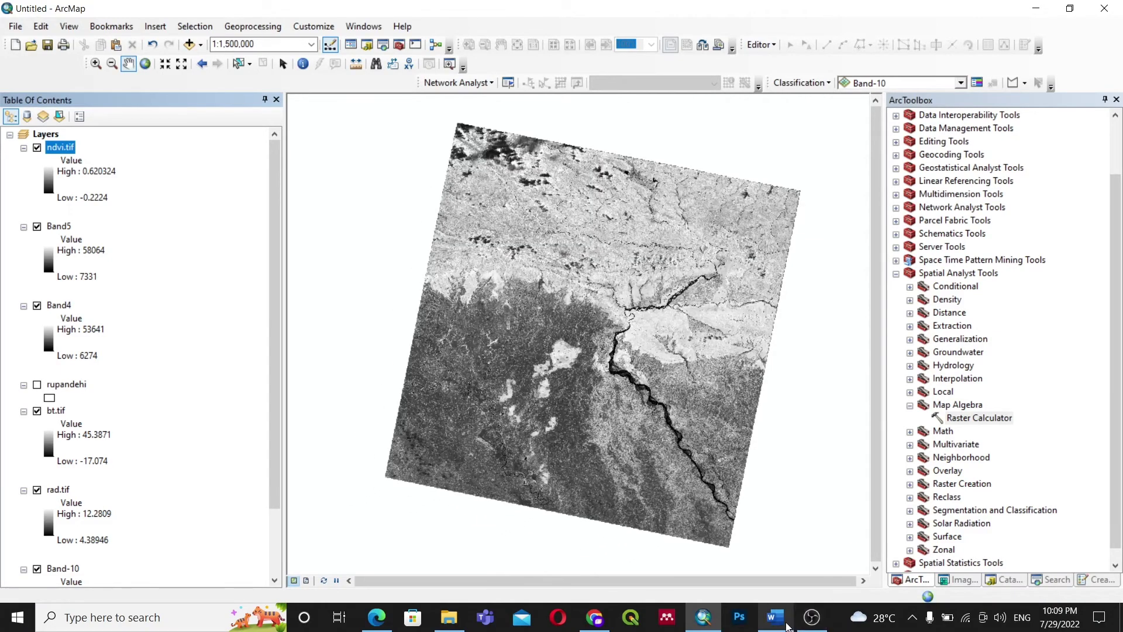
Review the proportion-of-vegetation formula in the Word notes
left_click(775, 617)
scroll(768, 555, "down", 3)
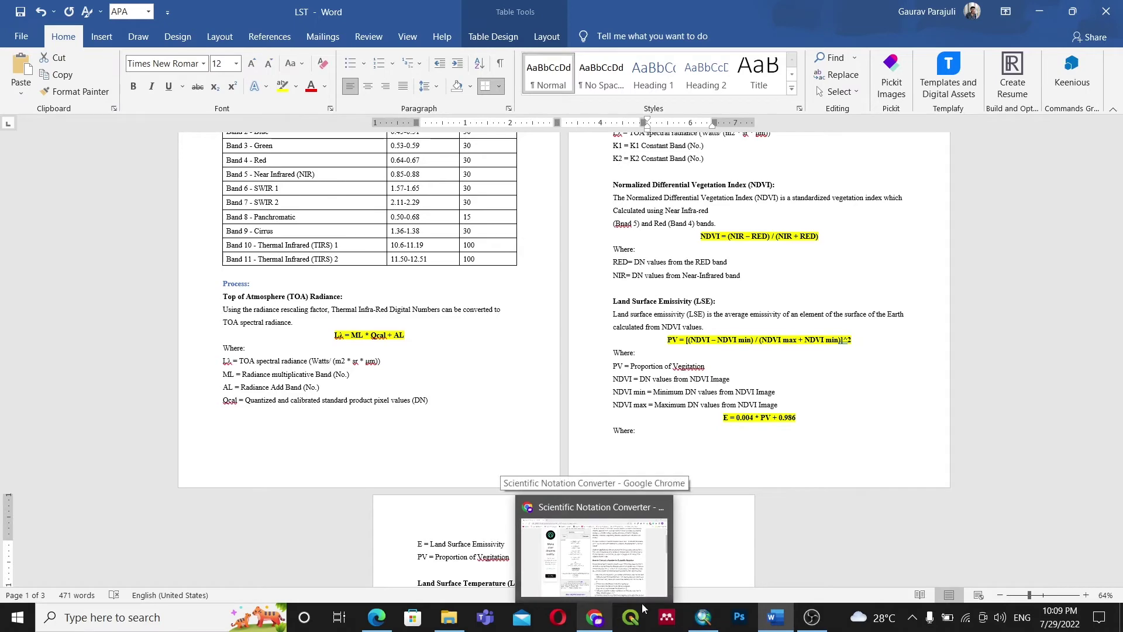
left_click(703, 617)
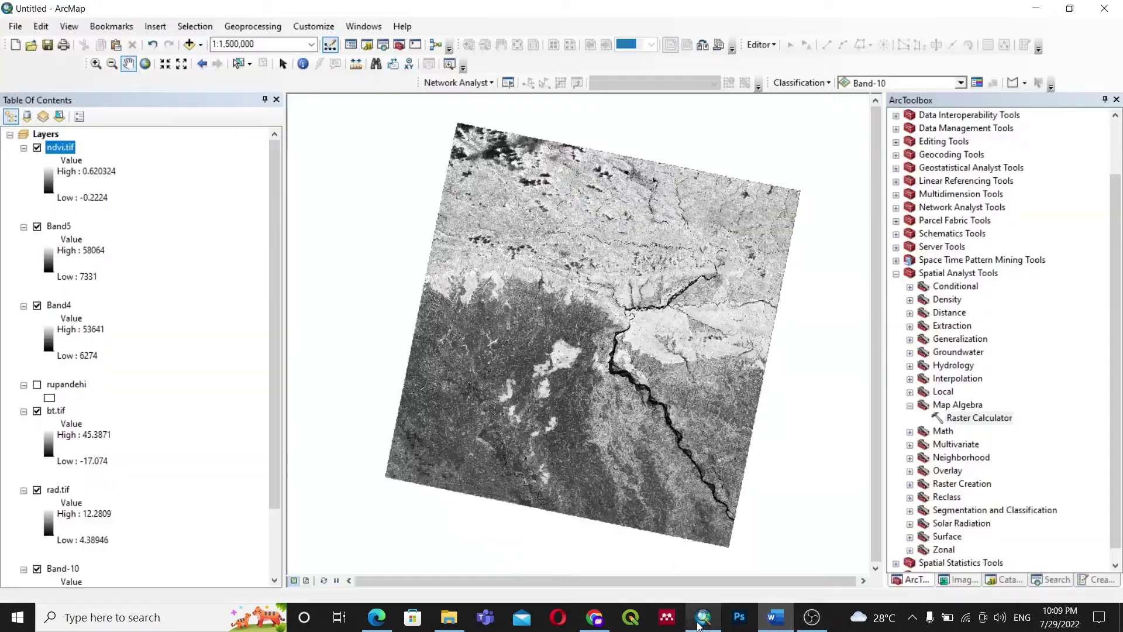
In a new Raster Calculator, start the expression Square("ndvi.tif" +0.2224)
double_click(963, 419)
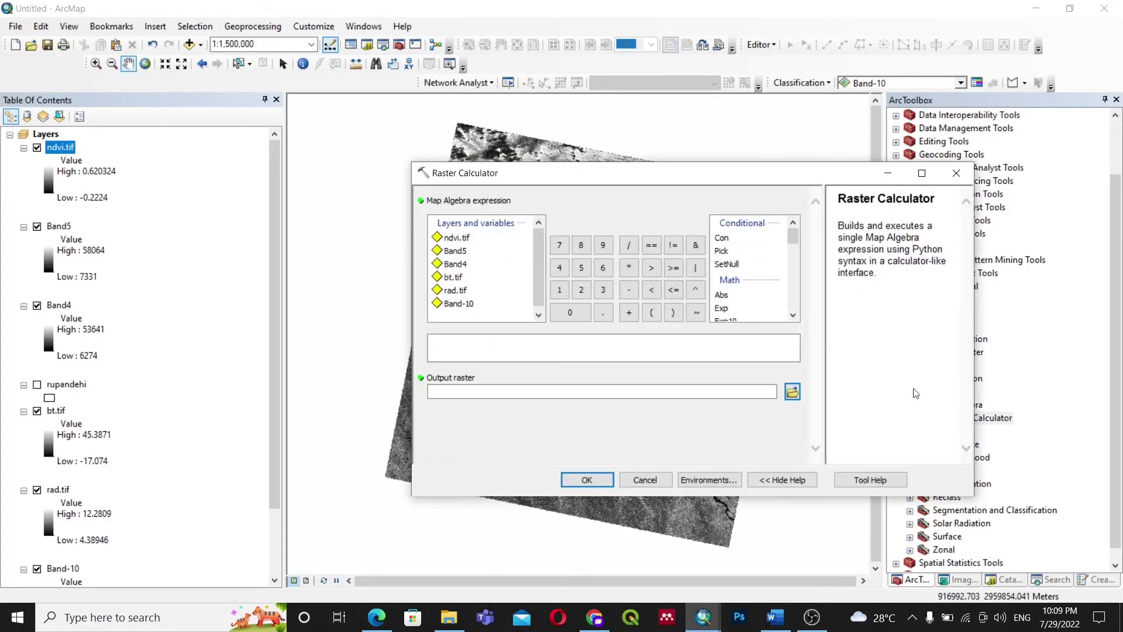
left_click(431, 349)
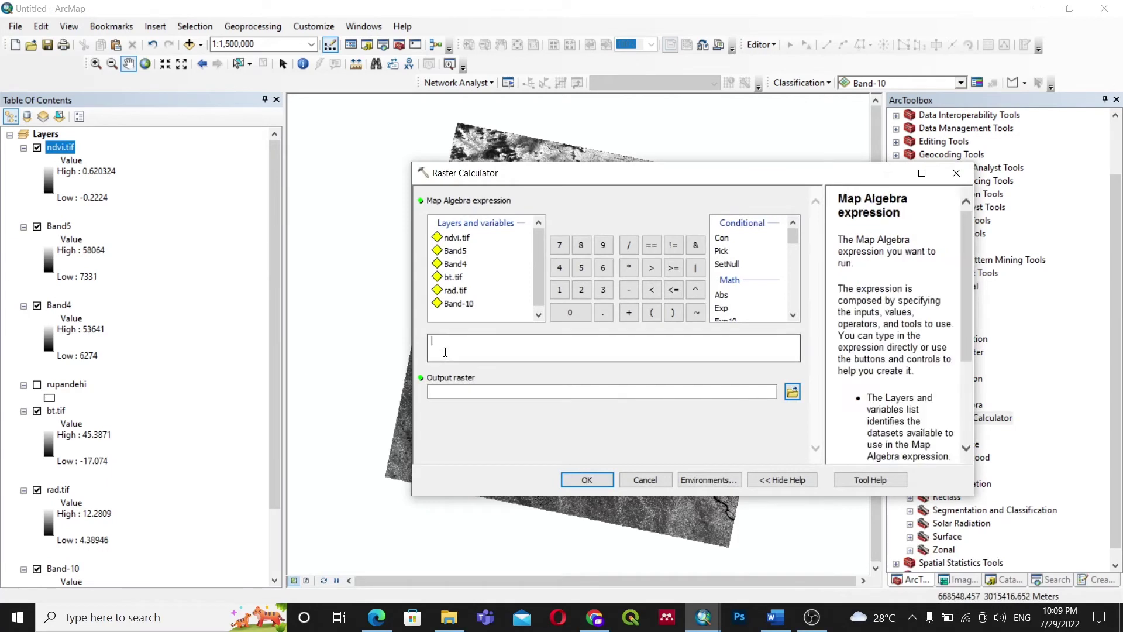
scroll(755, 261, "down", 2)
scroll(754, 260, "down", 2)
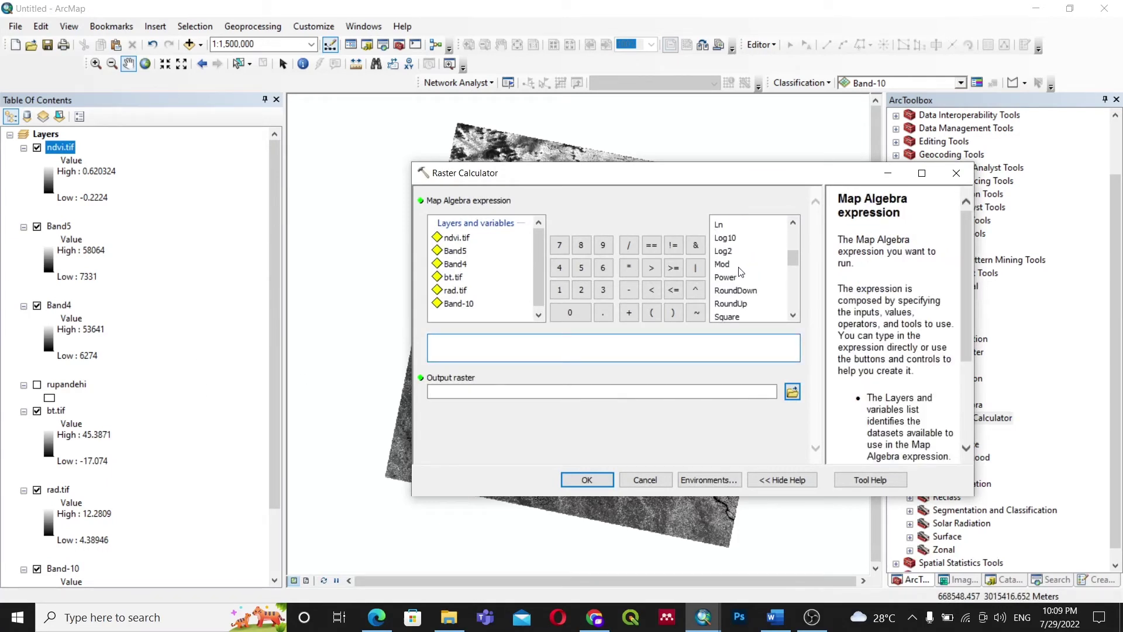
double_click(727, 317)
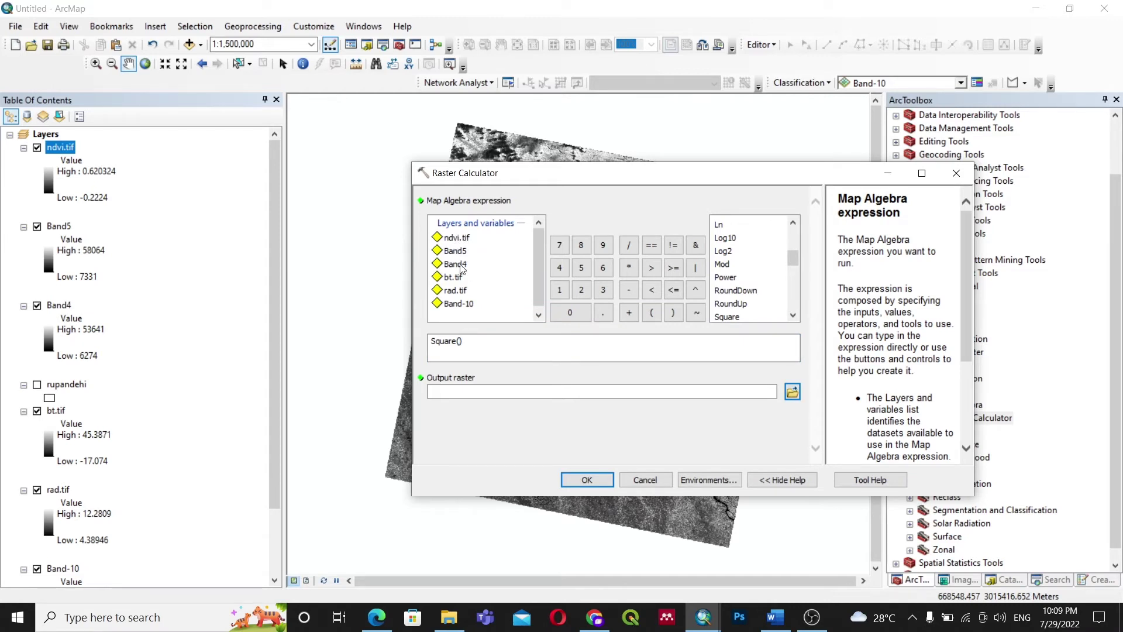
left_click(767, 619)
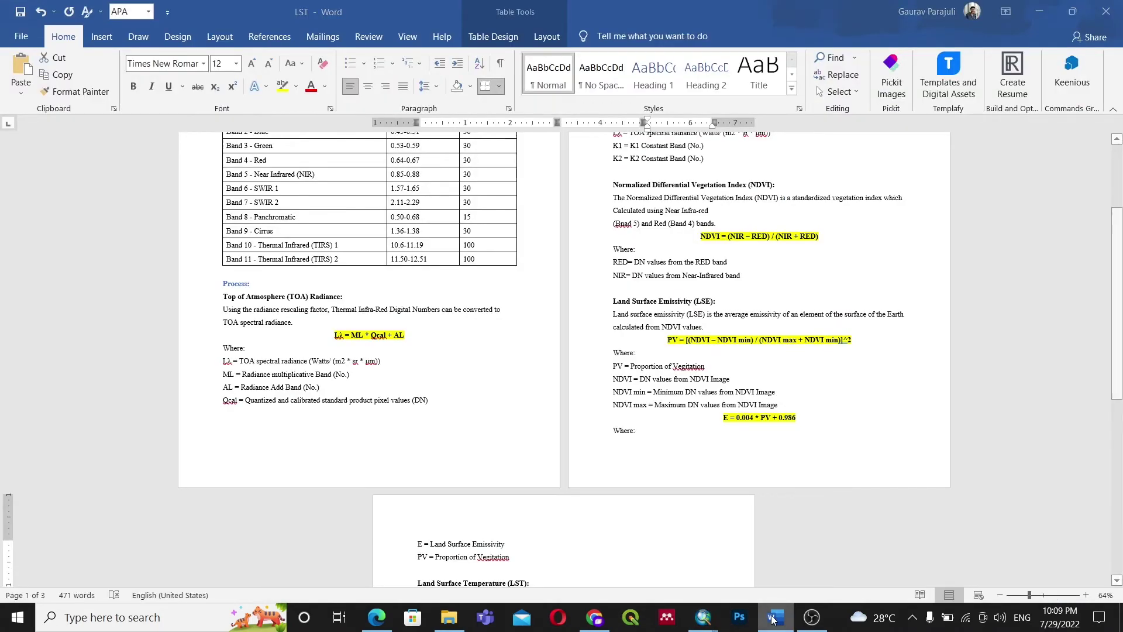
left_click(772, 618)
double_click(457, 238)
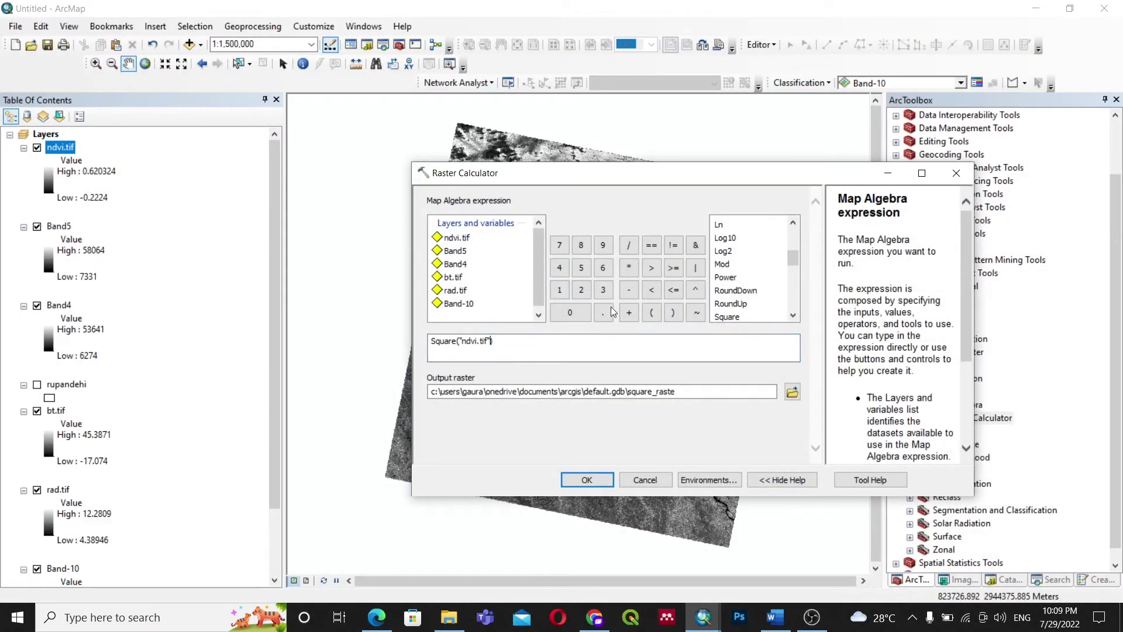
left_click(630, 296)
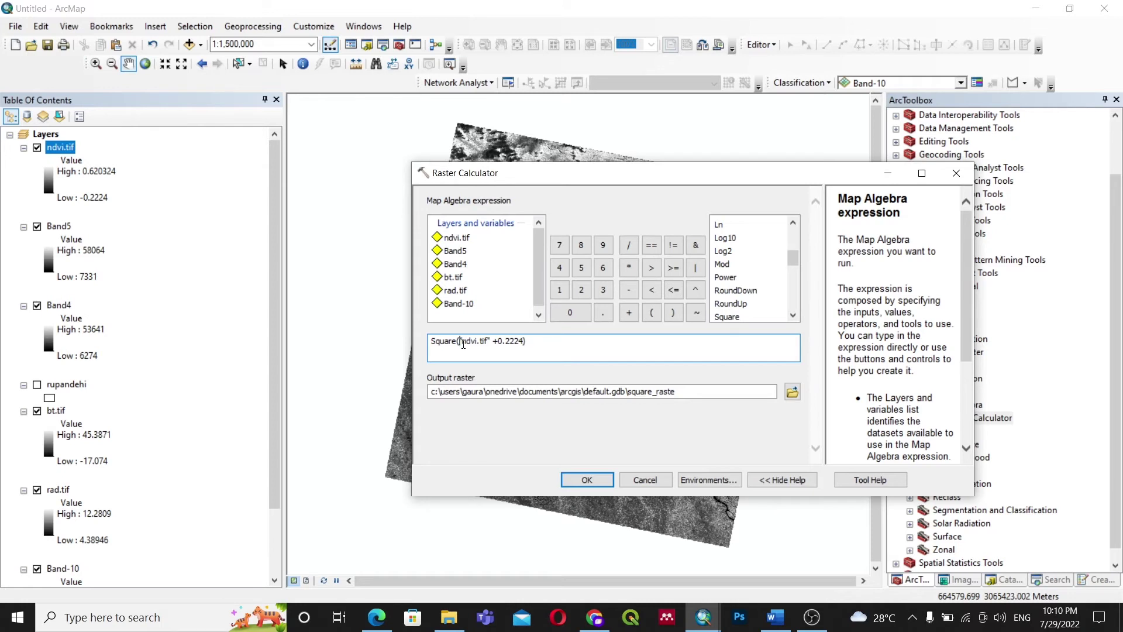
Complete Square(("ndvi.tif" +0.2224)/(0.620324+0.2224)), output it as pv.tif, and run it
type("(")
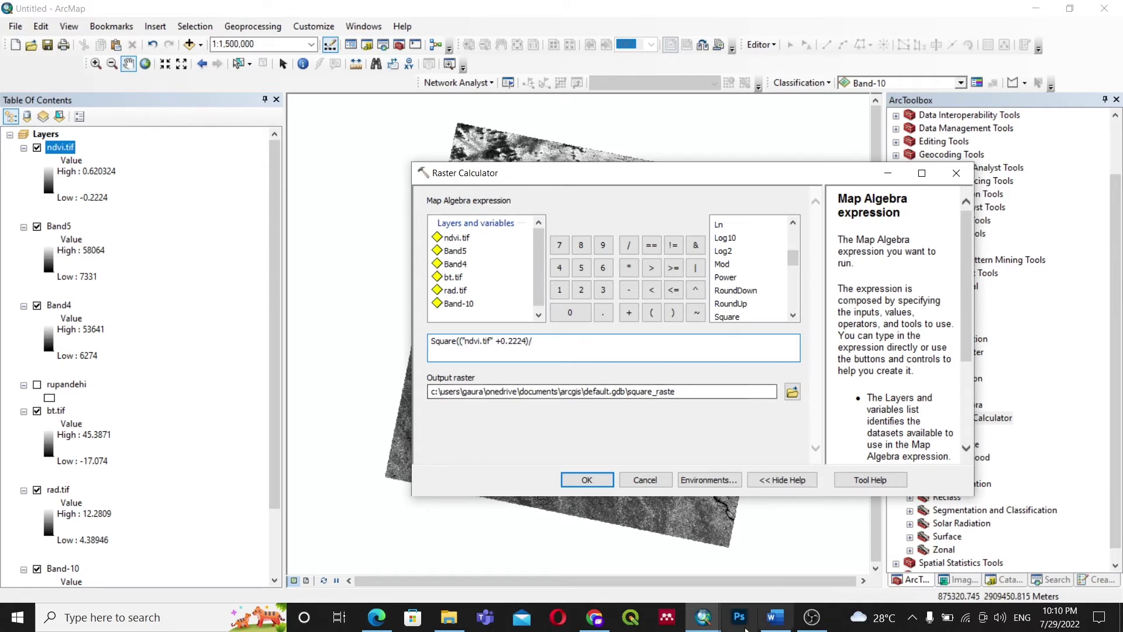
left_click(775, 618)
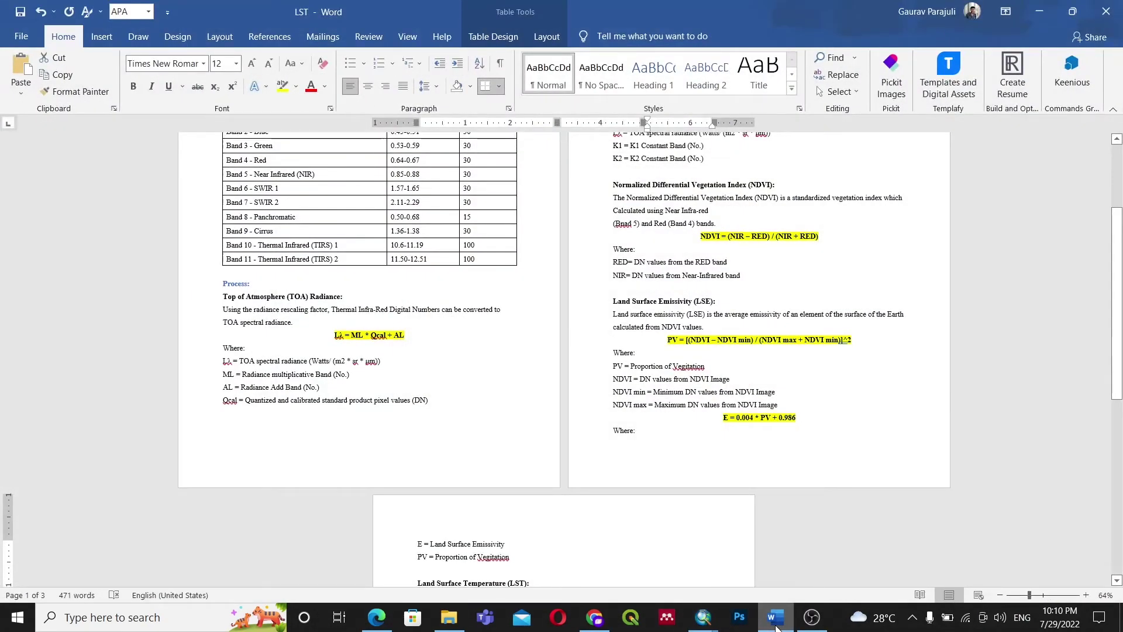
left_click(775, 621)
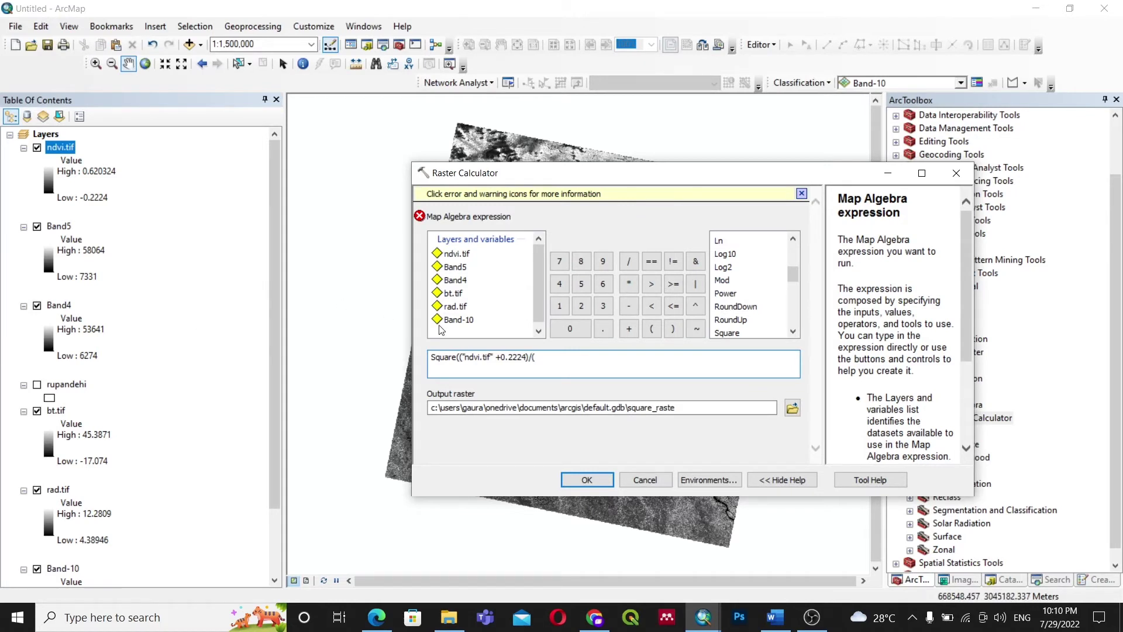
type("0.620324+0.2224")
left_click(590, 405)
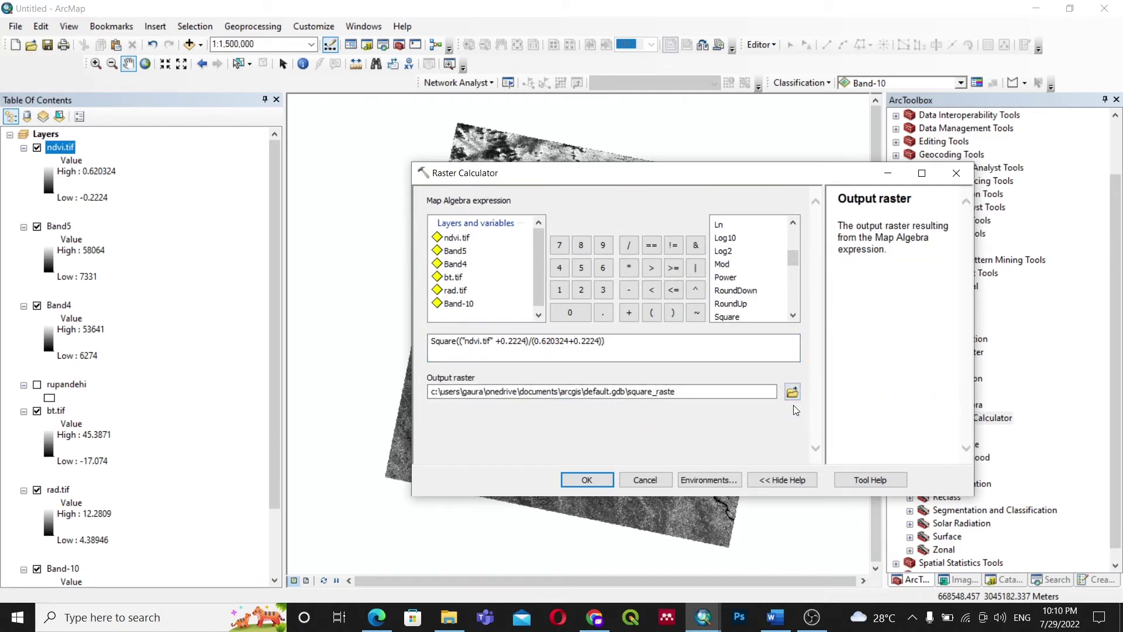
left_click(792, 391)
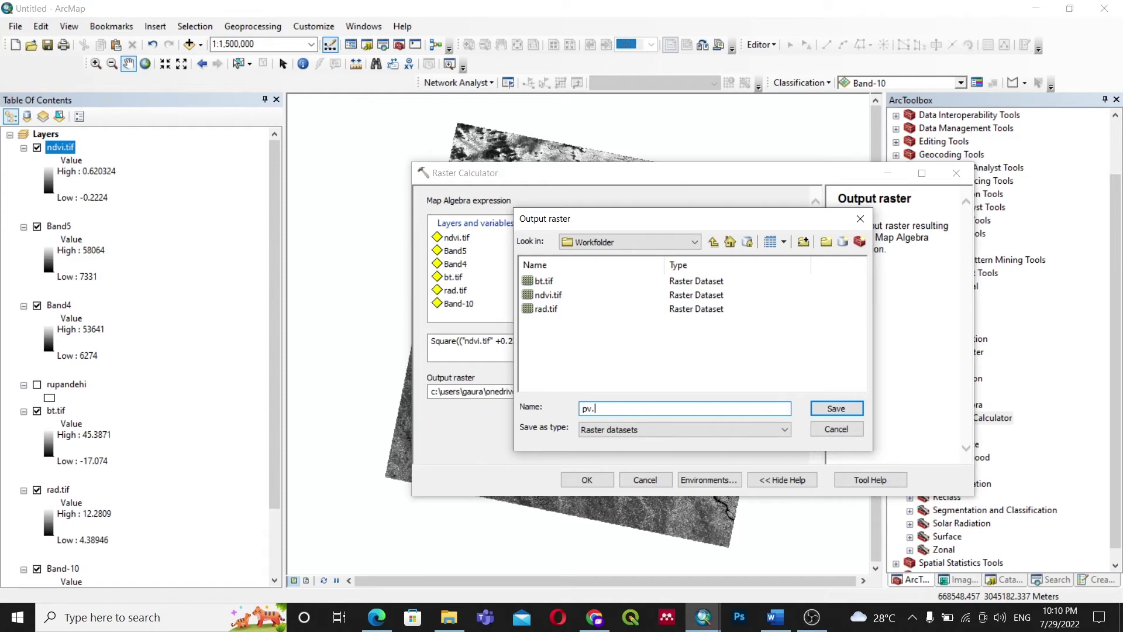
key("Return")
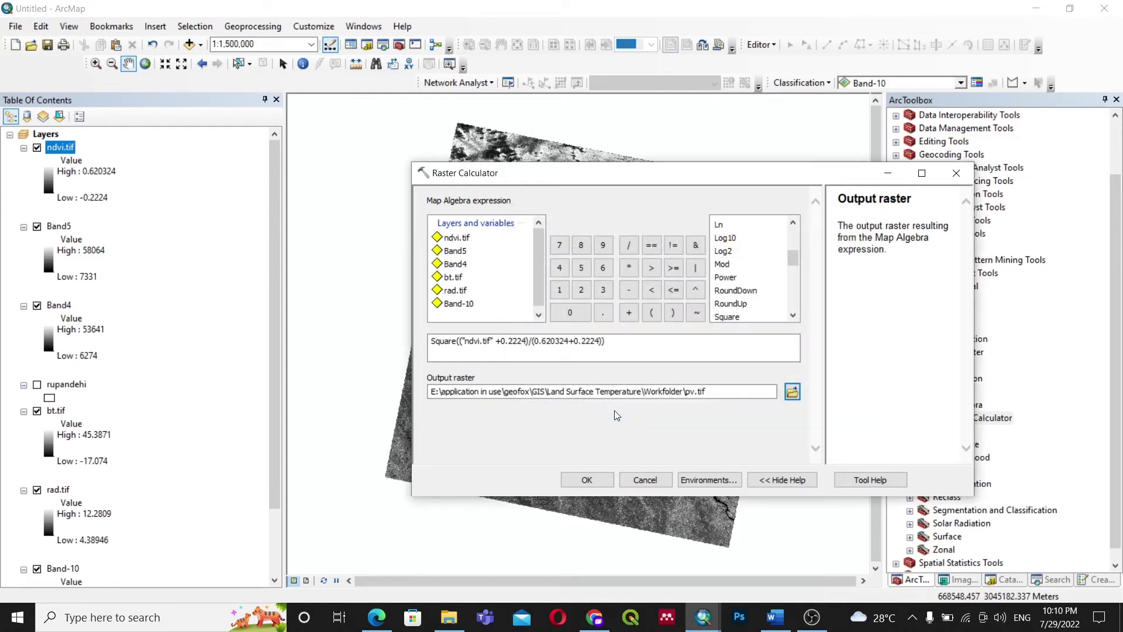
left_click(575, 480)
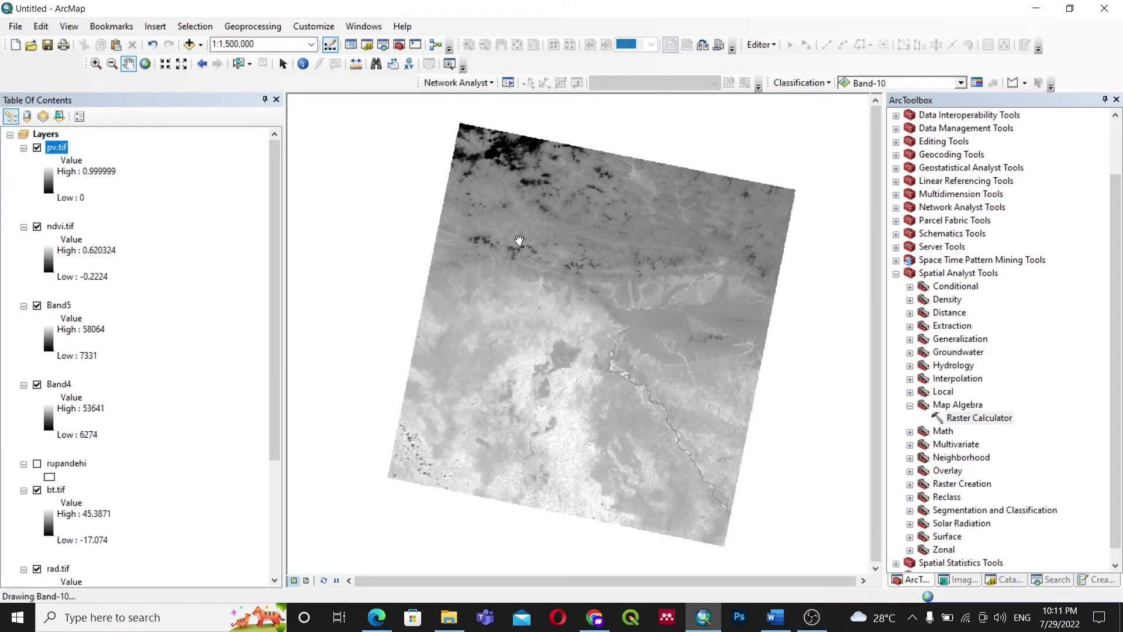
Enter the emissivity expression 0.004*"pv.tif" + 0.986 in a new Raster Calculator
left_click(776, 622)
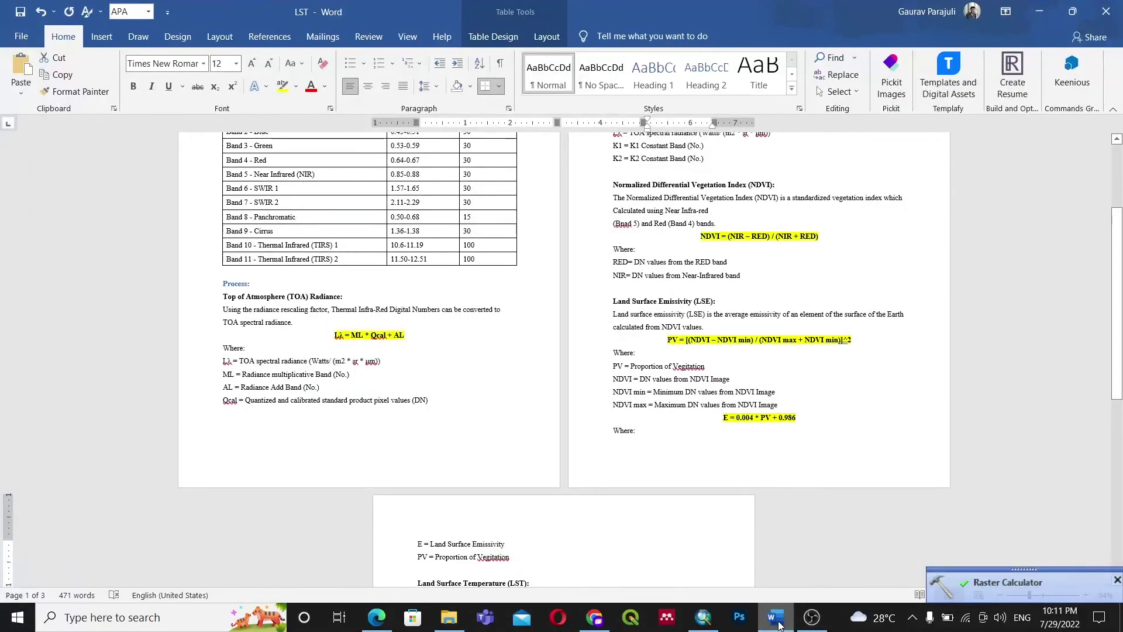
scroll(740, 418, "down", 3)
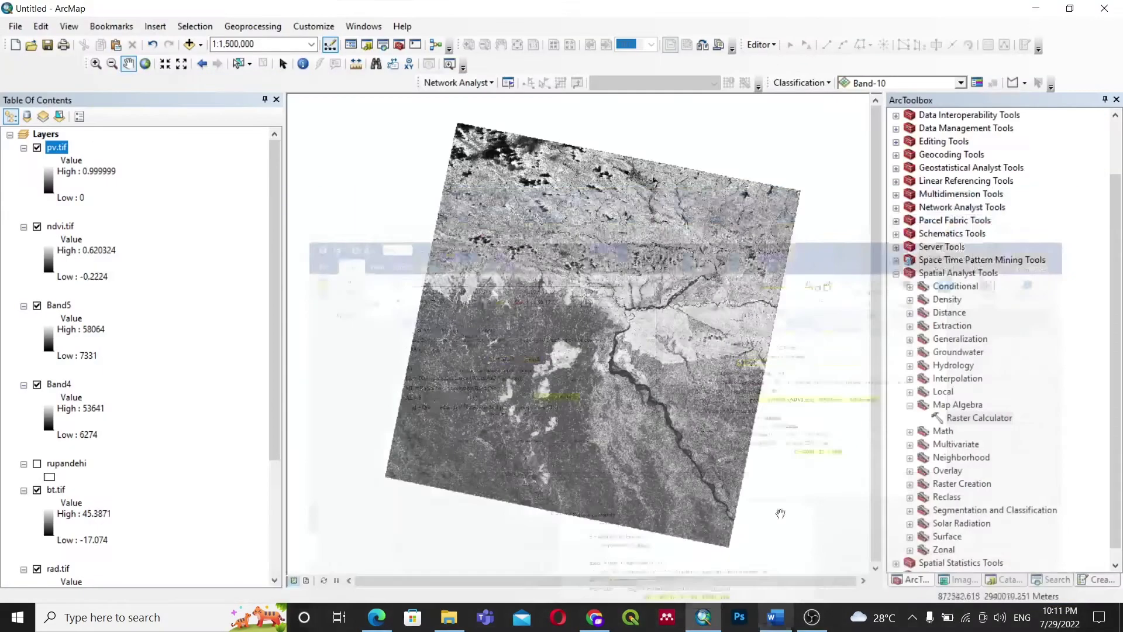
left_click(703, 617)
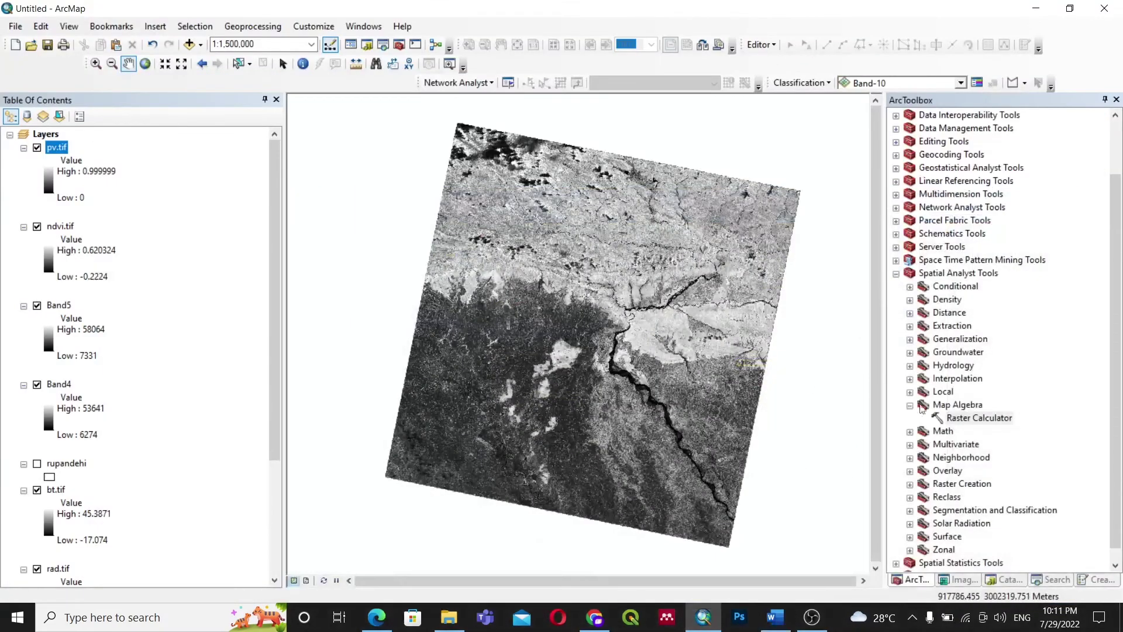
double_click(975, 418)
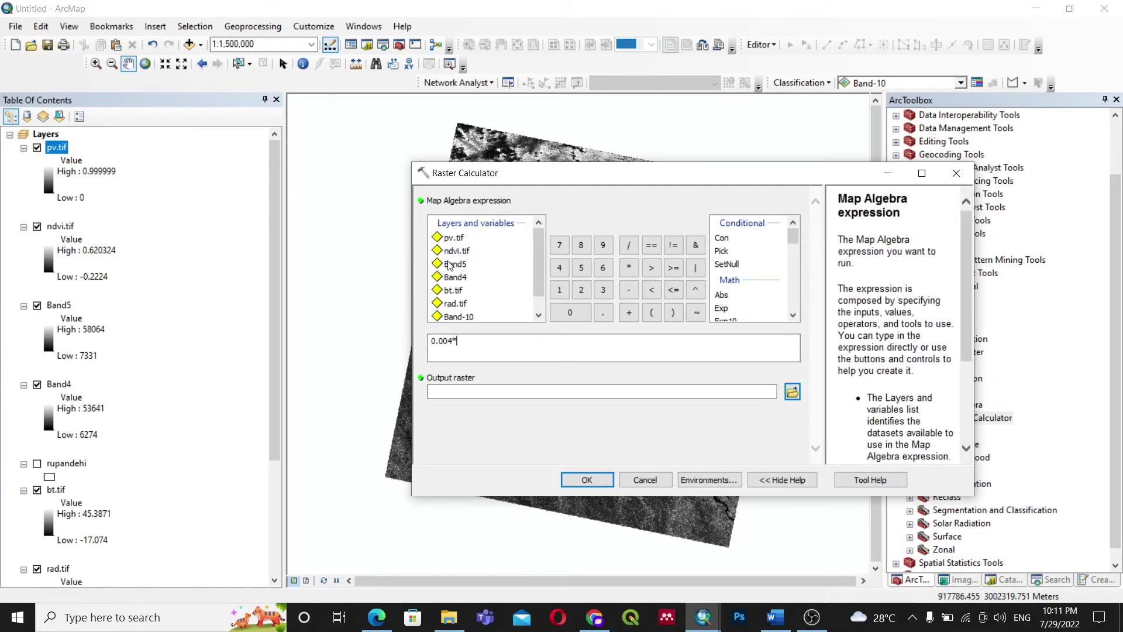
left_click(629, 313)
left_click(777, 620)
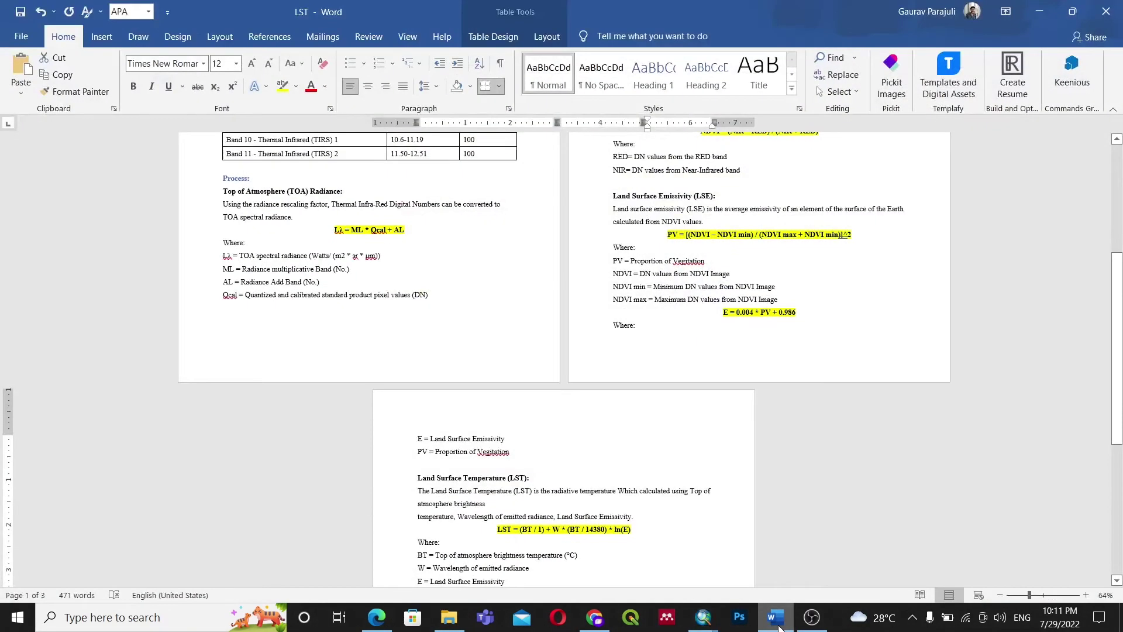
left_click(779, 624)
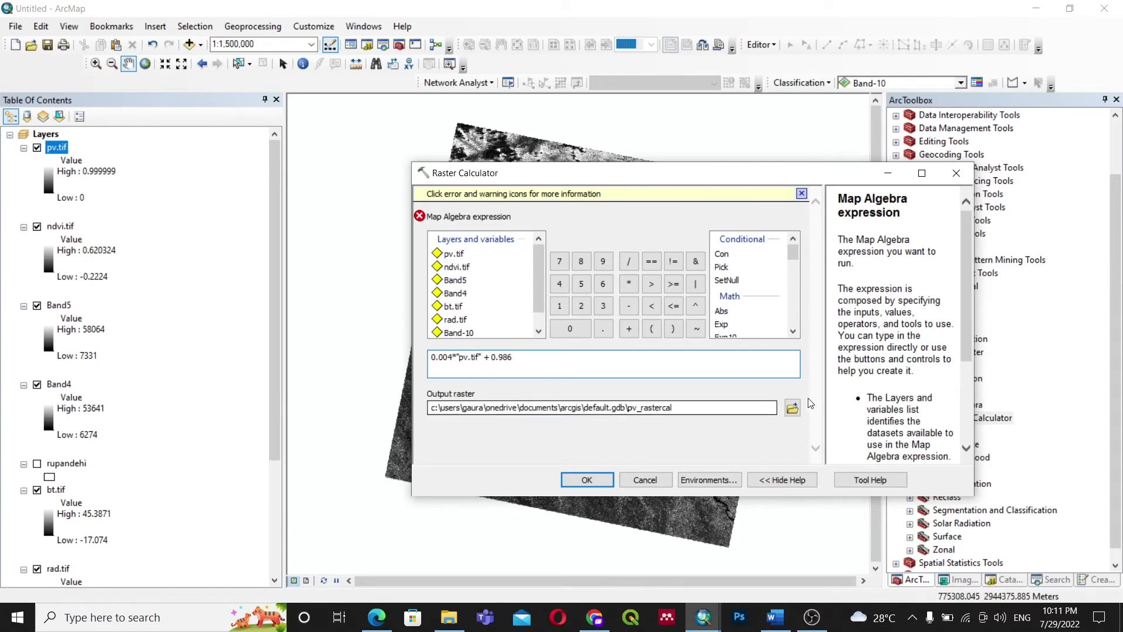
left_click(767, 408)
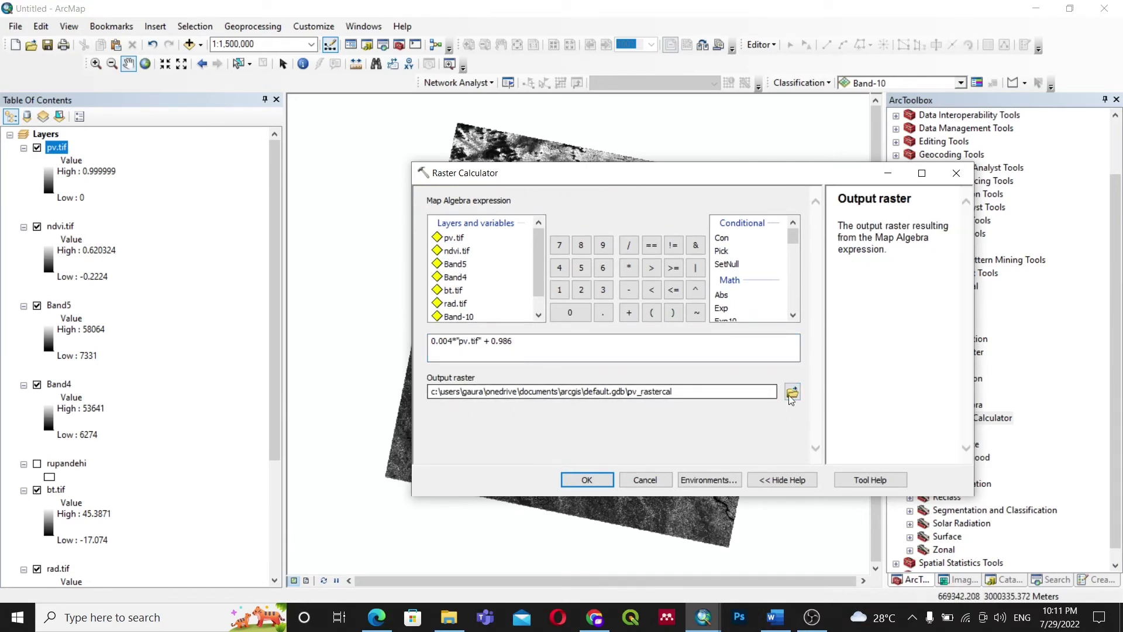
Set the output to Workfolder\emi.tif and run the emissivity calculation
left_click(792, 393)
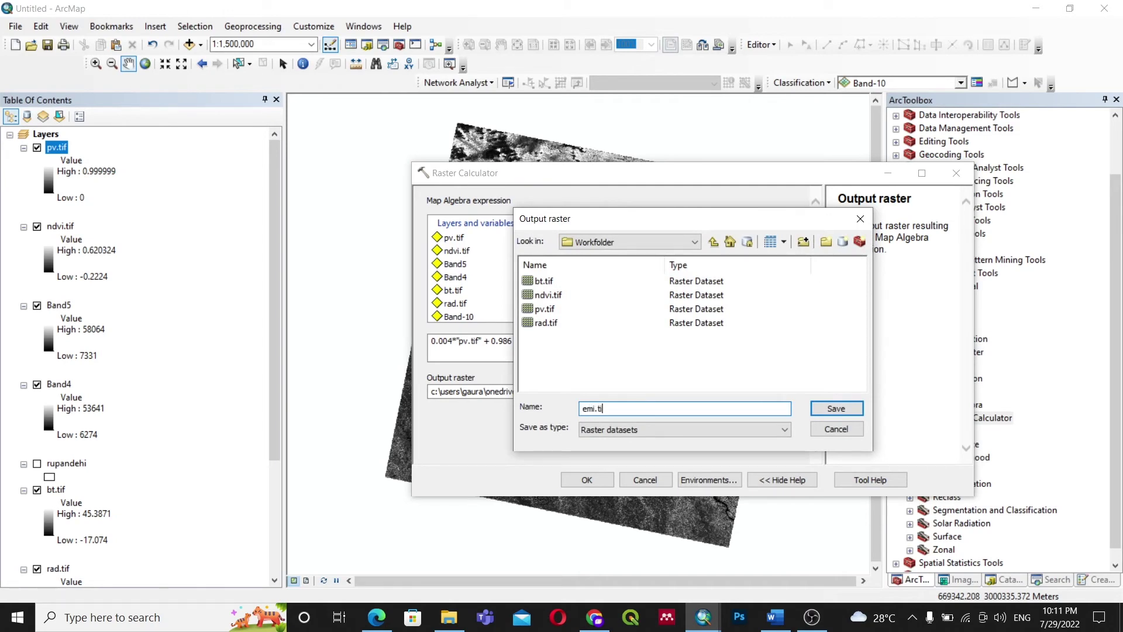
type("emi.tif")
key("Return")
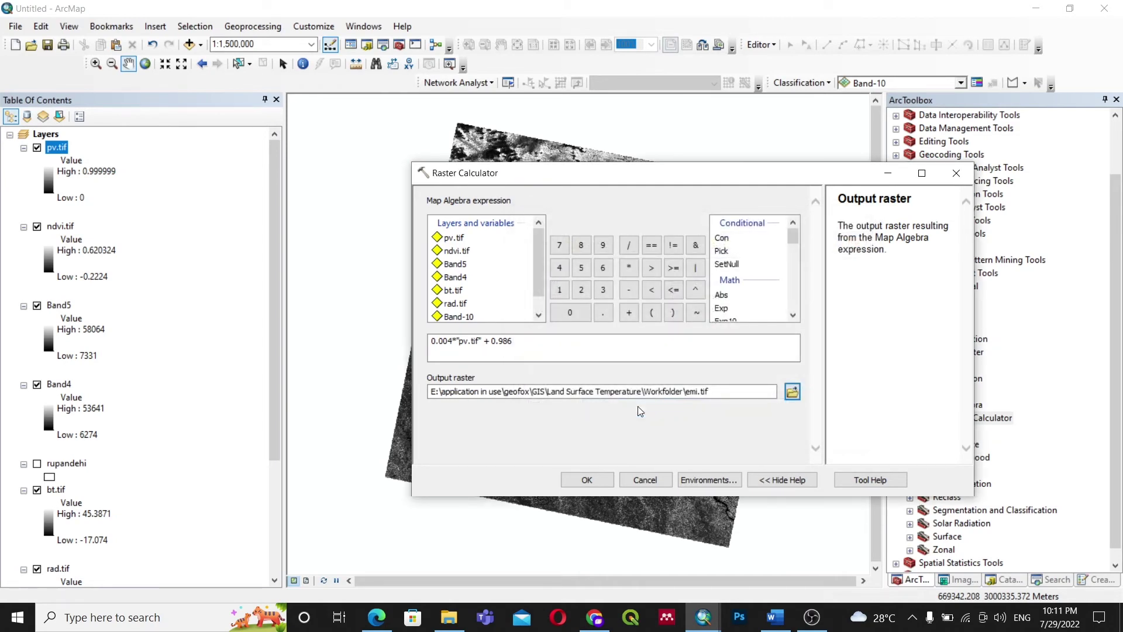
left_click(602, 479)
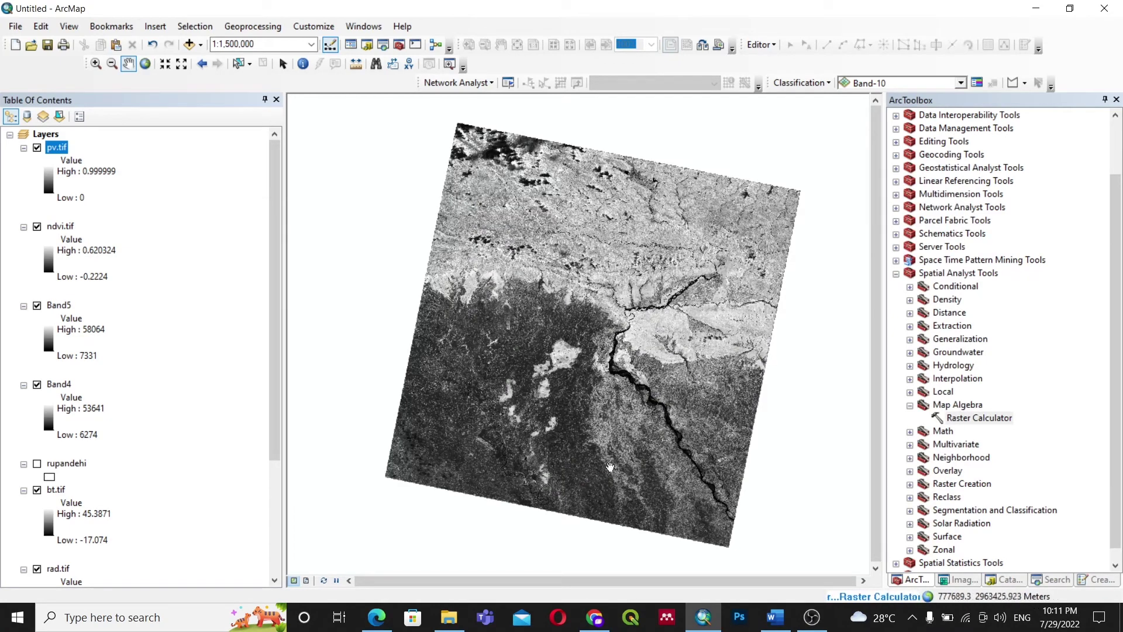
Scroll the Word notes to the Data To Be Used constants table, then reopen Raster Calculator
left_click(775, 617)
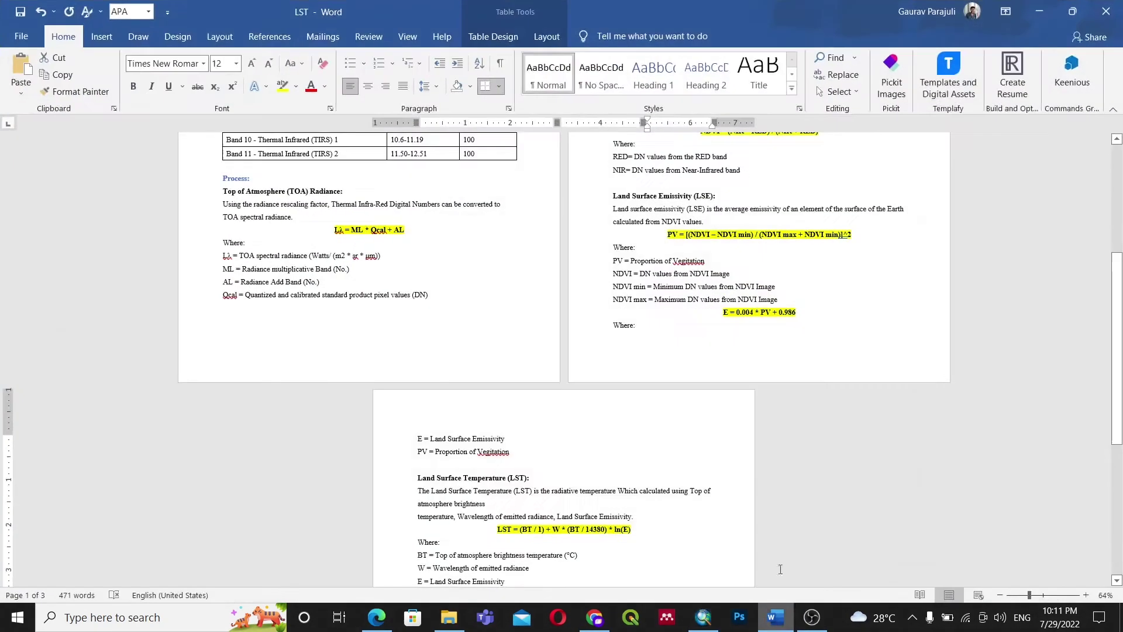
scroll(477, 415, "down", 4)
scroll(476, 415, "down", 3)
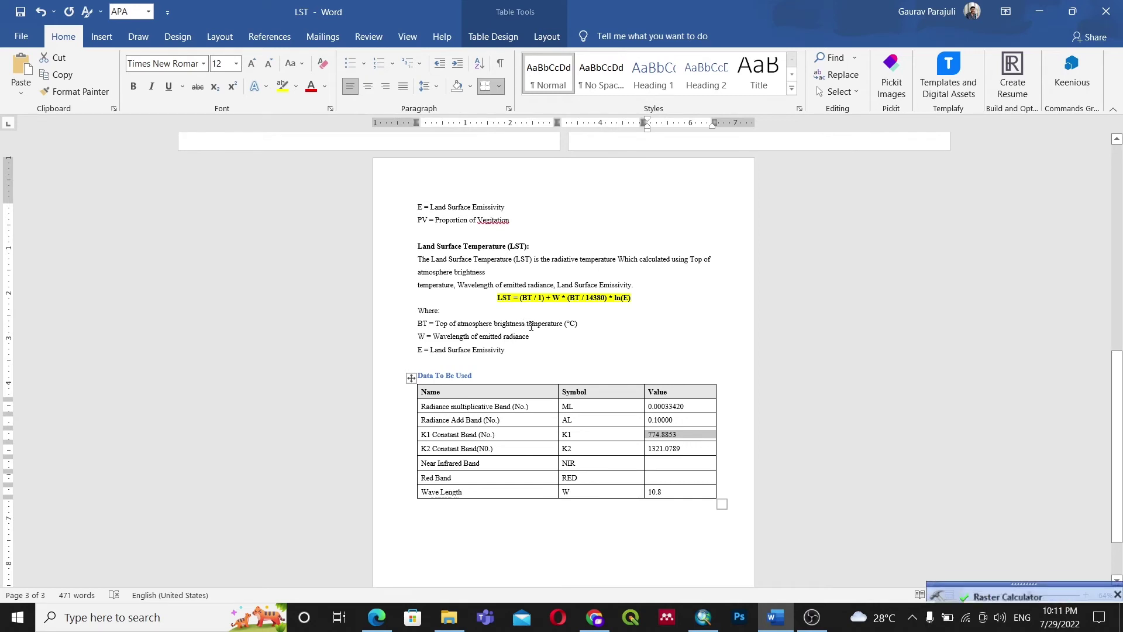
left_click(703, 617)
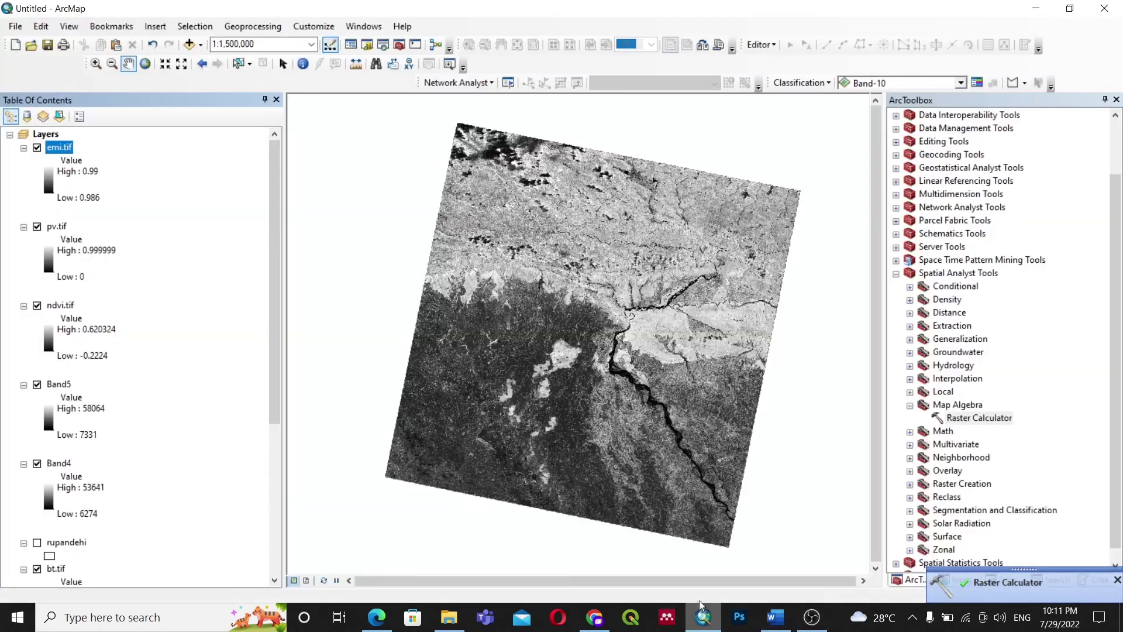
double_click(968, 418)
left_click(776, 617)
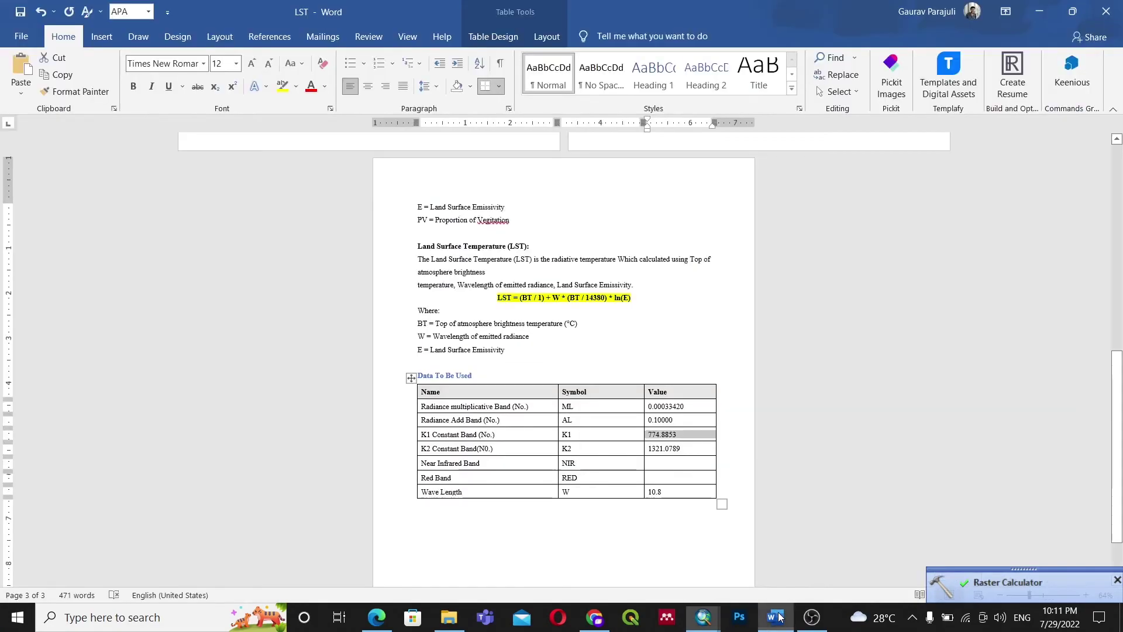
left_click(776, 617)
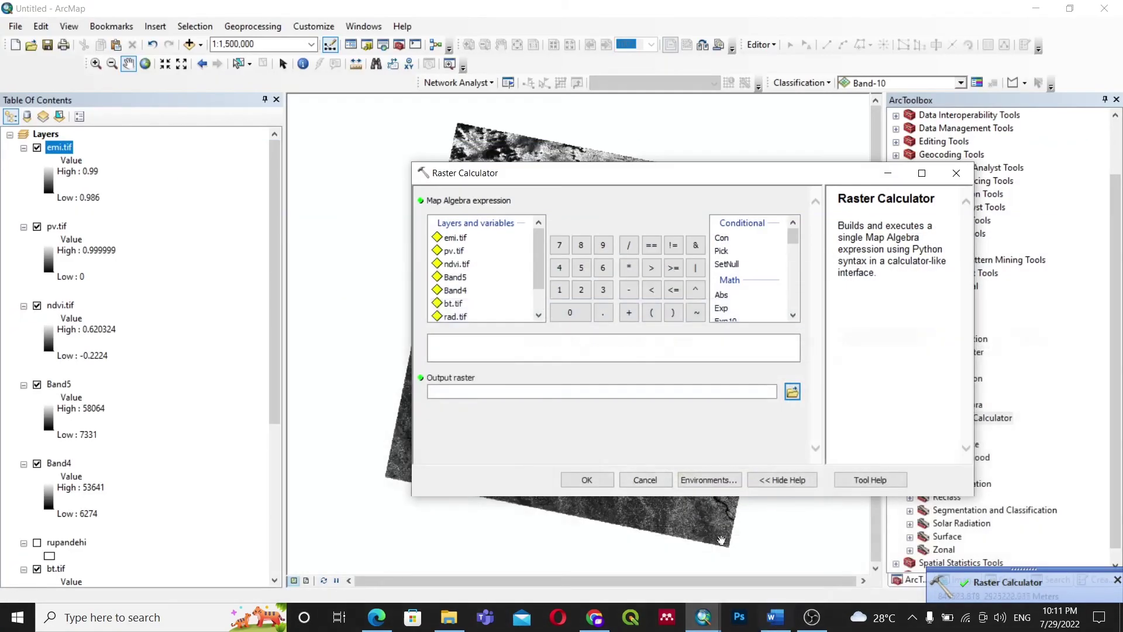
Begin the LST expression with ("bt.tif" + 1), checking the formula and constants in Word
left_click(651, 312)
left_click(456, 303)
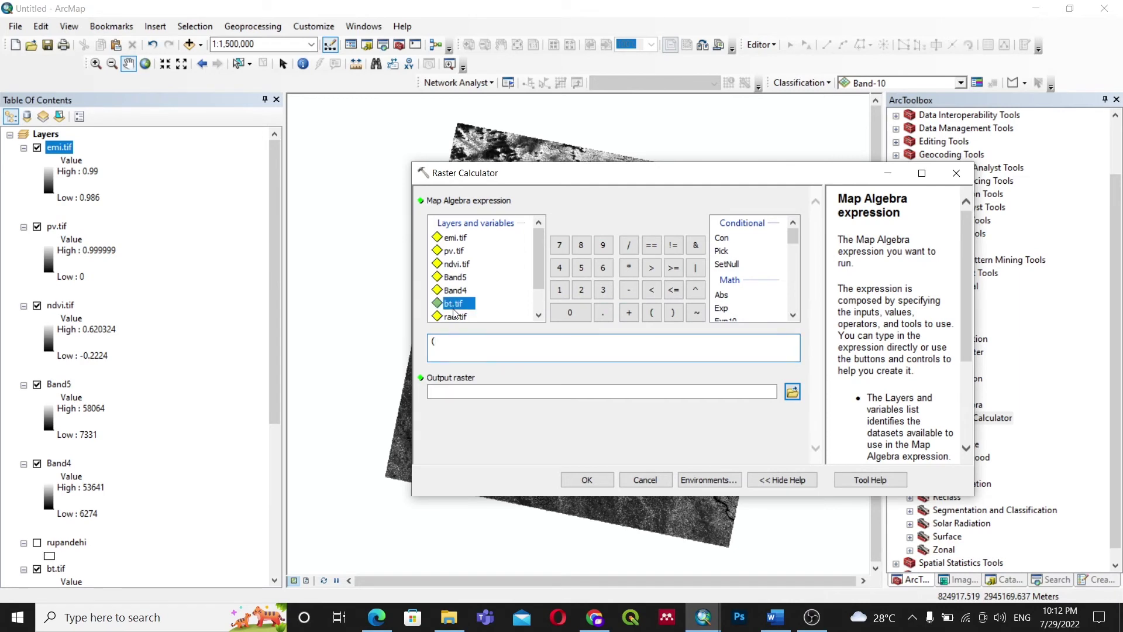
double_click(456, 305)
left_click(629, 317)
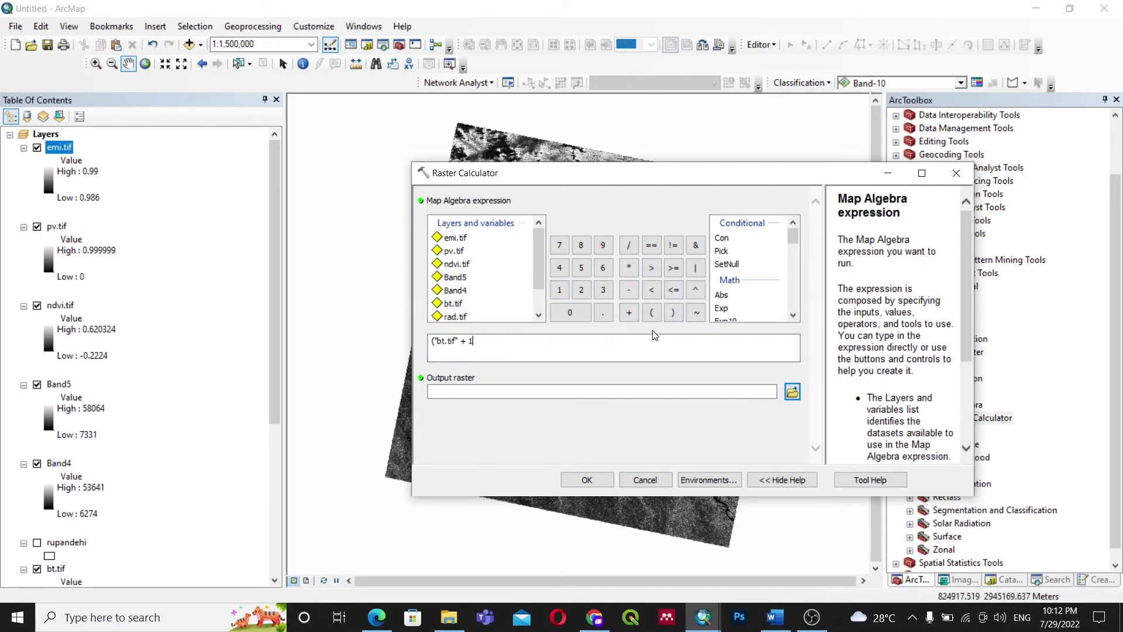
left_click(783, 621)
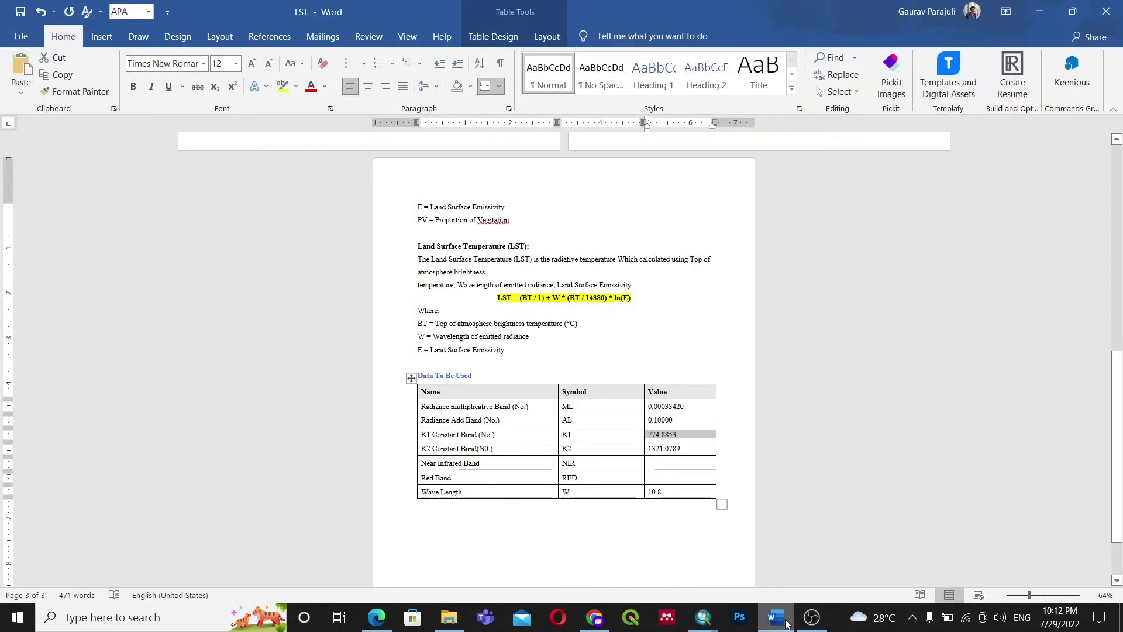
left_click(785, 623)
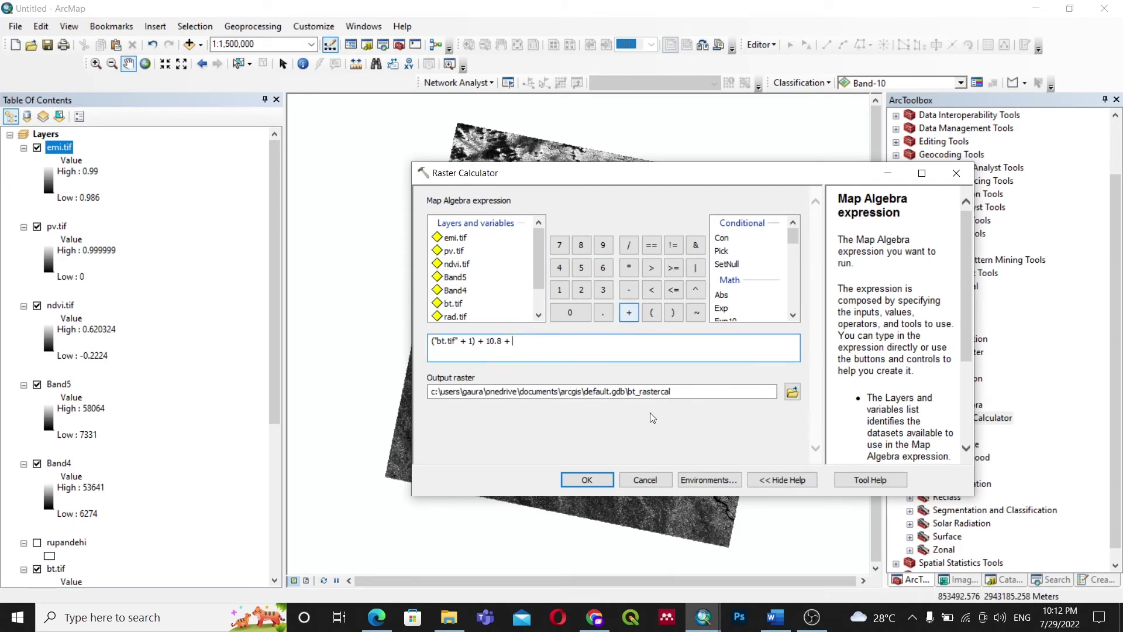
left_click(783, 618)
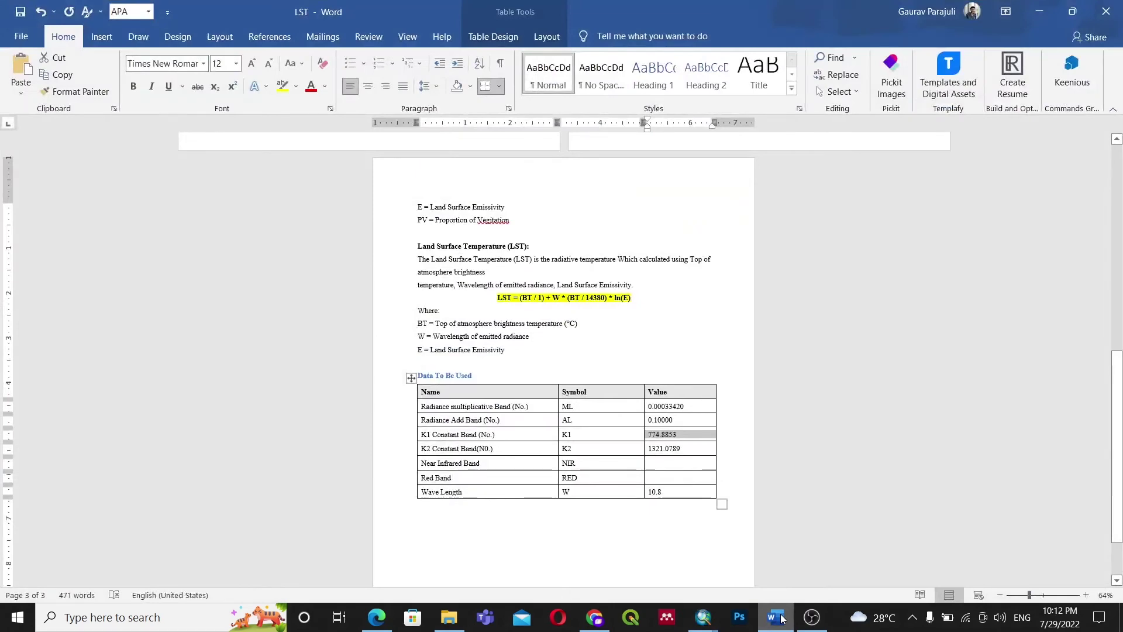
left_click(781, 619)
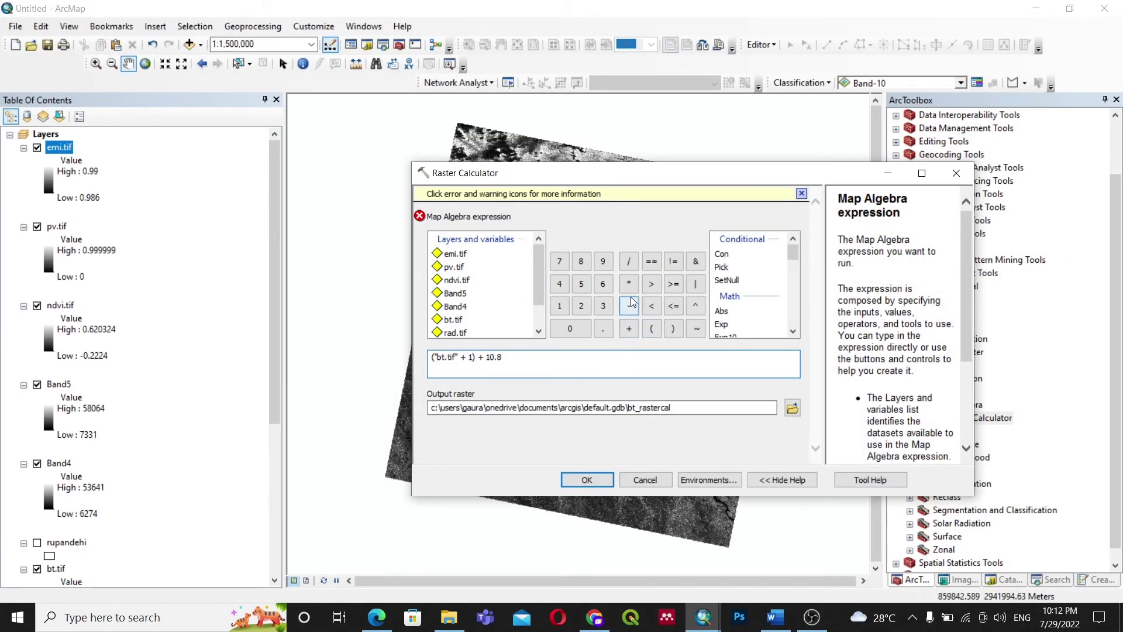
left_click(781, 621)
left_click(781, 621)
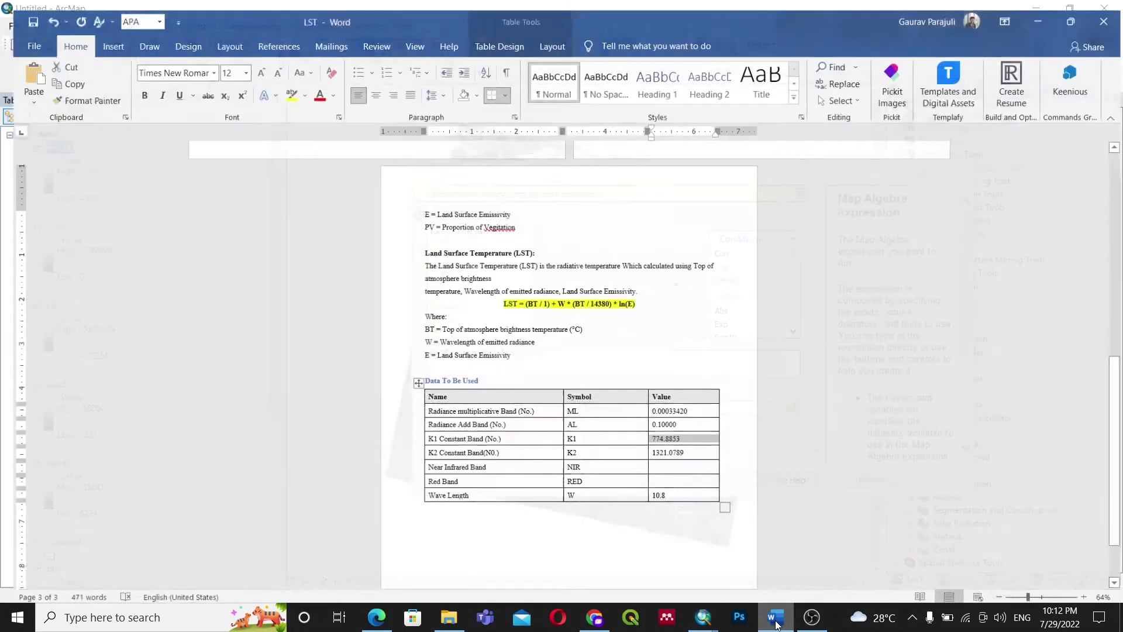
left_click(776, 621)
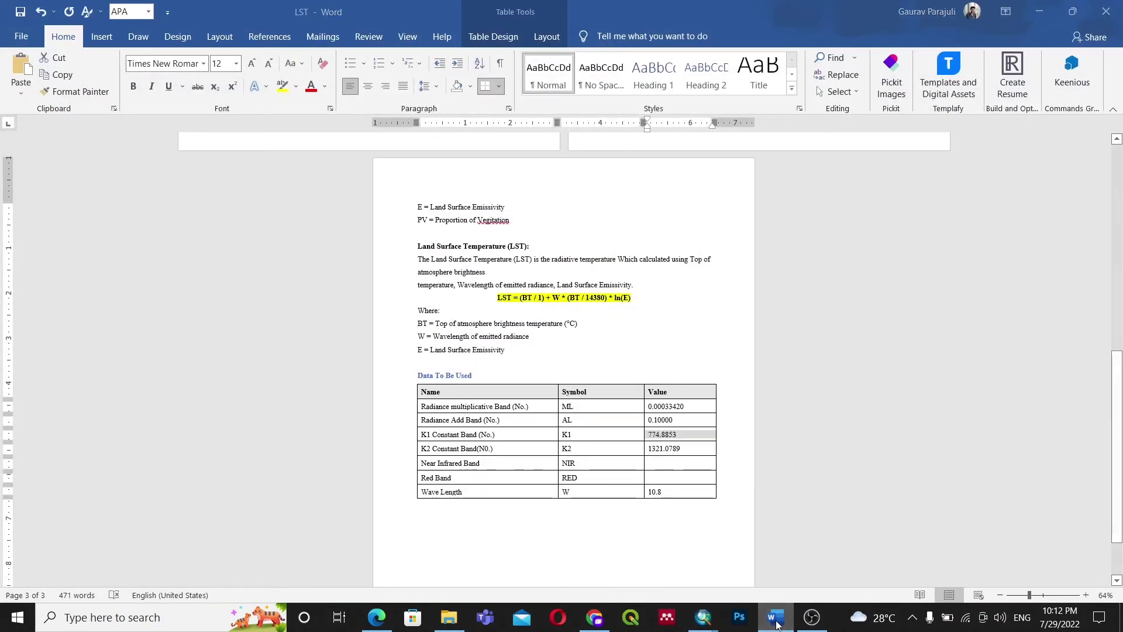
left_click(775, 621)
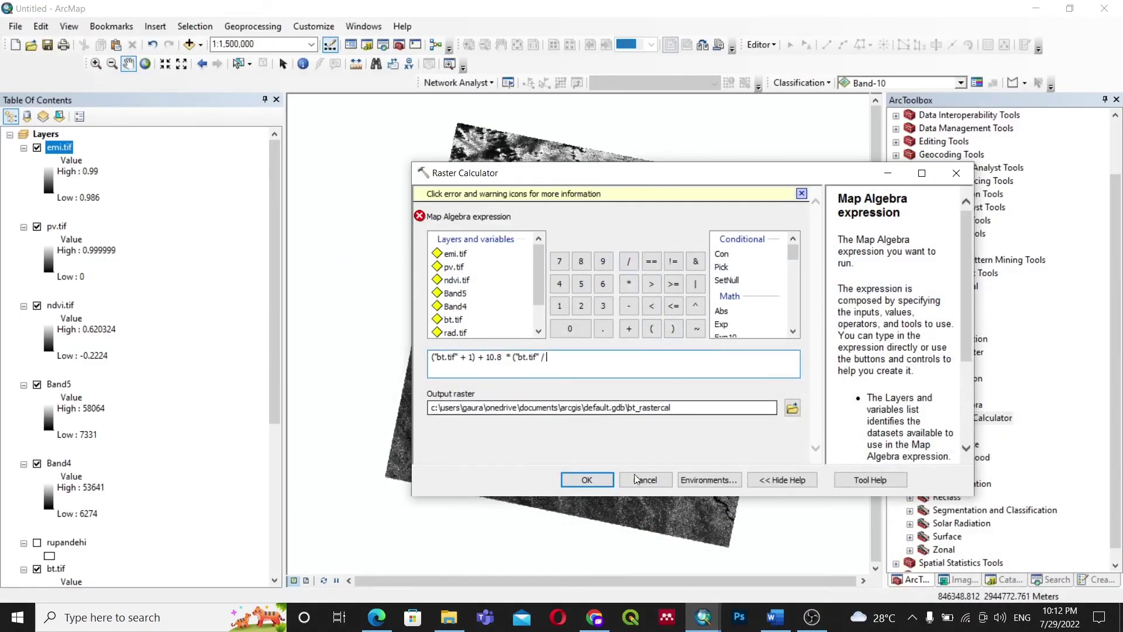
left_click(775, 621)
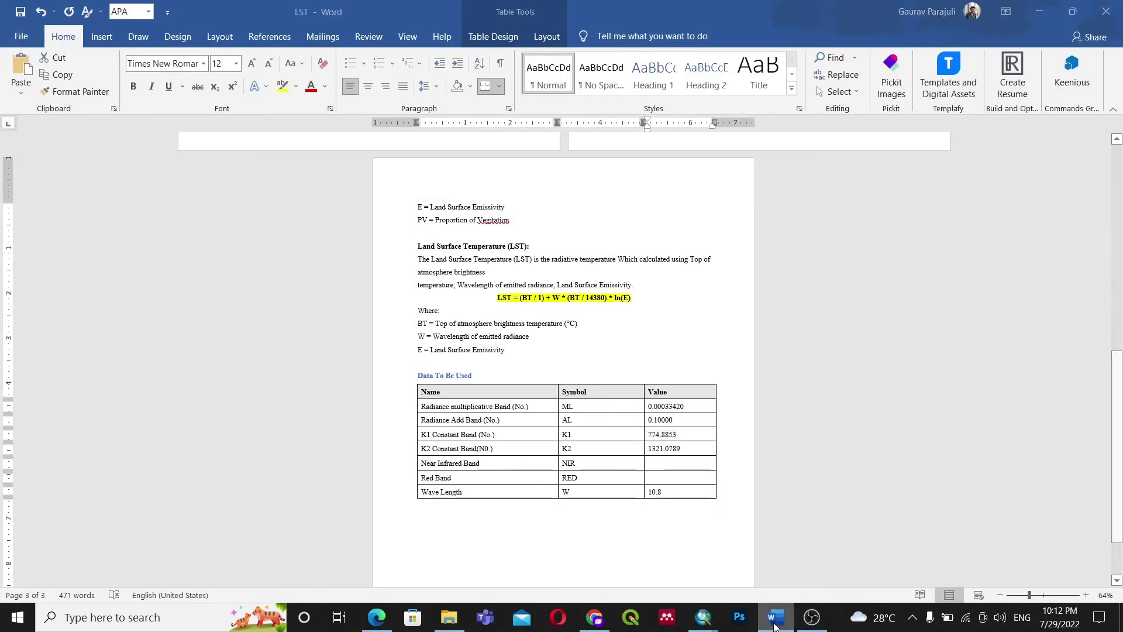
left_click(775, 621)
Add 10.8 * ("bt.tif" / 14380) * Ln("emi.tif") to finish the LST expression
type("1438")
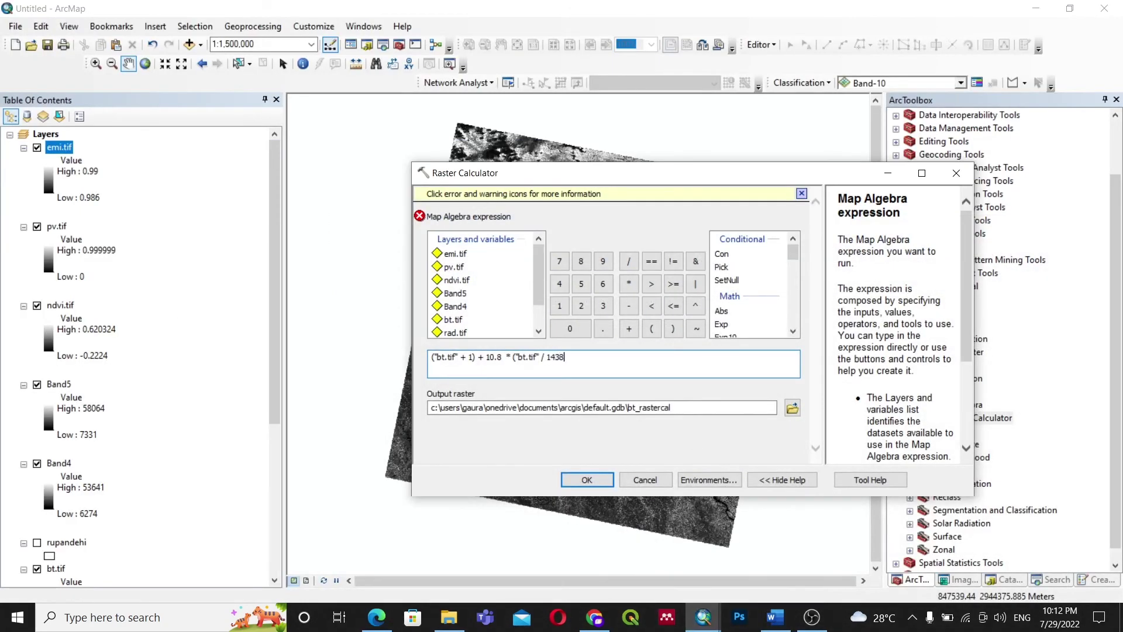
type("0")
left_click(673, 328)
left_click(775, 621)
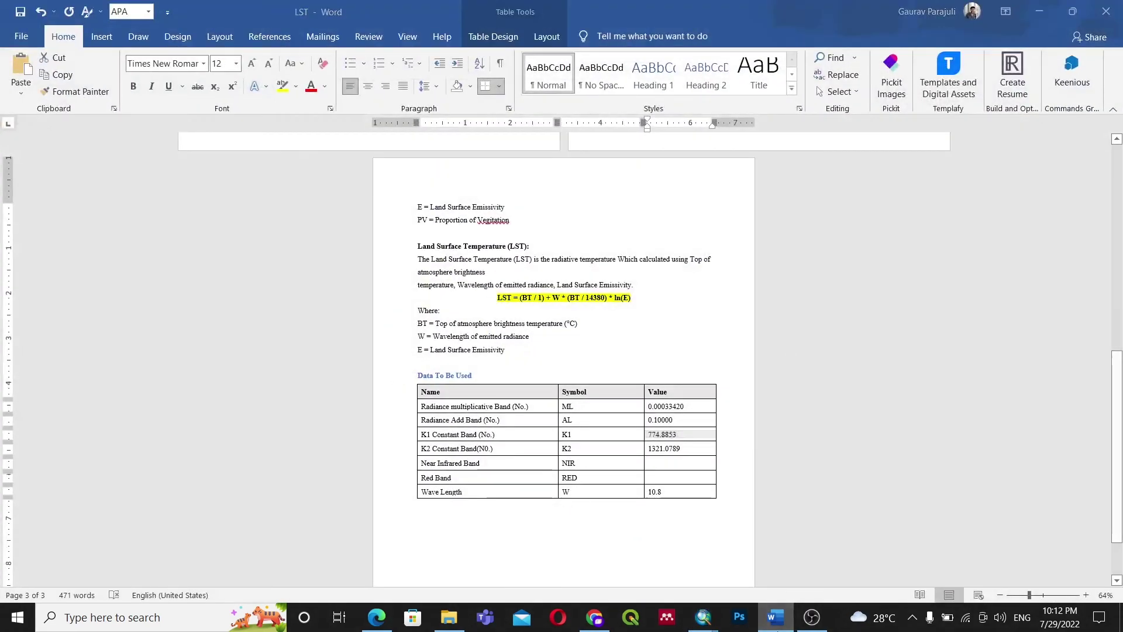
left_click(776, 621)
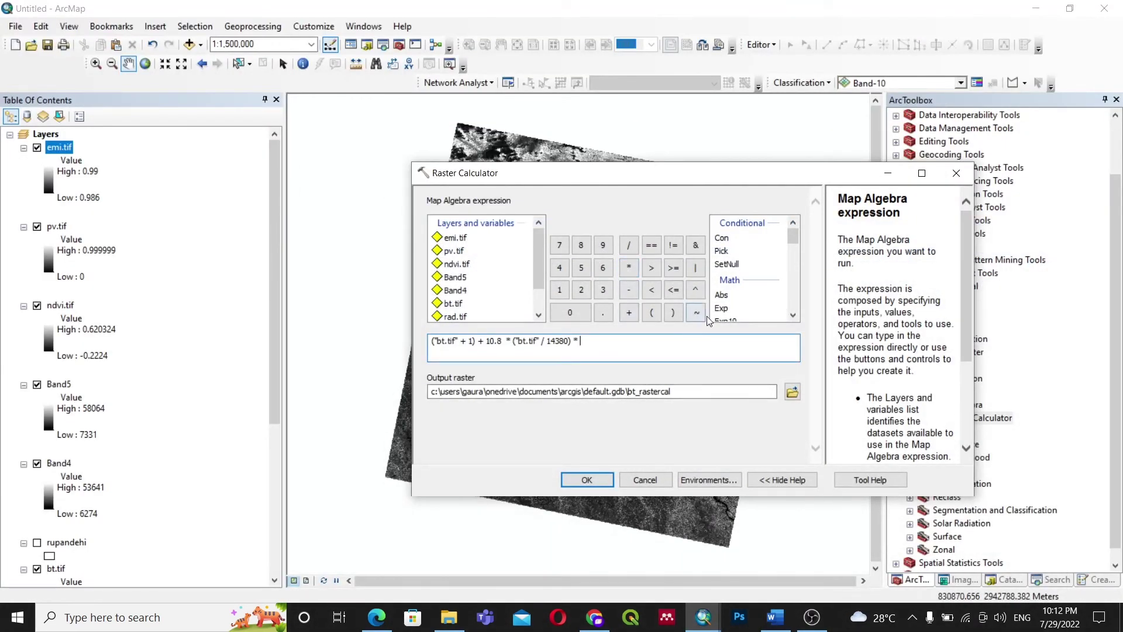
scroll(731, 290, "down", 2)
double_click(723, 300)
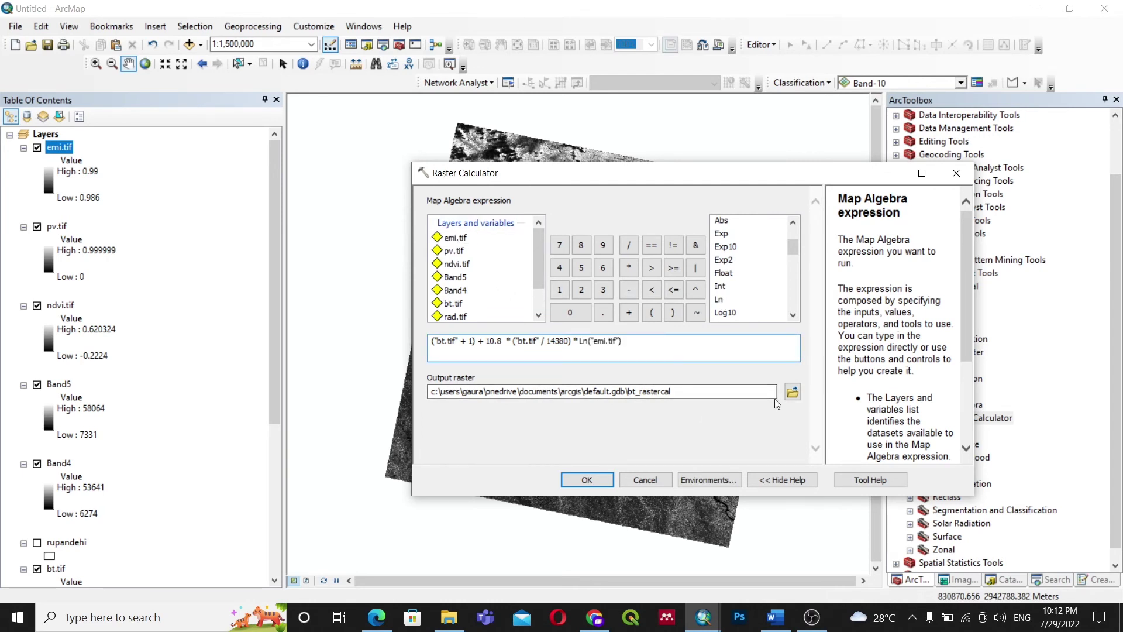
left_click(793, 391)
Name the output lst.tif and run the LST calculation, giving -16.0738 to 46.3866
type("lst.tif")
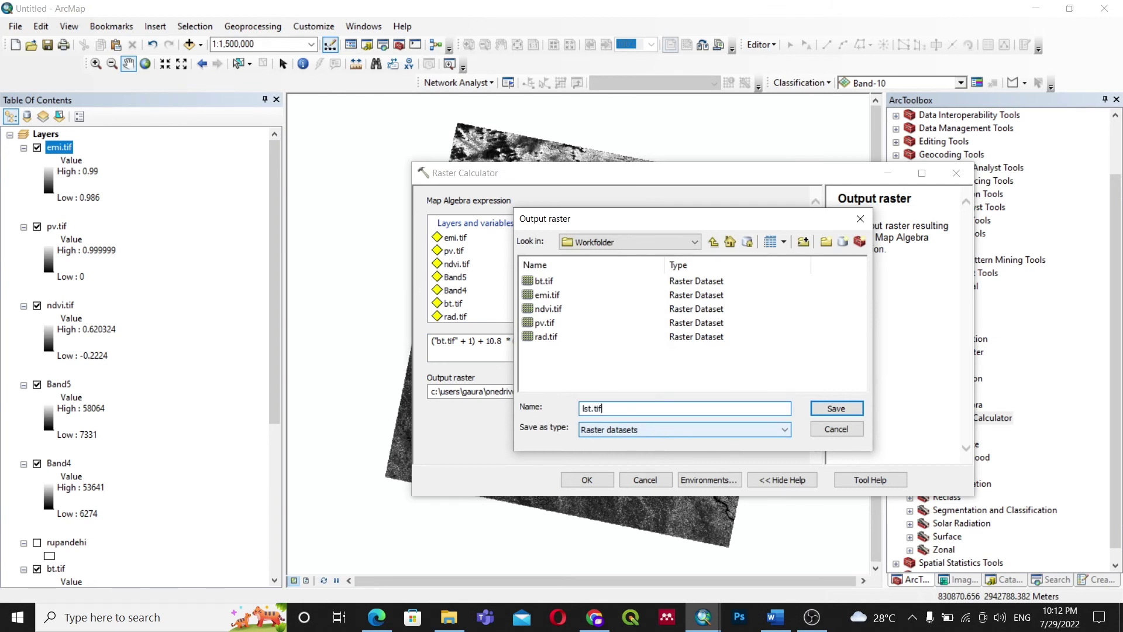
key("Return")
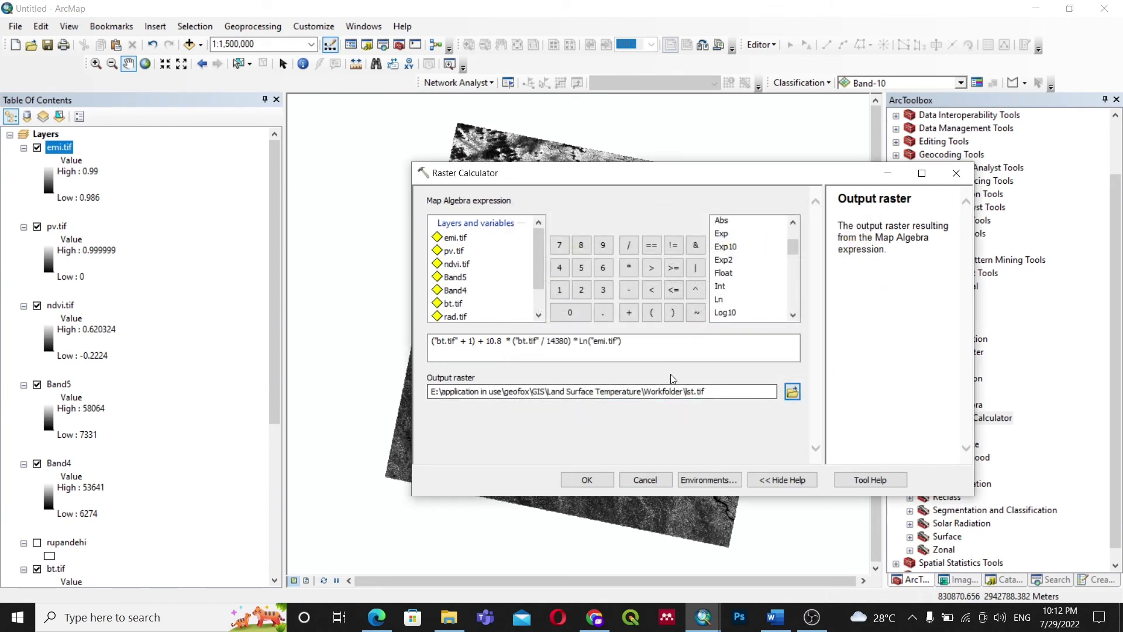
left_click(784, 623)
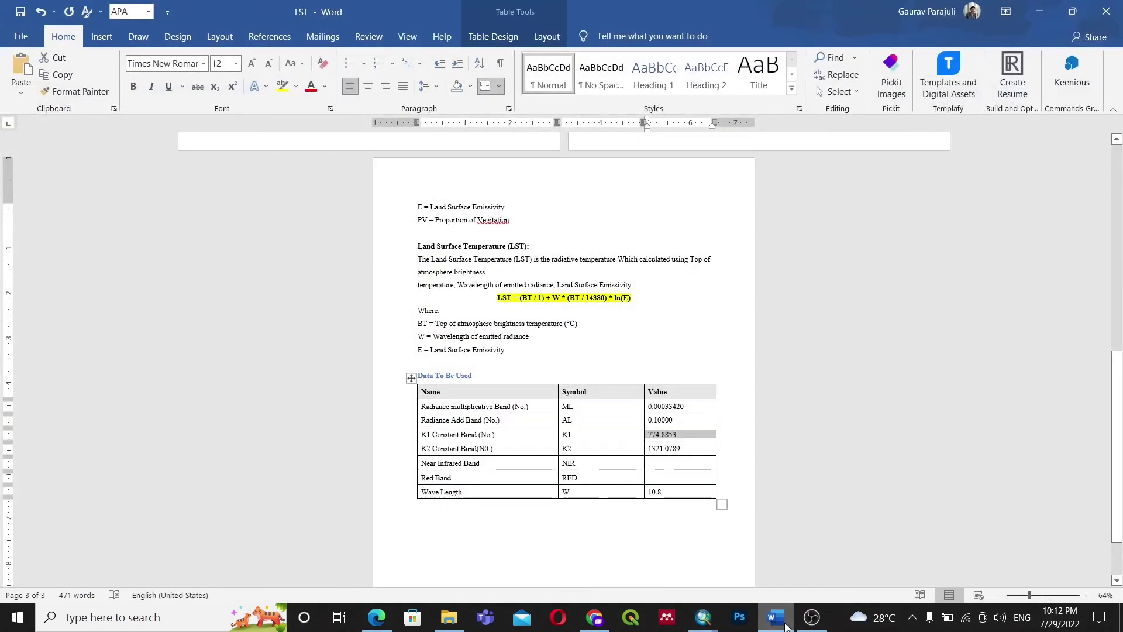
scroll(726, 471, "up", 5)
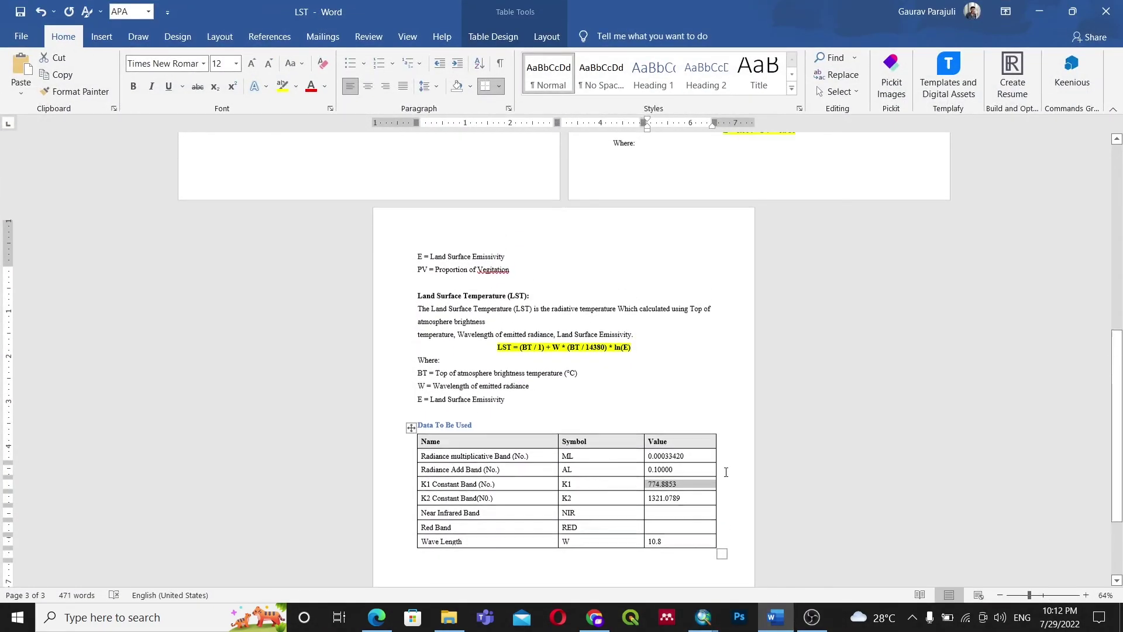
scroll(726, 471, "up", 5)
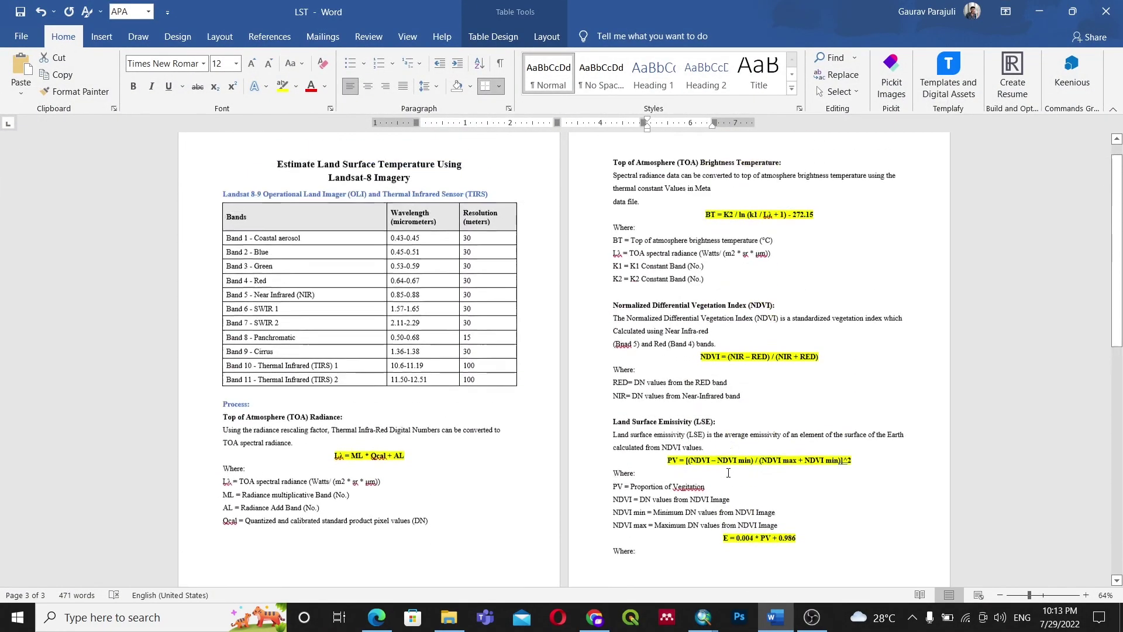
scroll(729, 473, "down", 10)
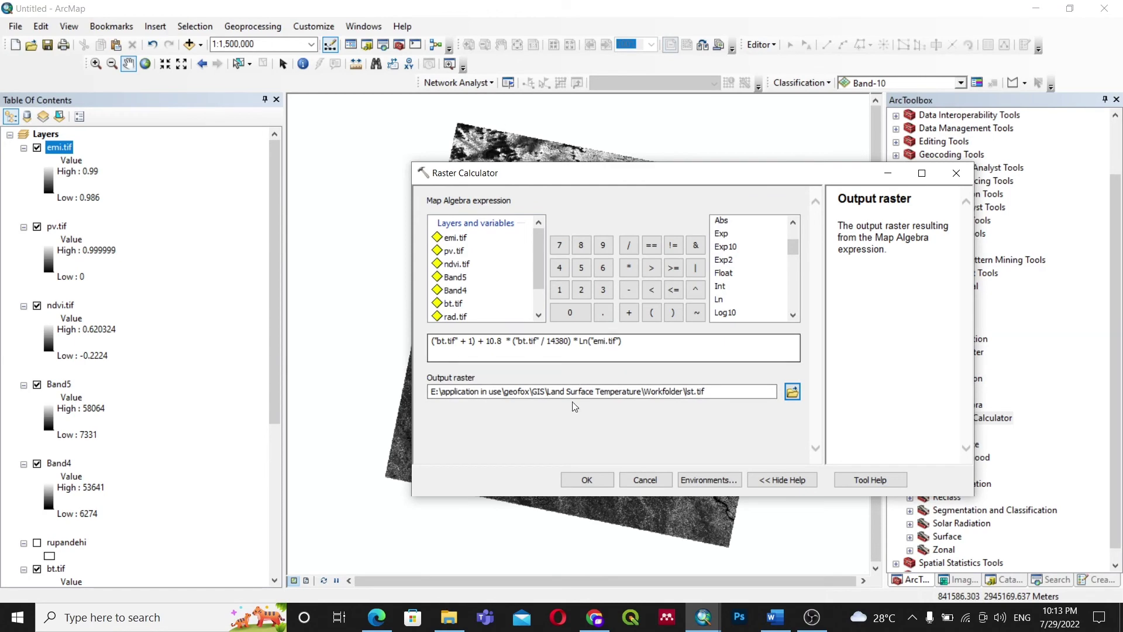
left_click(597, 481)
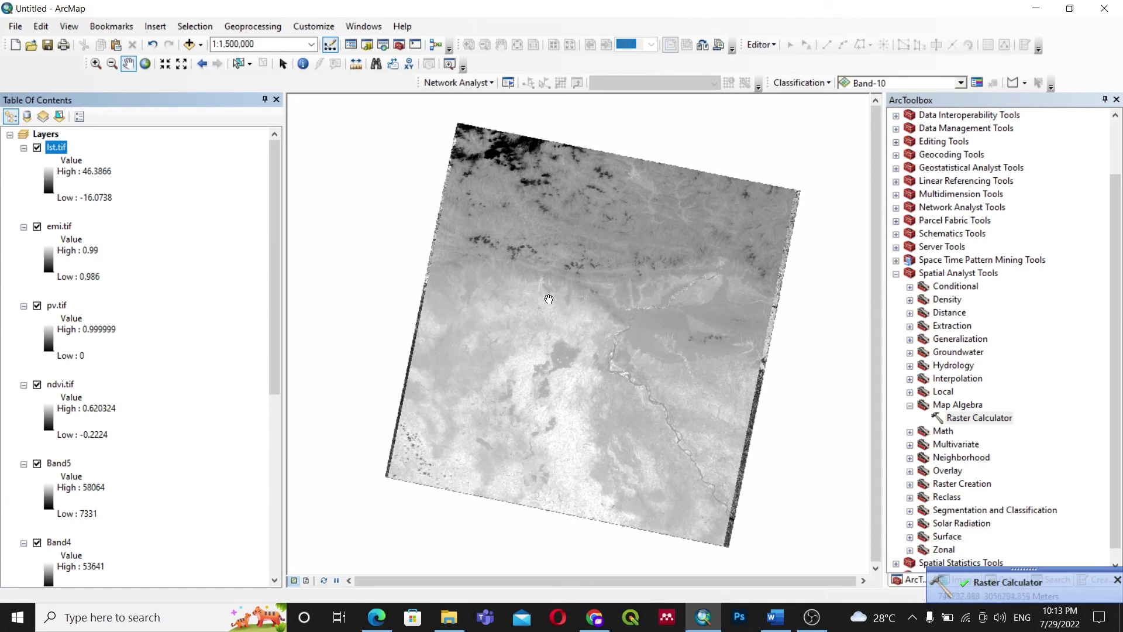
Hide the emi, pv, ndvi, Band5, Band4, bt and rad layers, leaving lst.tif visible
left_click_drag(617, 298, 590, 302)
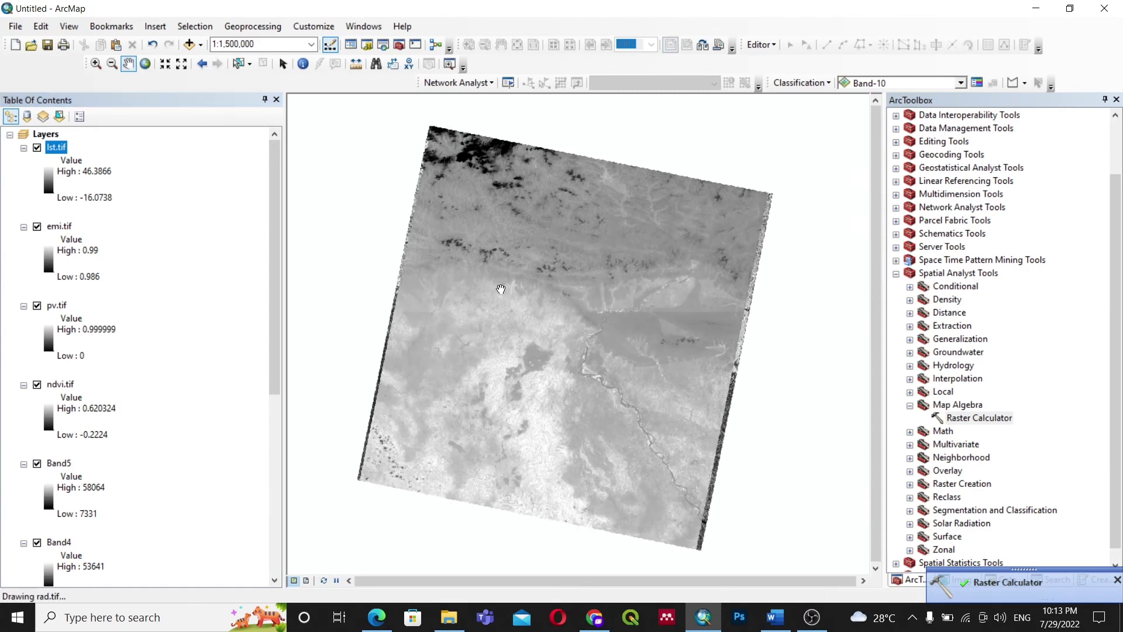
scroll(500, 288, "up", 1)
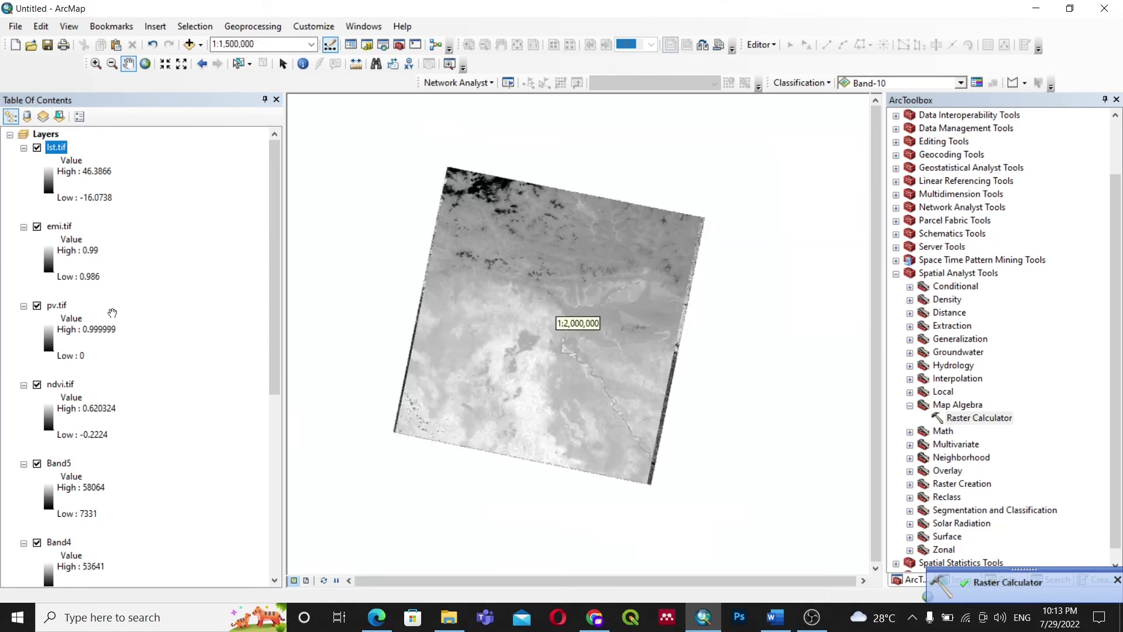
left_click(37, 227)
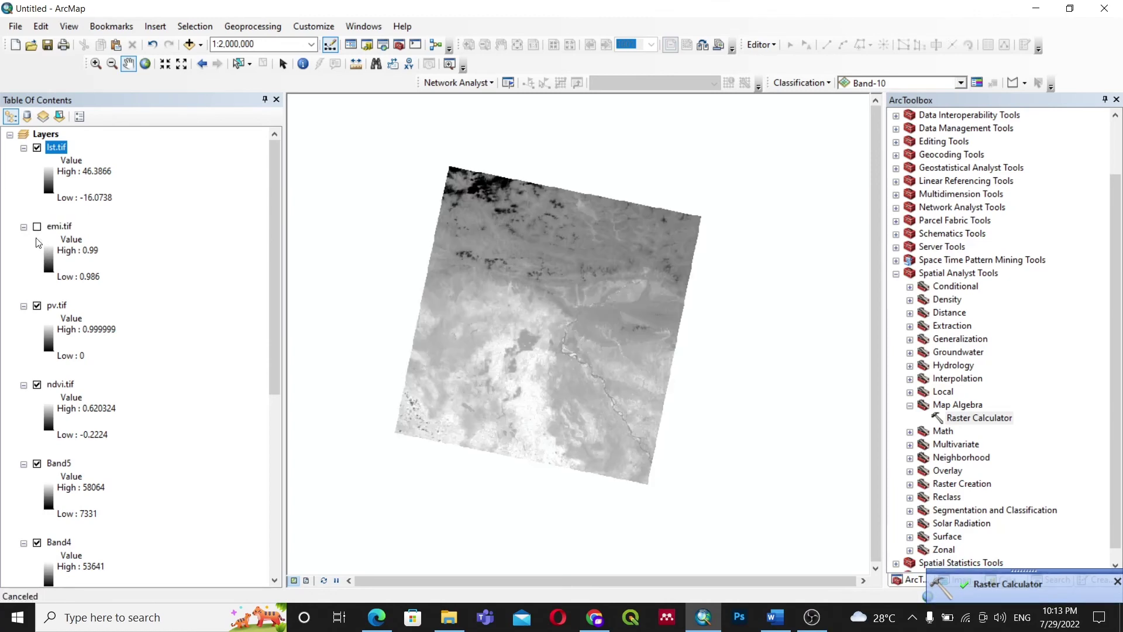
left_click(37, 305)
left_click(36, 384)
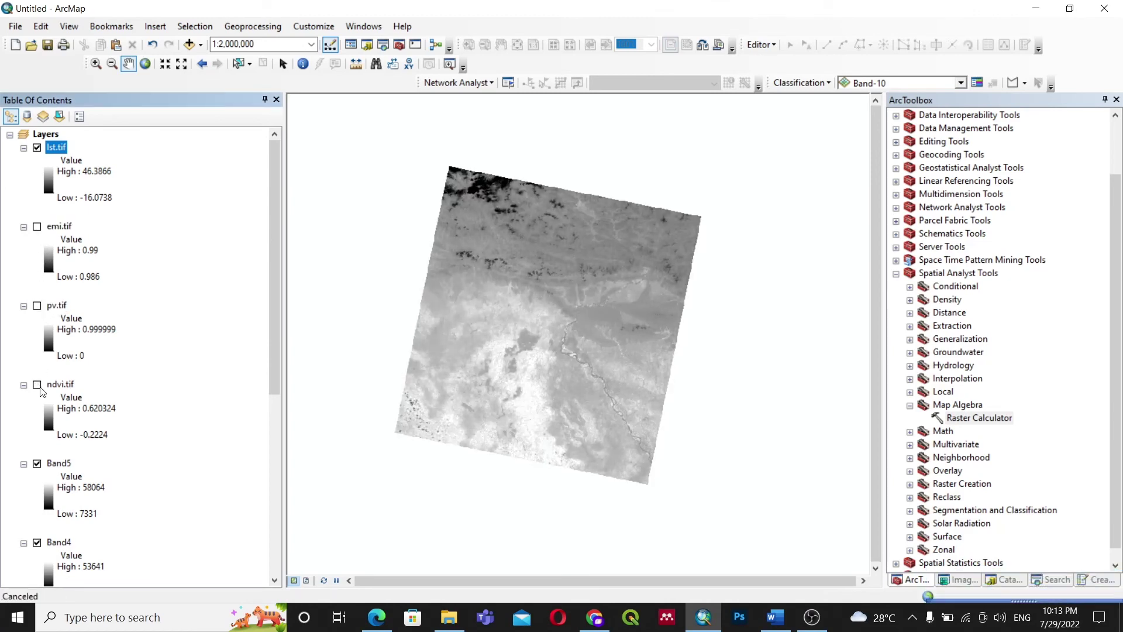
scroll(34, 418, "down", 5)
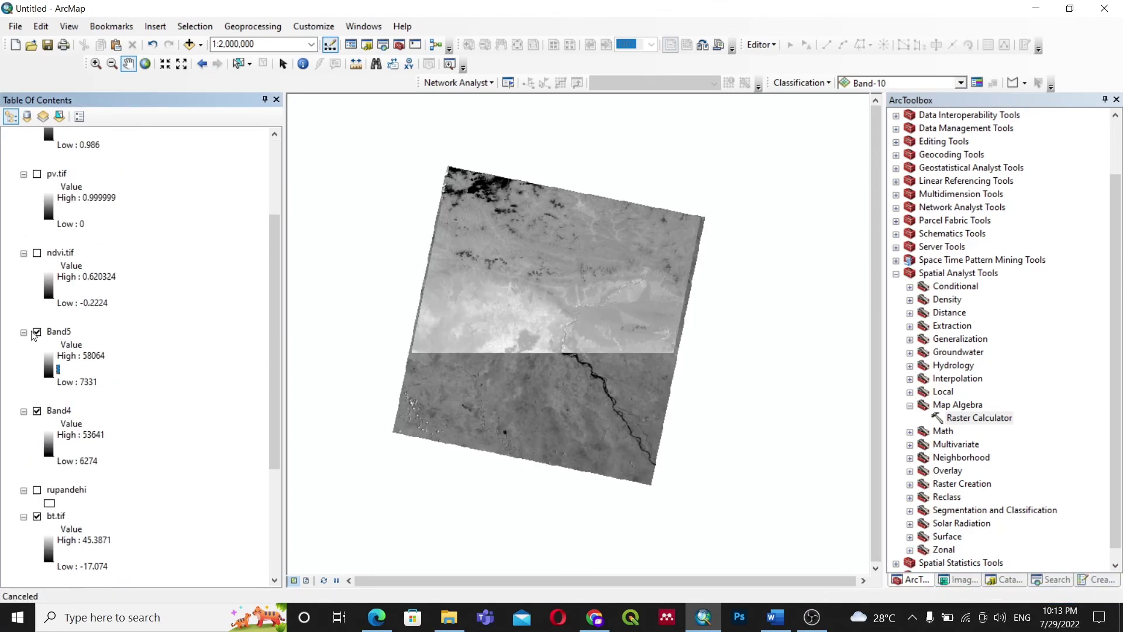
left_click(37, 333)
left_click(37, 411)
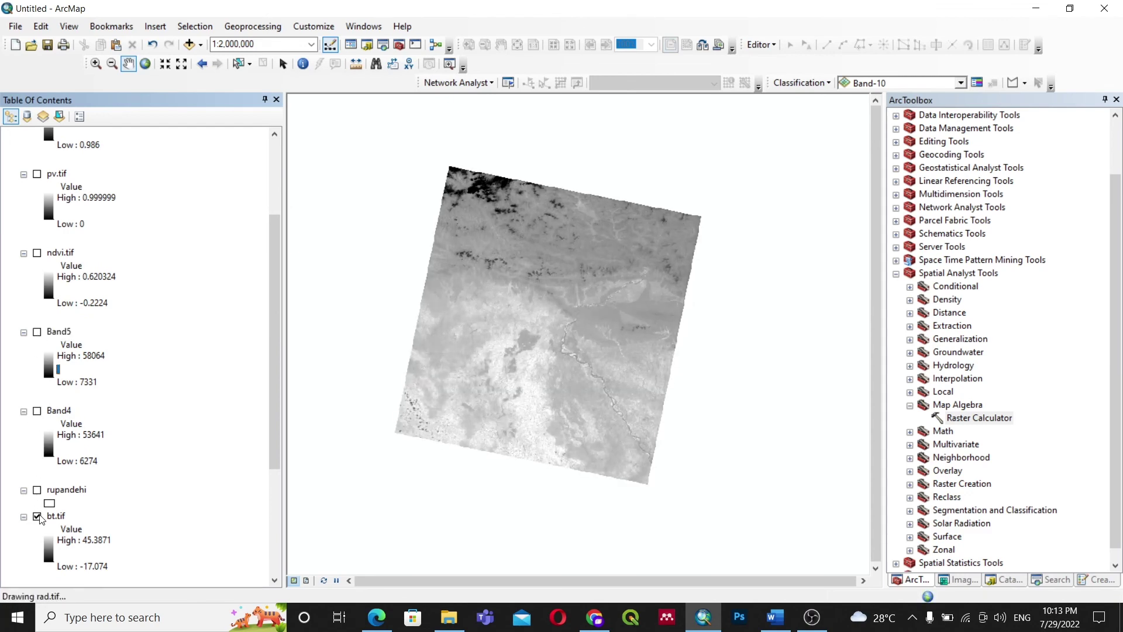
scroll(66, 490, "down", 4)
left_click(37, 398)
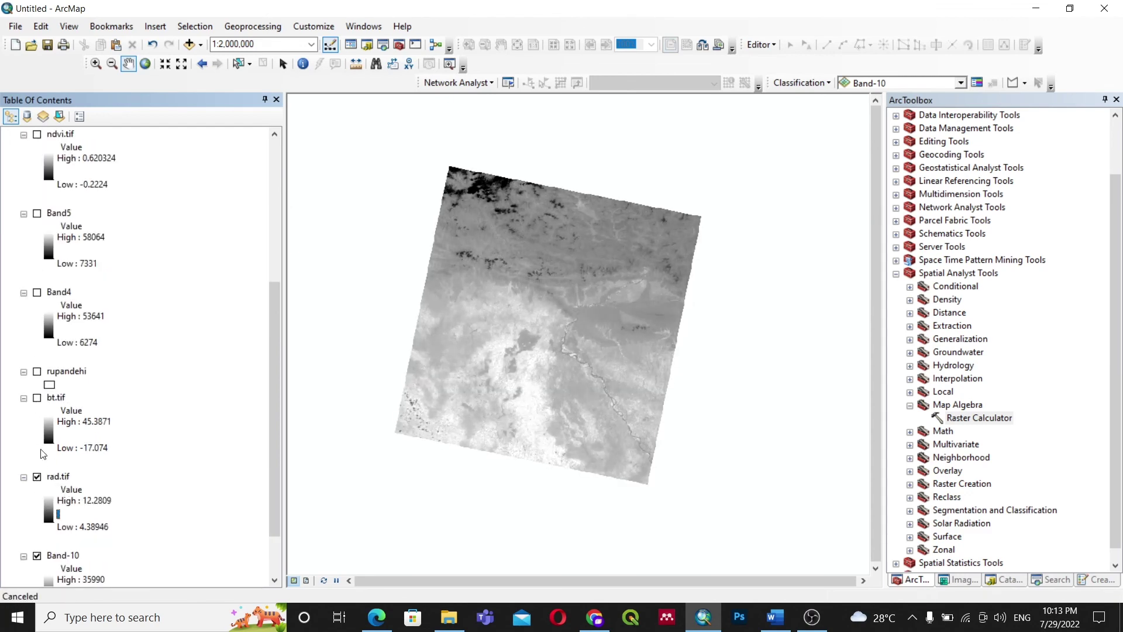
left_click(37, 476)
Move the rupandehi boundary layer to the top of the Table of Contents
scroll(41, 503, "down", 2)
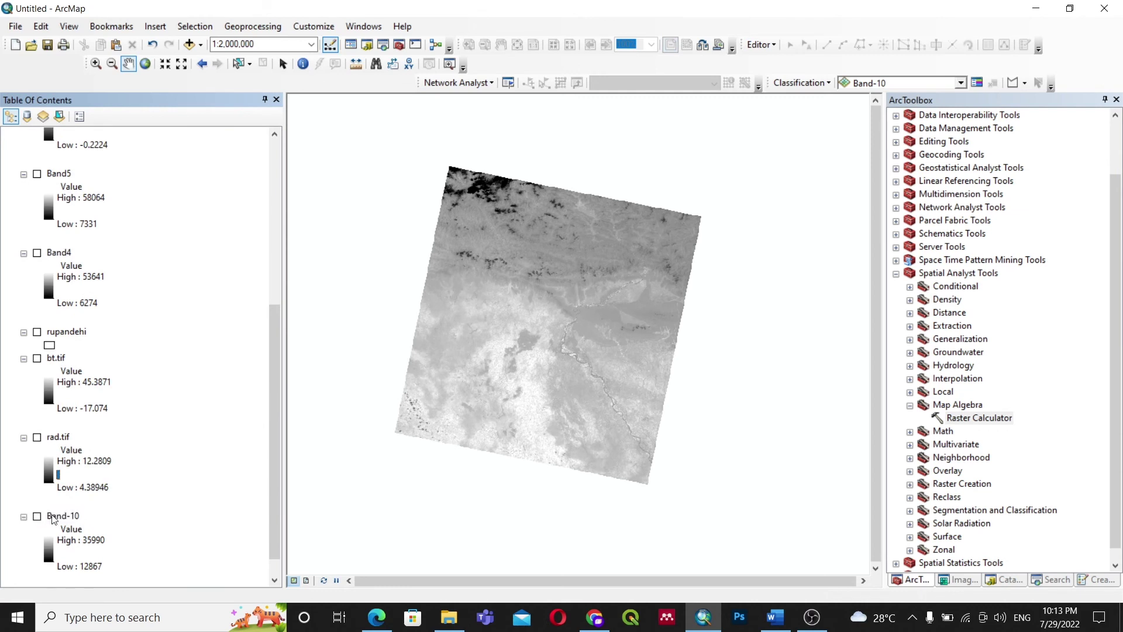
scroll(52, 518, "down", 2)
left_click(63, 294)
left_click_drag(75, 296, 69, 144)
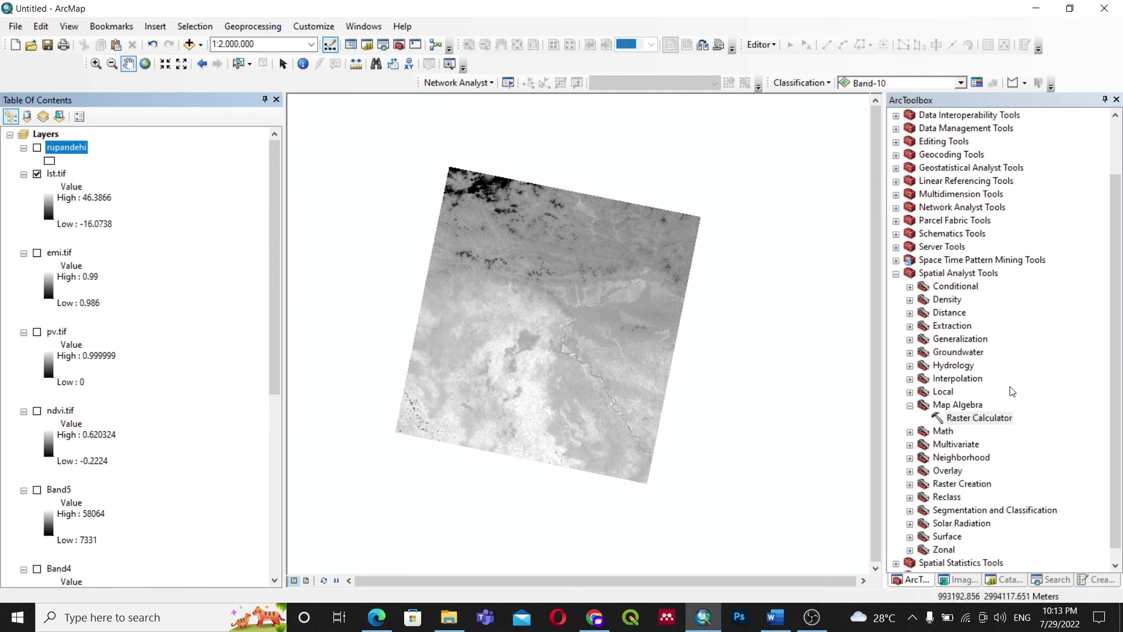
Run Extract by Mask on lst.tif with mask rupandehi, saving Workfolder\lstrup.tif
left_click(909, 406)
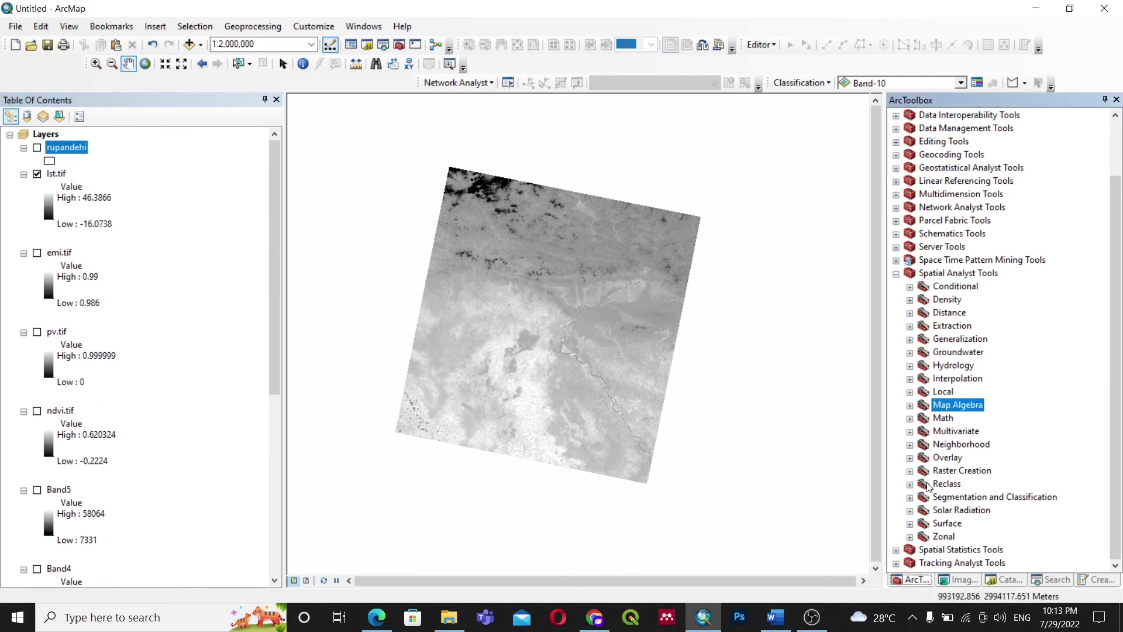
left_click(910, 326)
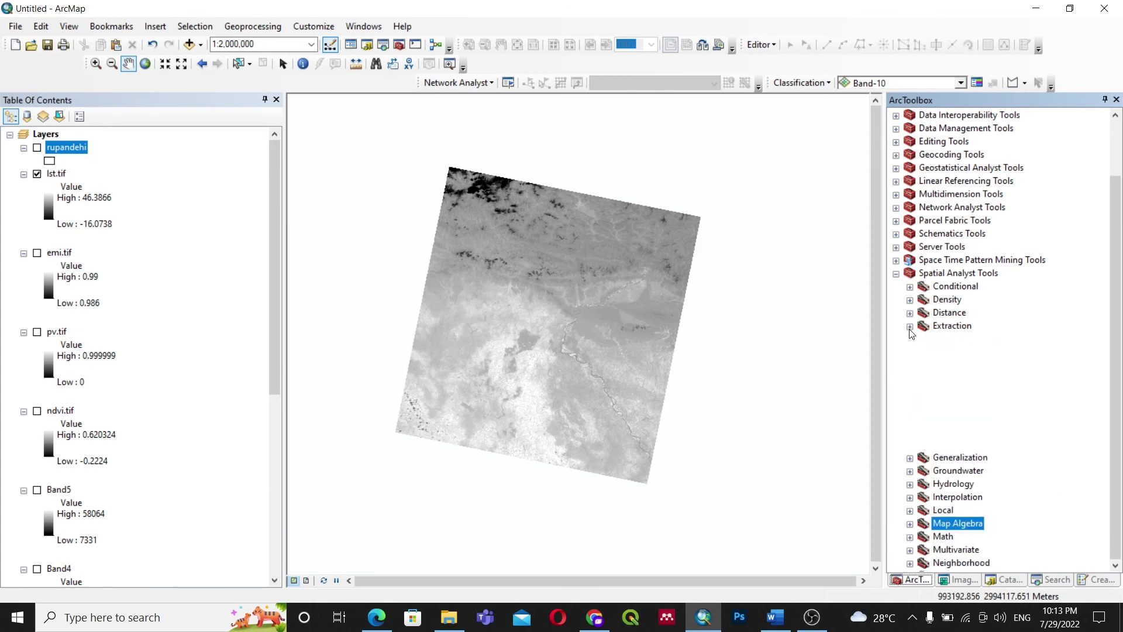
double_click(974, 365)
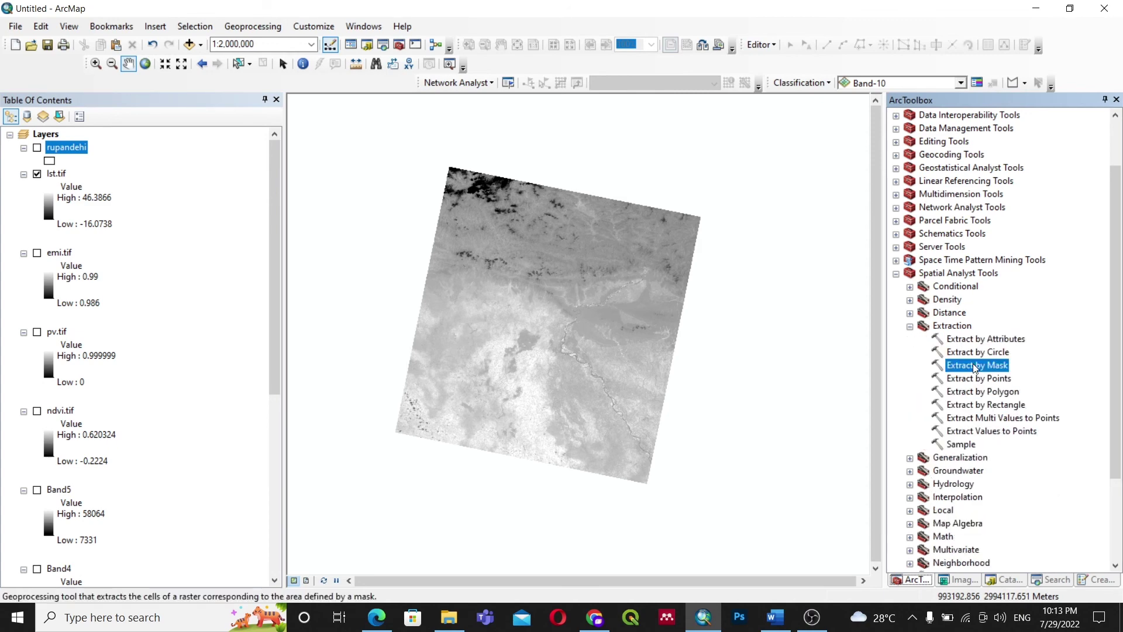
left_click_drag(59, 173, 209, 190)
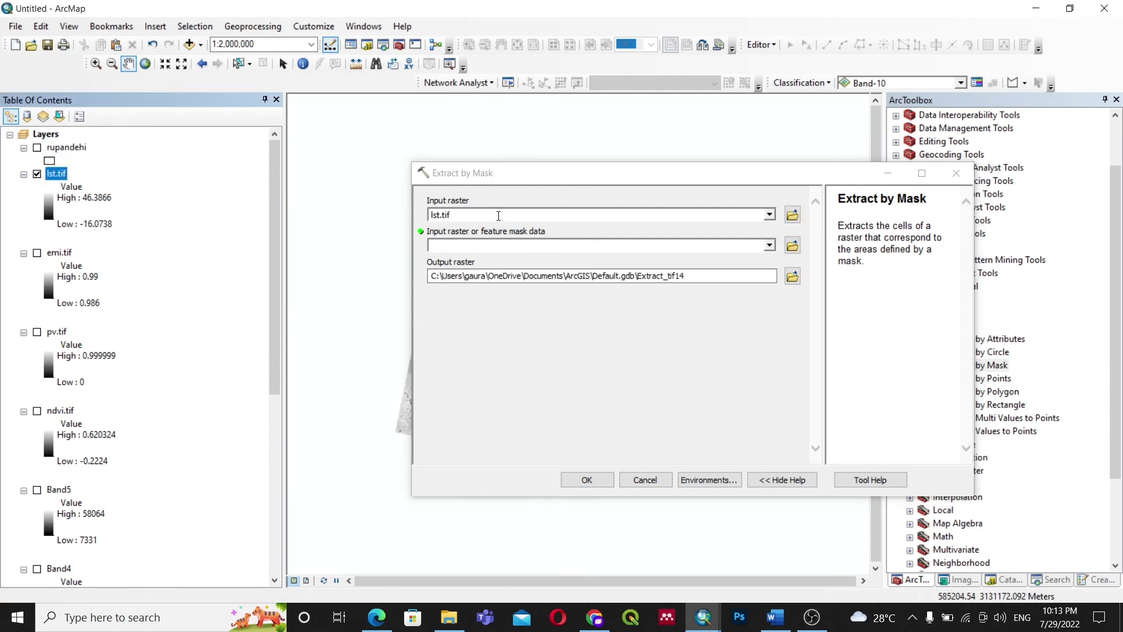
left_click(69, 149)
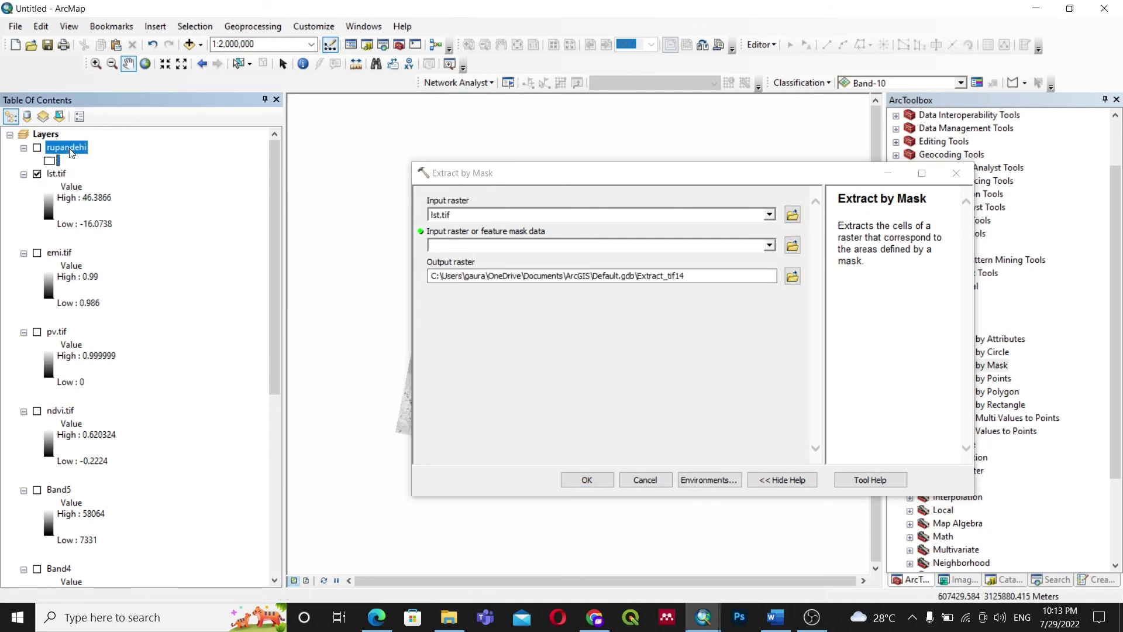
left_click(36, 148)
left_click(792, 276)
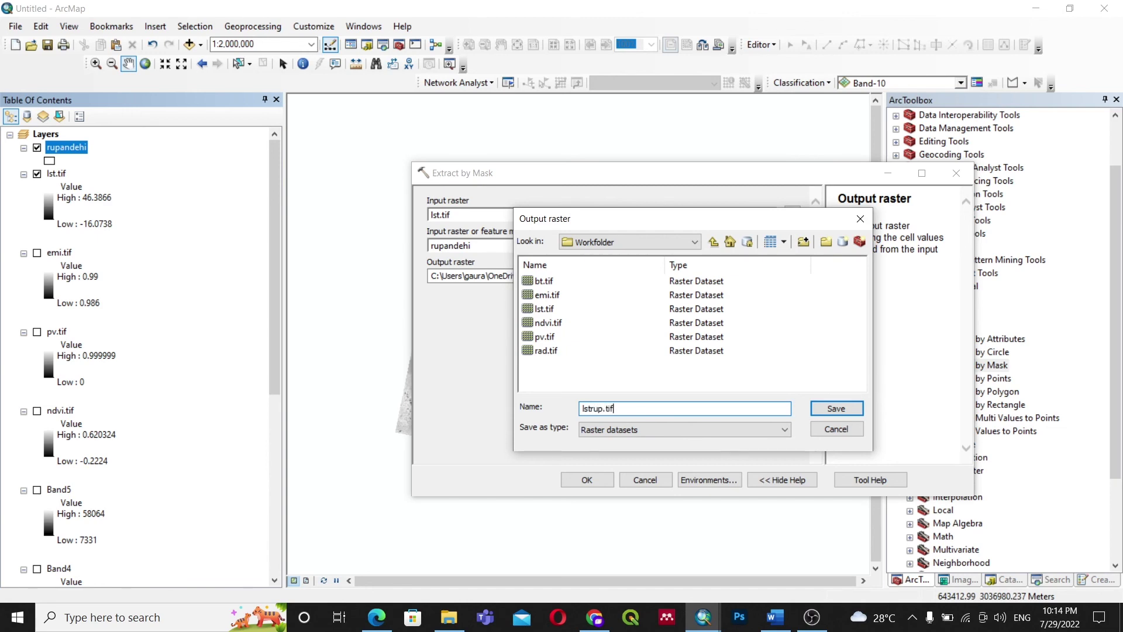
key("Return")
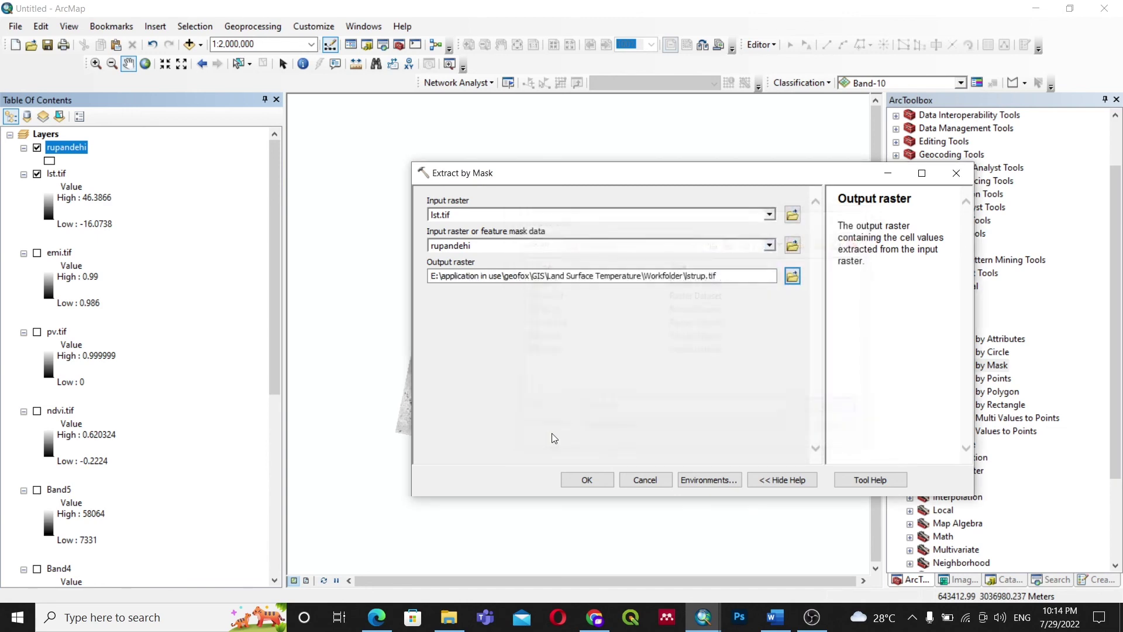
left_click(586, 481)
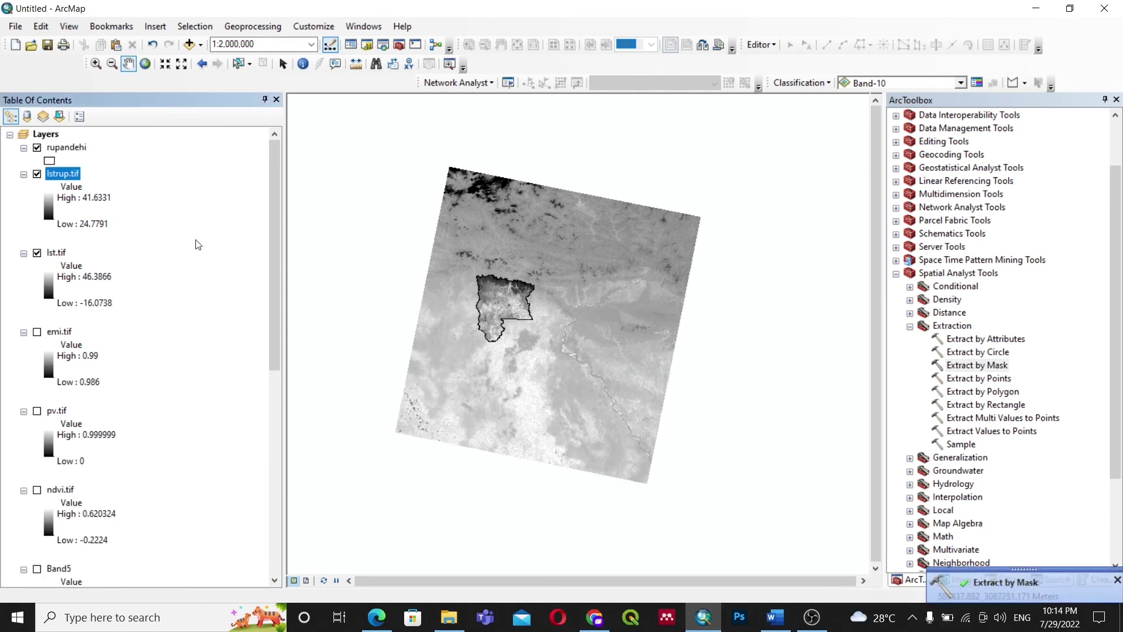
Hide lst.tif and give lstrup.tif an inverted red-yellow-green colour ramp
left_click(37, 253)
left_click(49, 211)
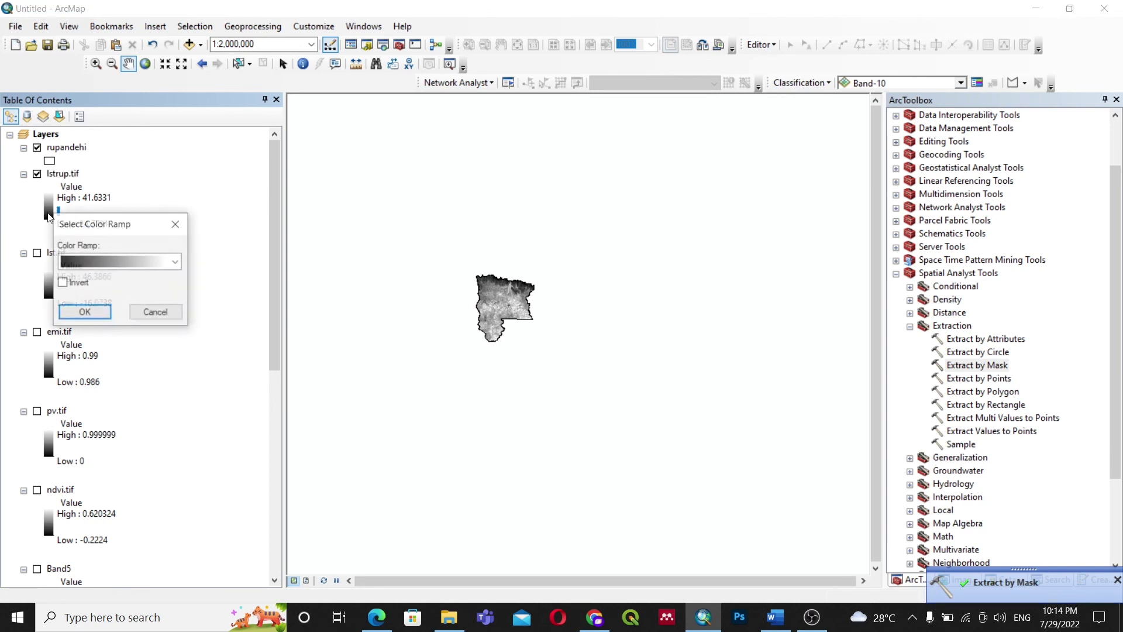
left_click(170, 263)
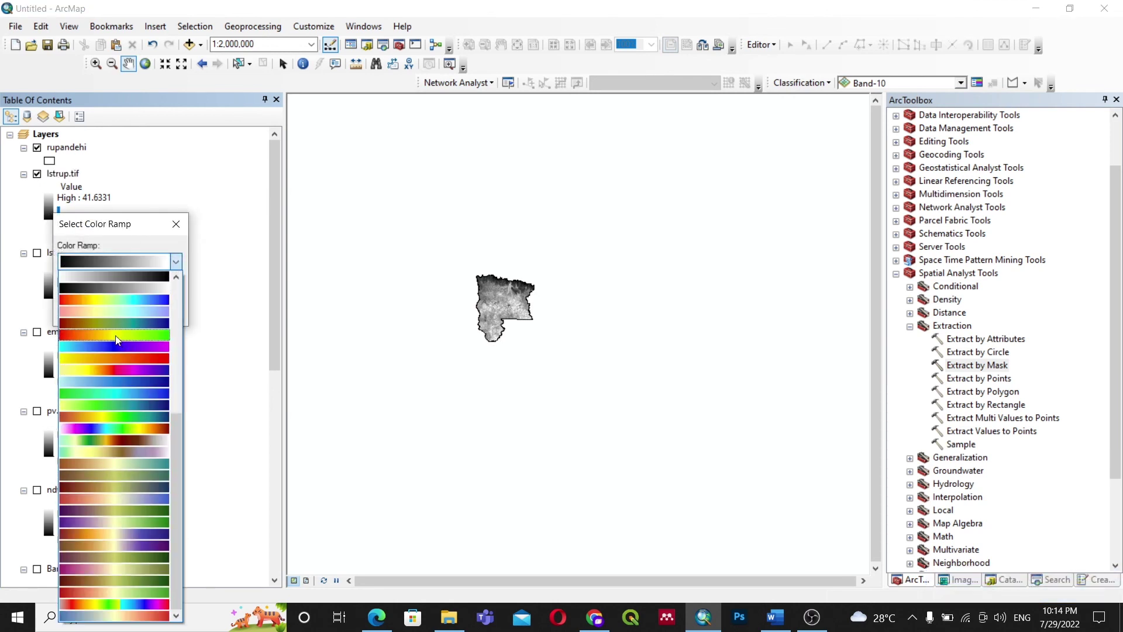
left_click(117, 337)
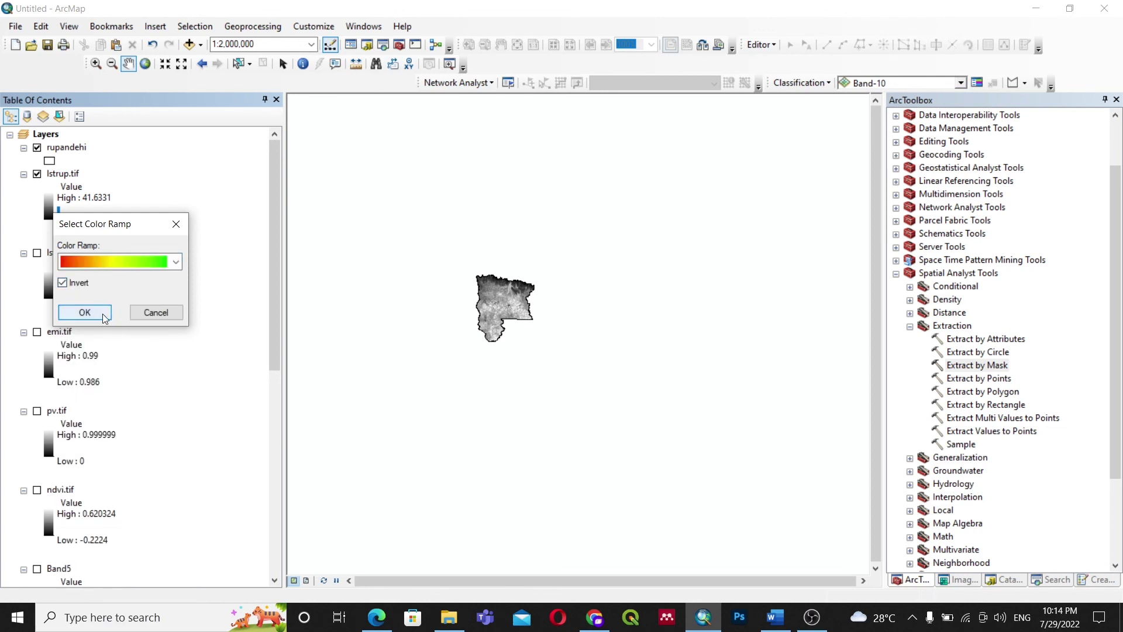
left_click(102, 314)
Zoom and pan the map to centre the clipped Rupandehi temperature raster
scroll(491, 308, "up", 3)
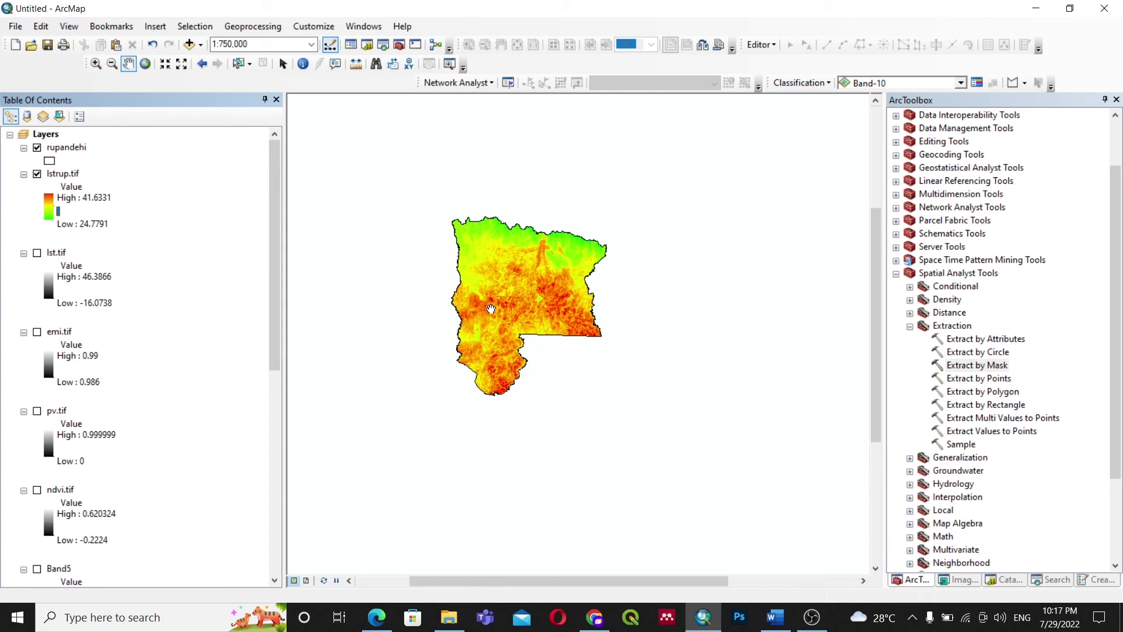
scroll(490, 308, "up", 2)
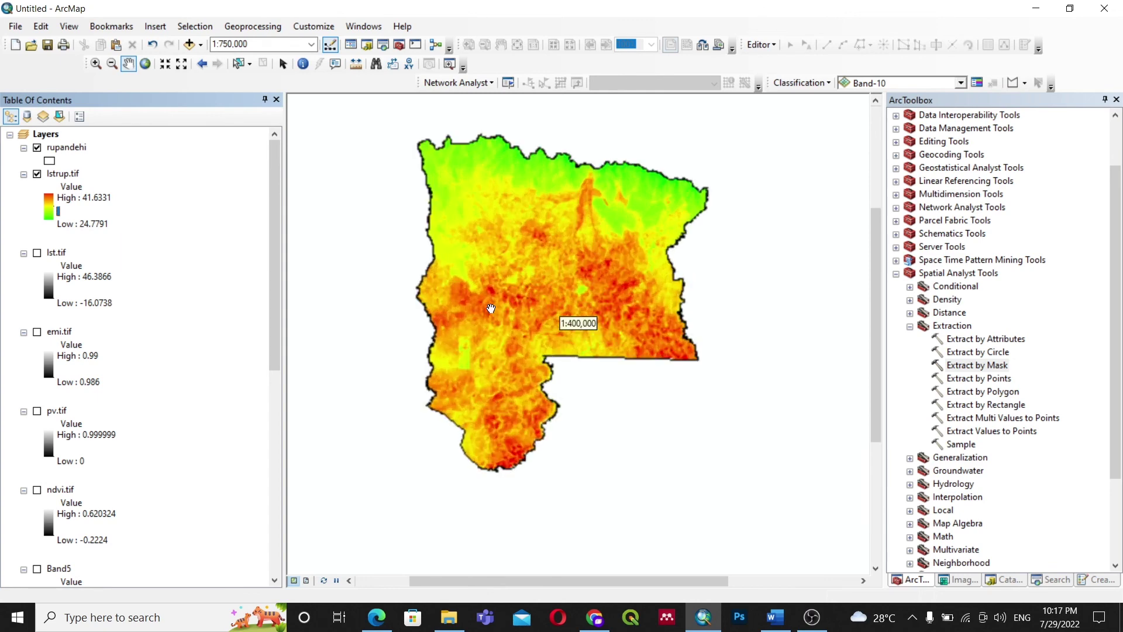
left_click_drag(513, 240, 506, 294)
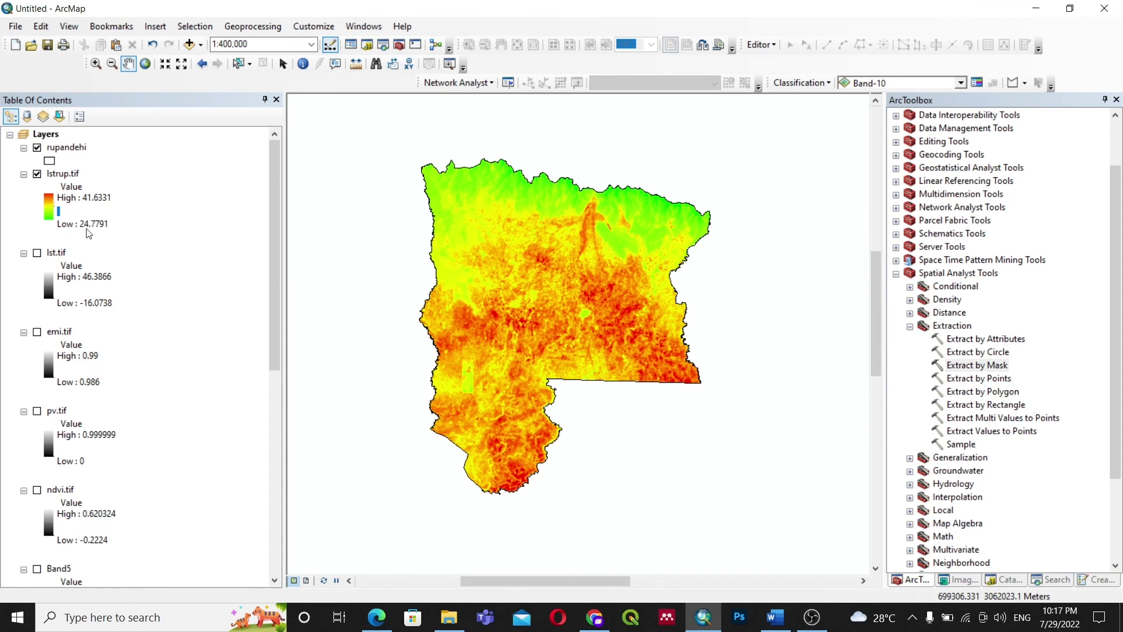
scroll(500, 357, "down", 1)
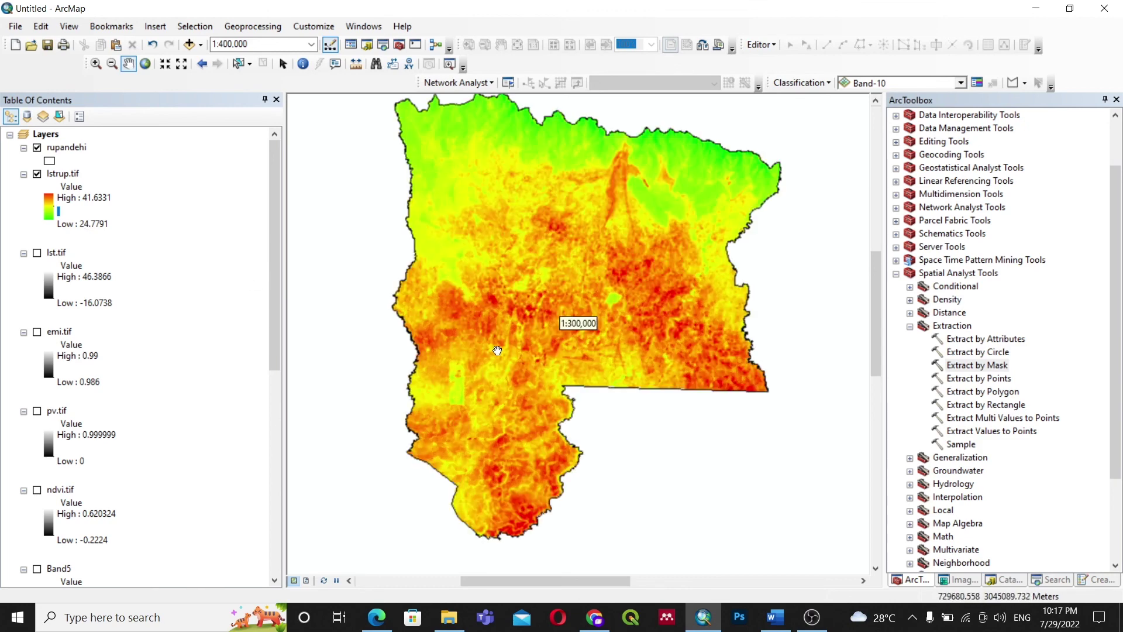